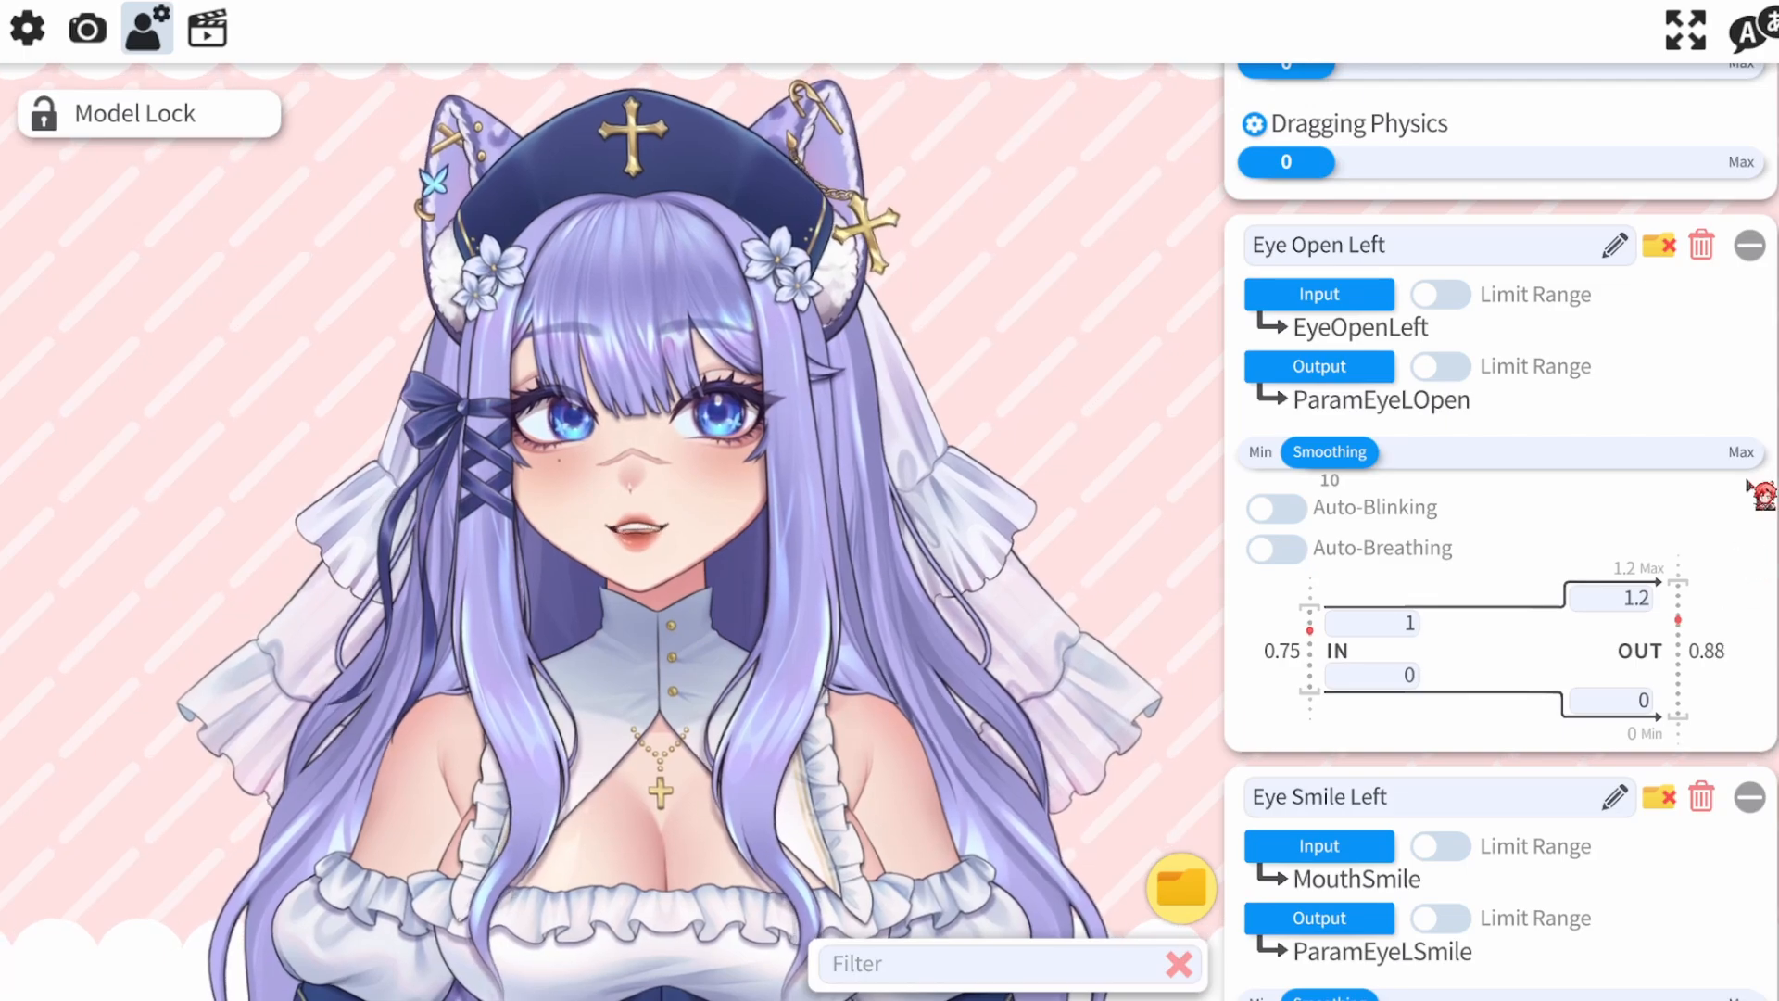
Set the upper input value of the Eye Open Left parameter to .8
{"action": "scroll", "coordinate": [1747, 380], "scroll_direction": "up", "scroll_amount": 3}
{"action": "scroll", "coordinate": [1751, 387], "scroll_direction": "up", "scroll_amount": 9}
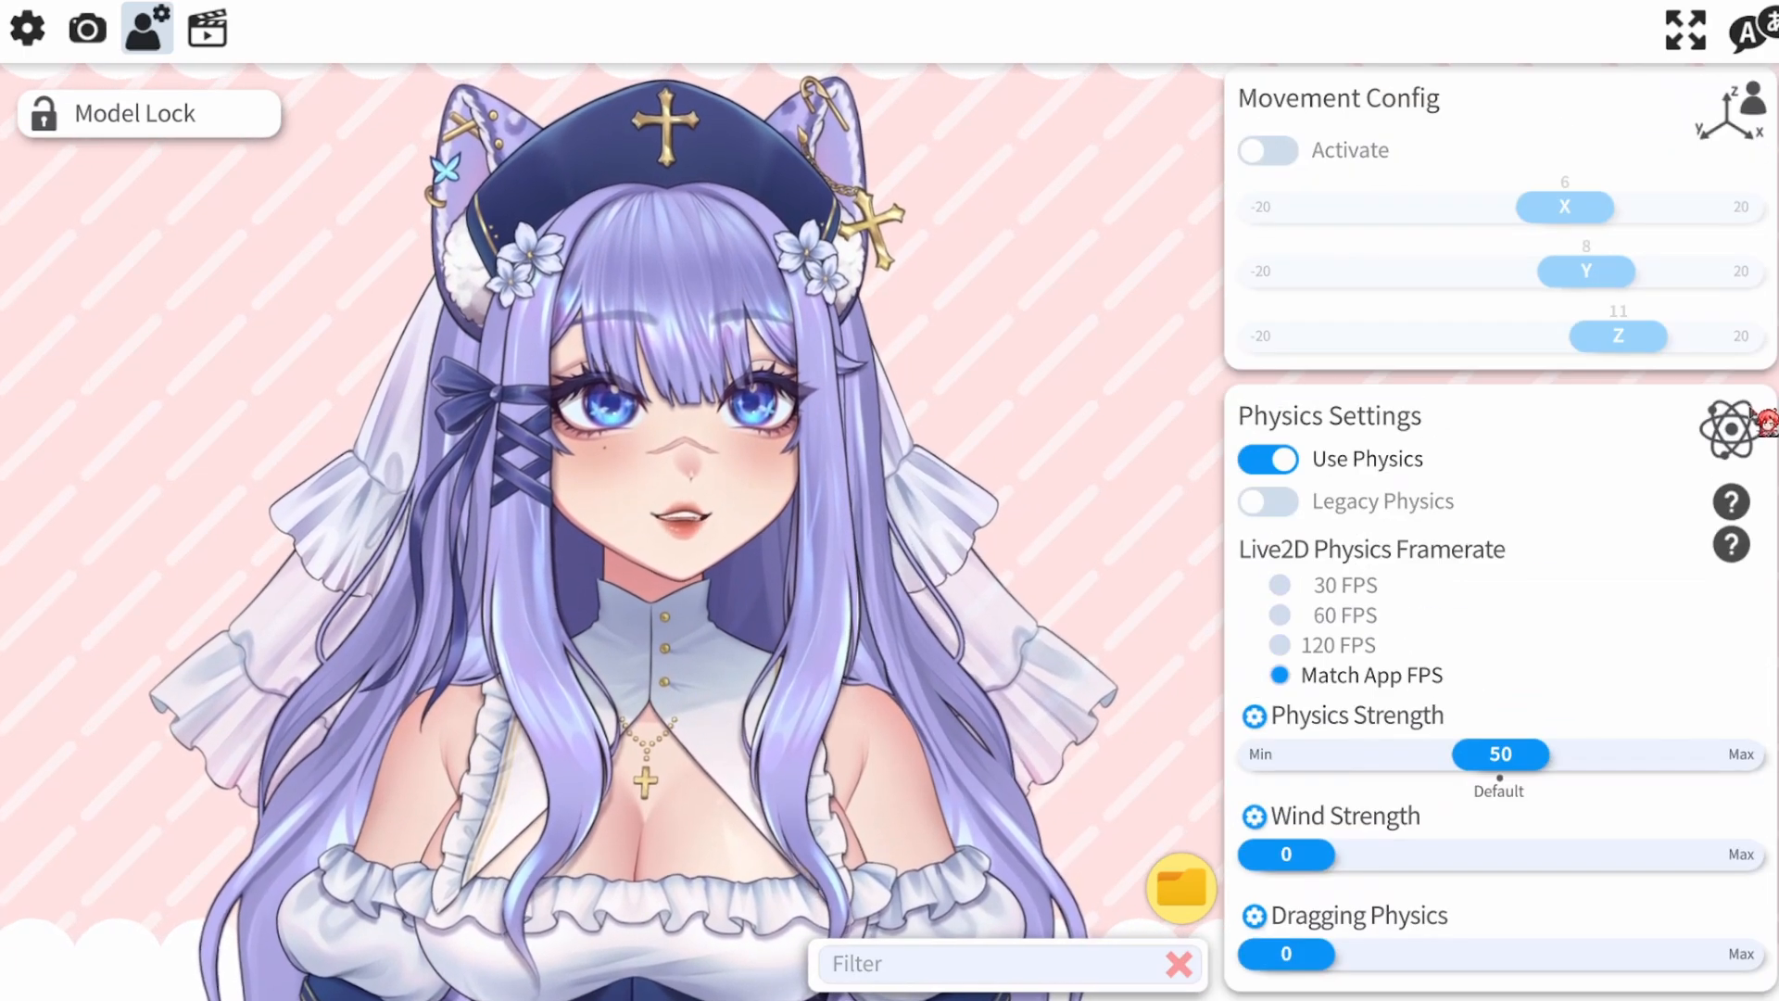
{"action": "scroll", "coordinate": [1764, 413], "scroll_direction": "up", "scroll_amount": 1}
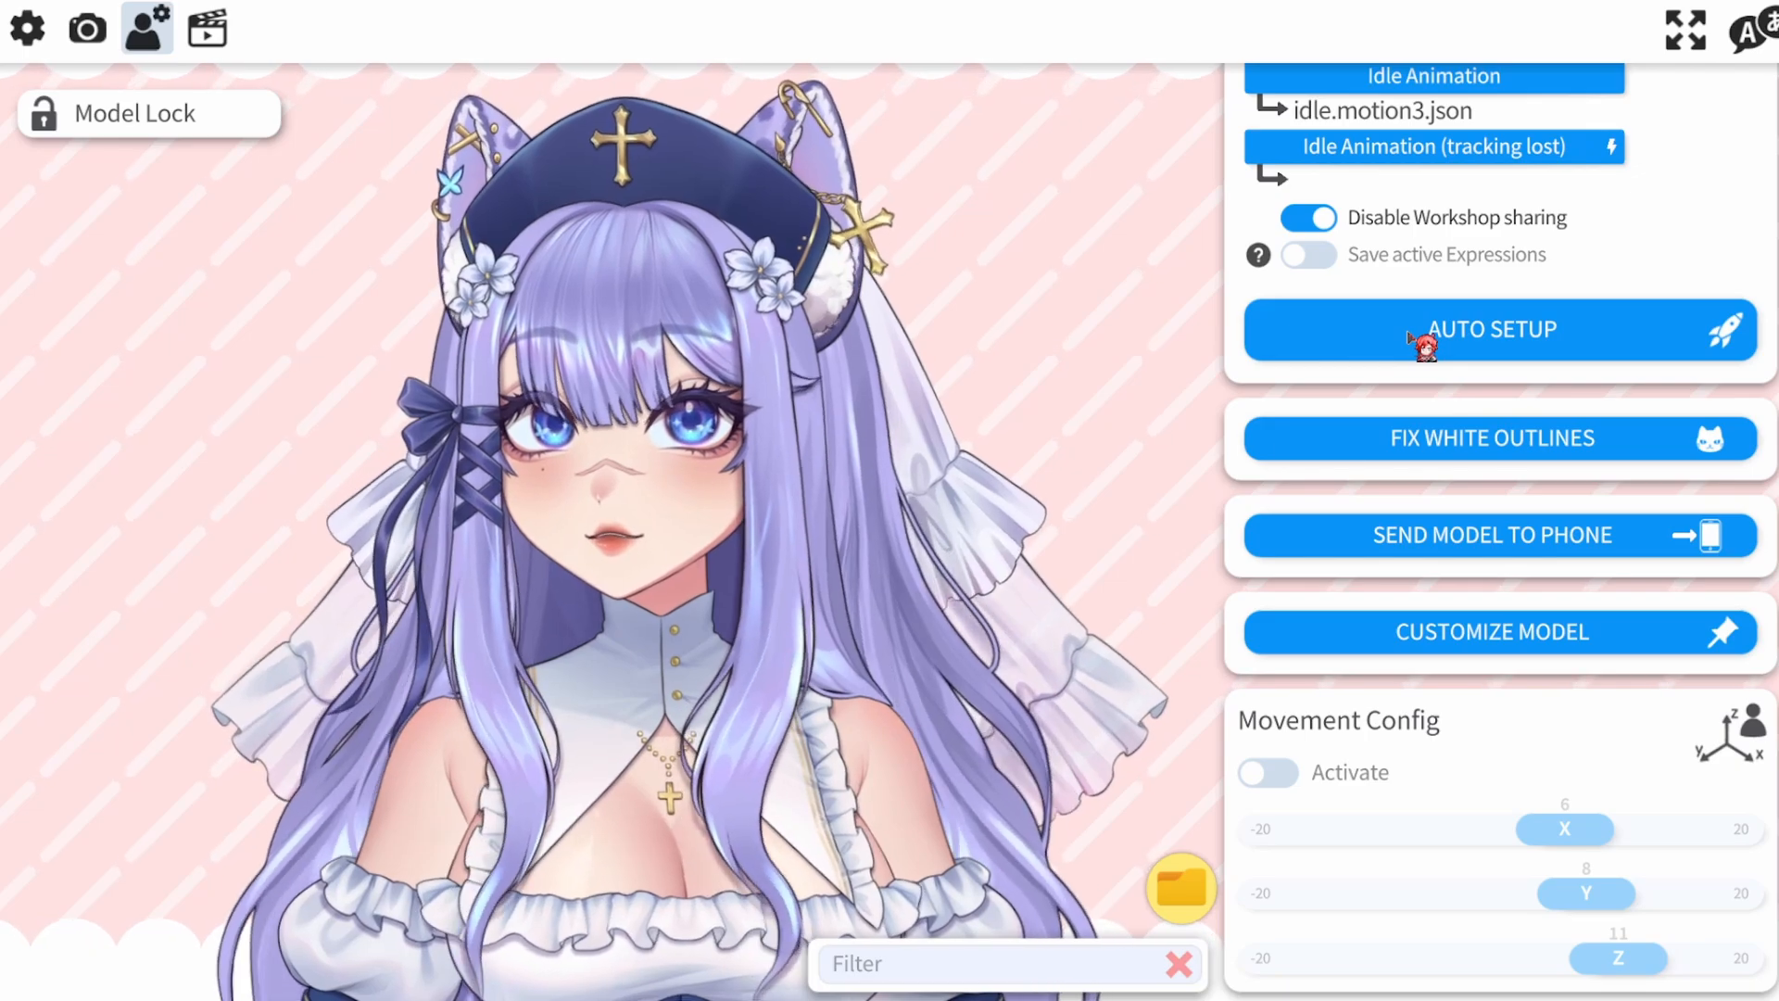
{"action": "scroll", "coordinate": [1594, 362], "scroll_direction": "down", "scroll_amount": 10}
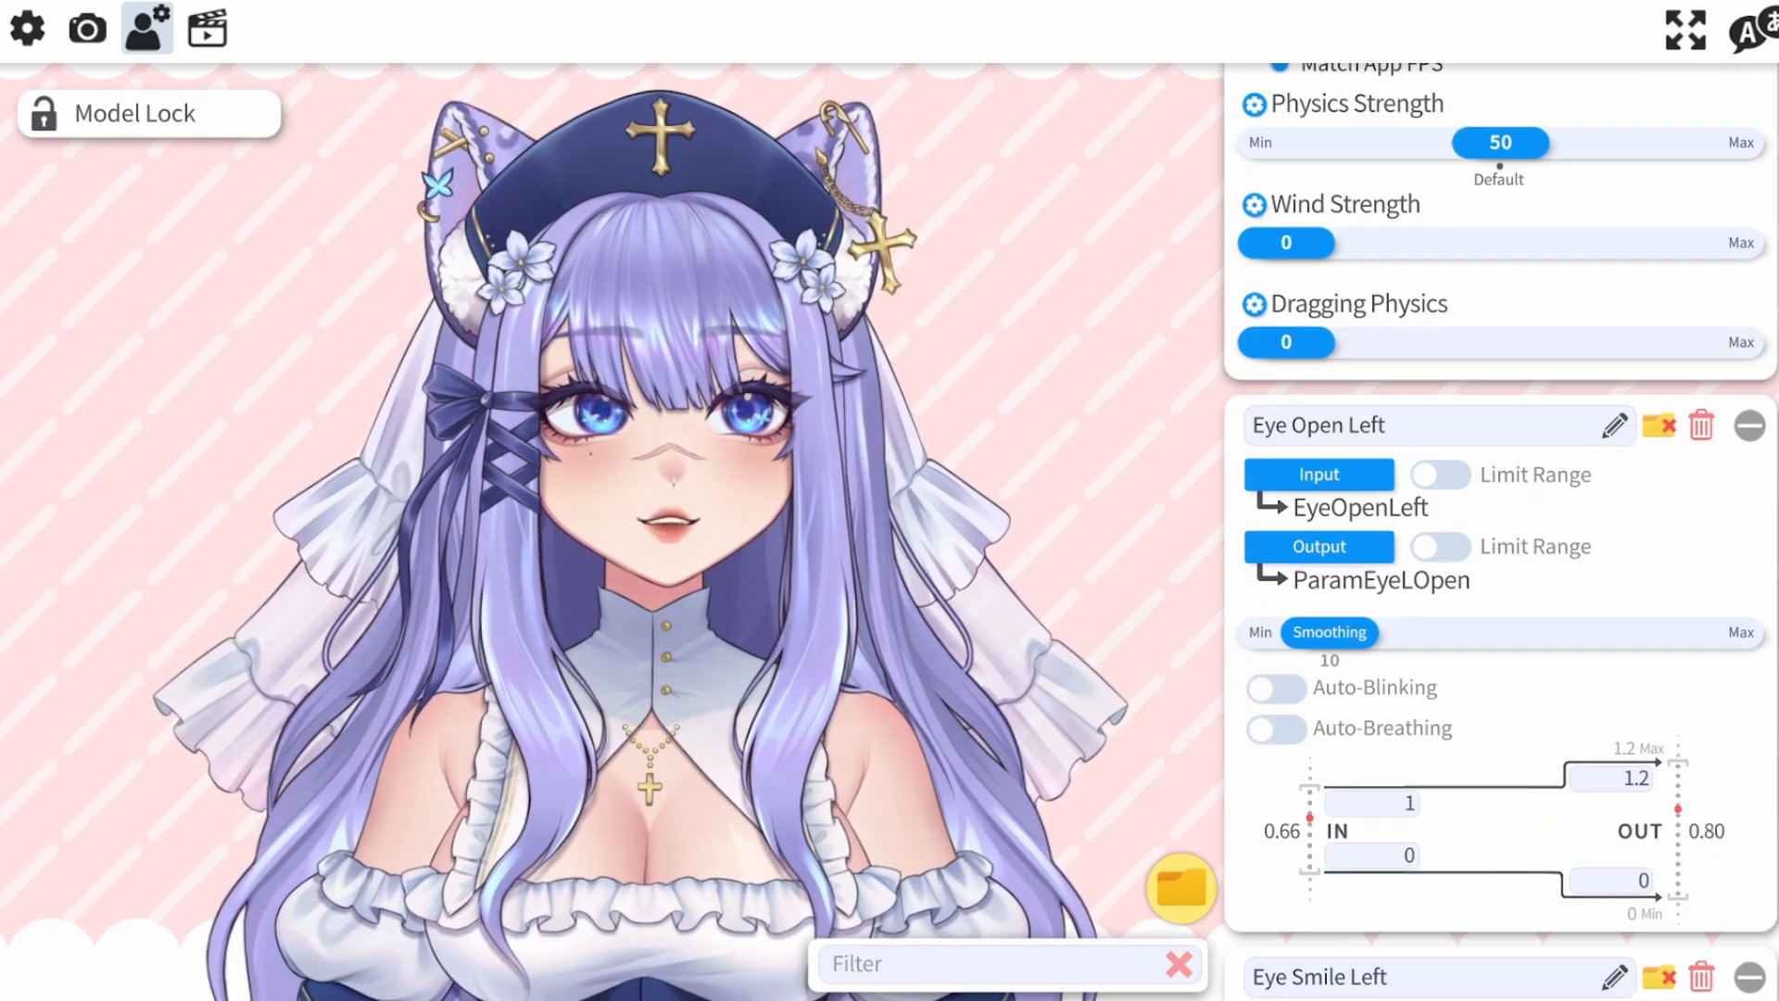
{"action": "scroll", "coordinate": [1594, 361], "scroll_direction": "down", "scroll_amount": 3}
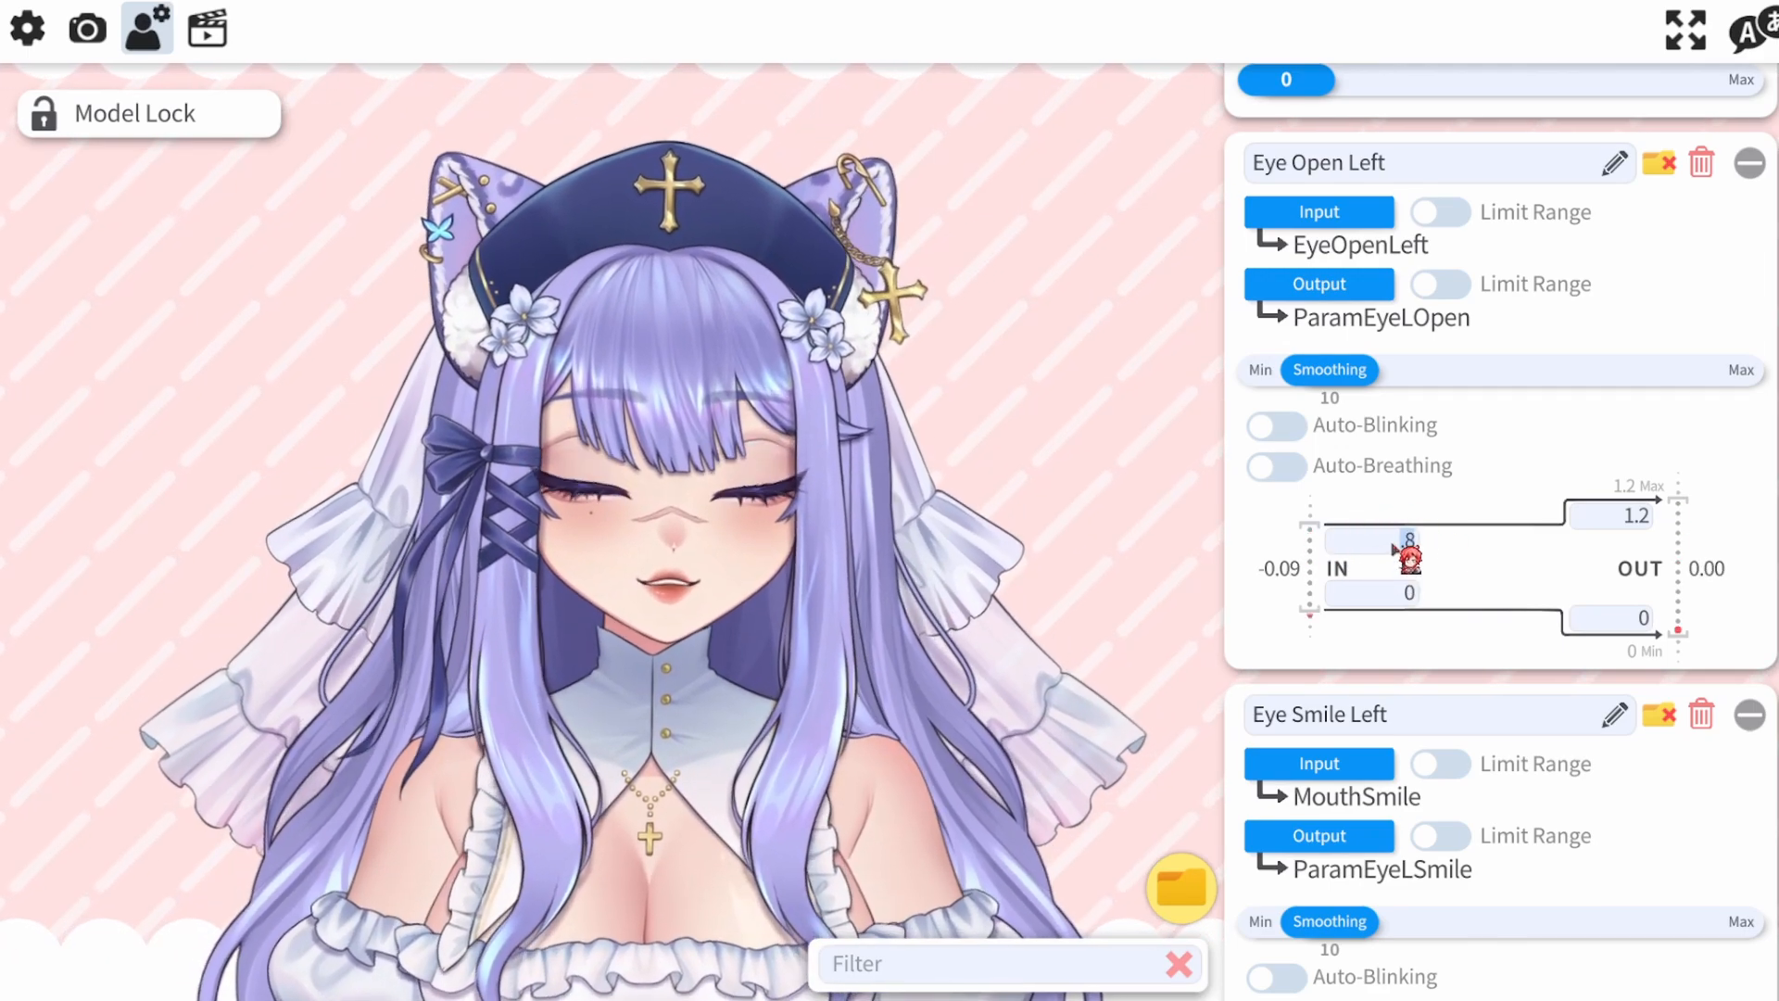
{"action": "left_click", "coordinate": [1410, 594]}
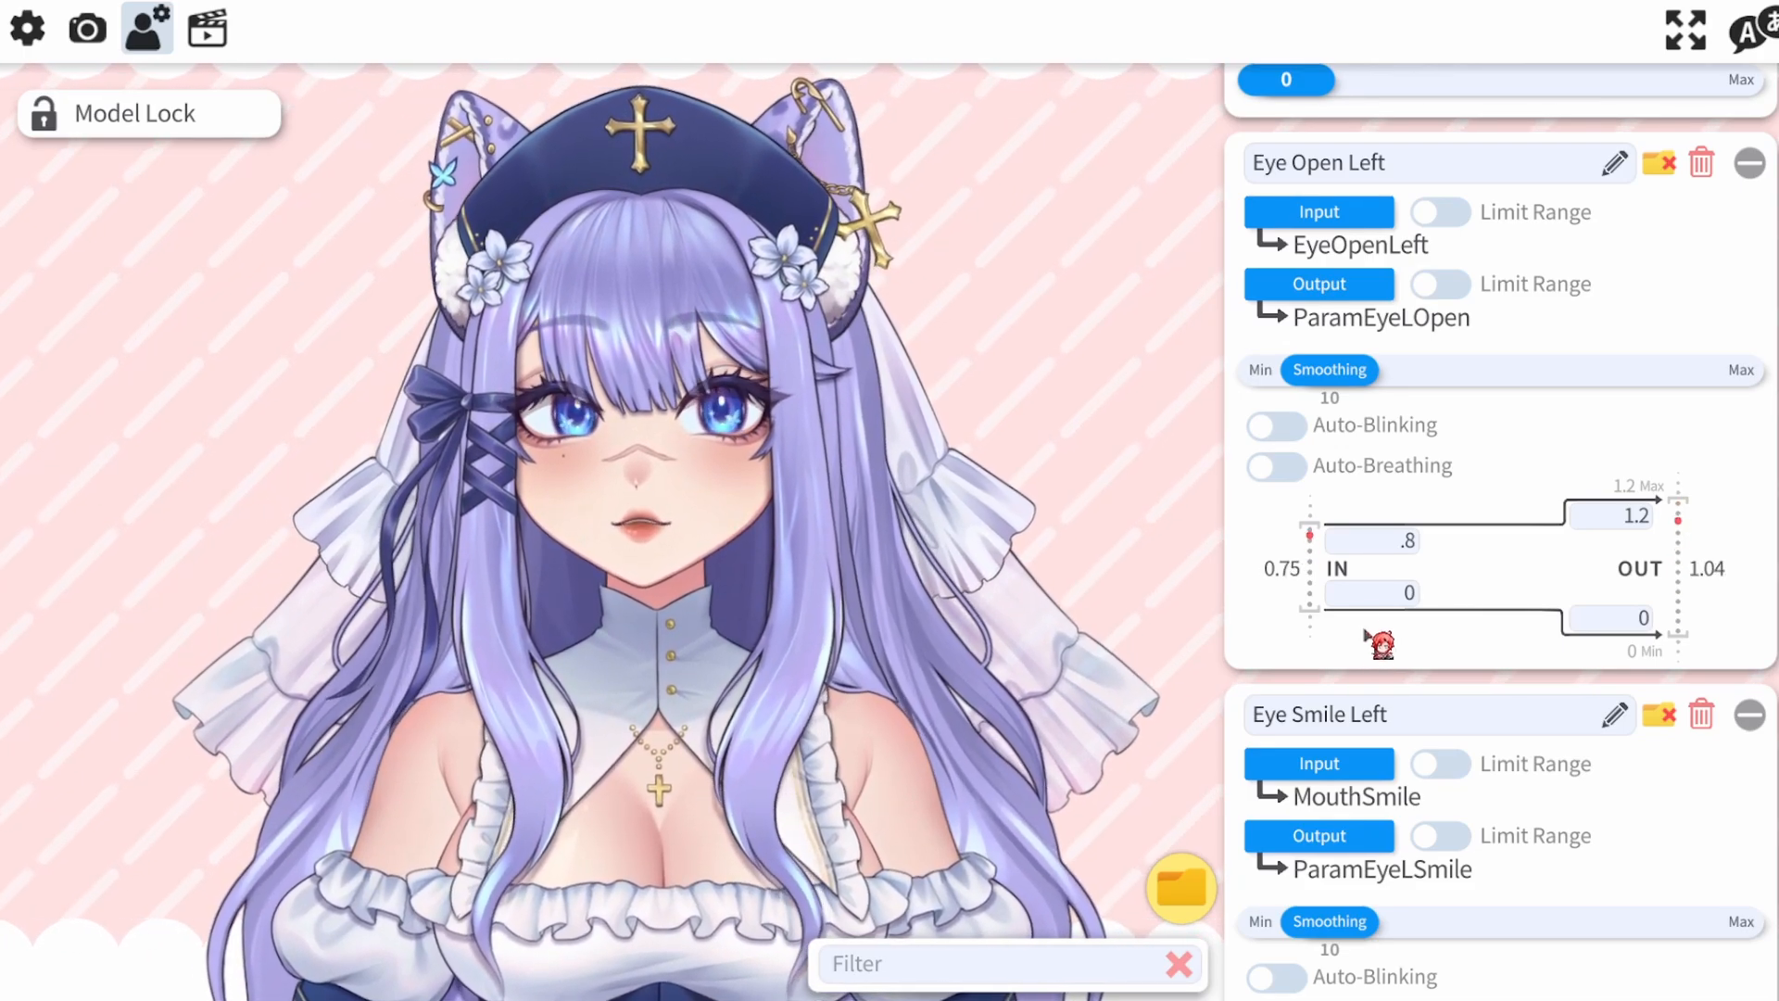
{"action": "left_click", "coordinate": [1380, 551]}
Review the input and output ranges of the Face Left/Right, Up/Down and Lean Rotation parameters and the Body Rotation parameters
{"action": "scroll", "coordinate": [1562, 440], "scroll_direction": "up", "scroll_amount": 10}
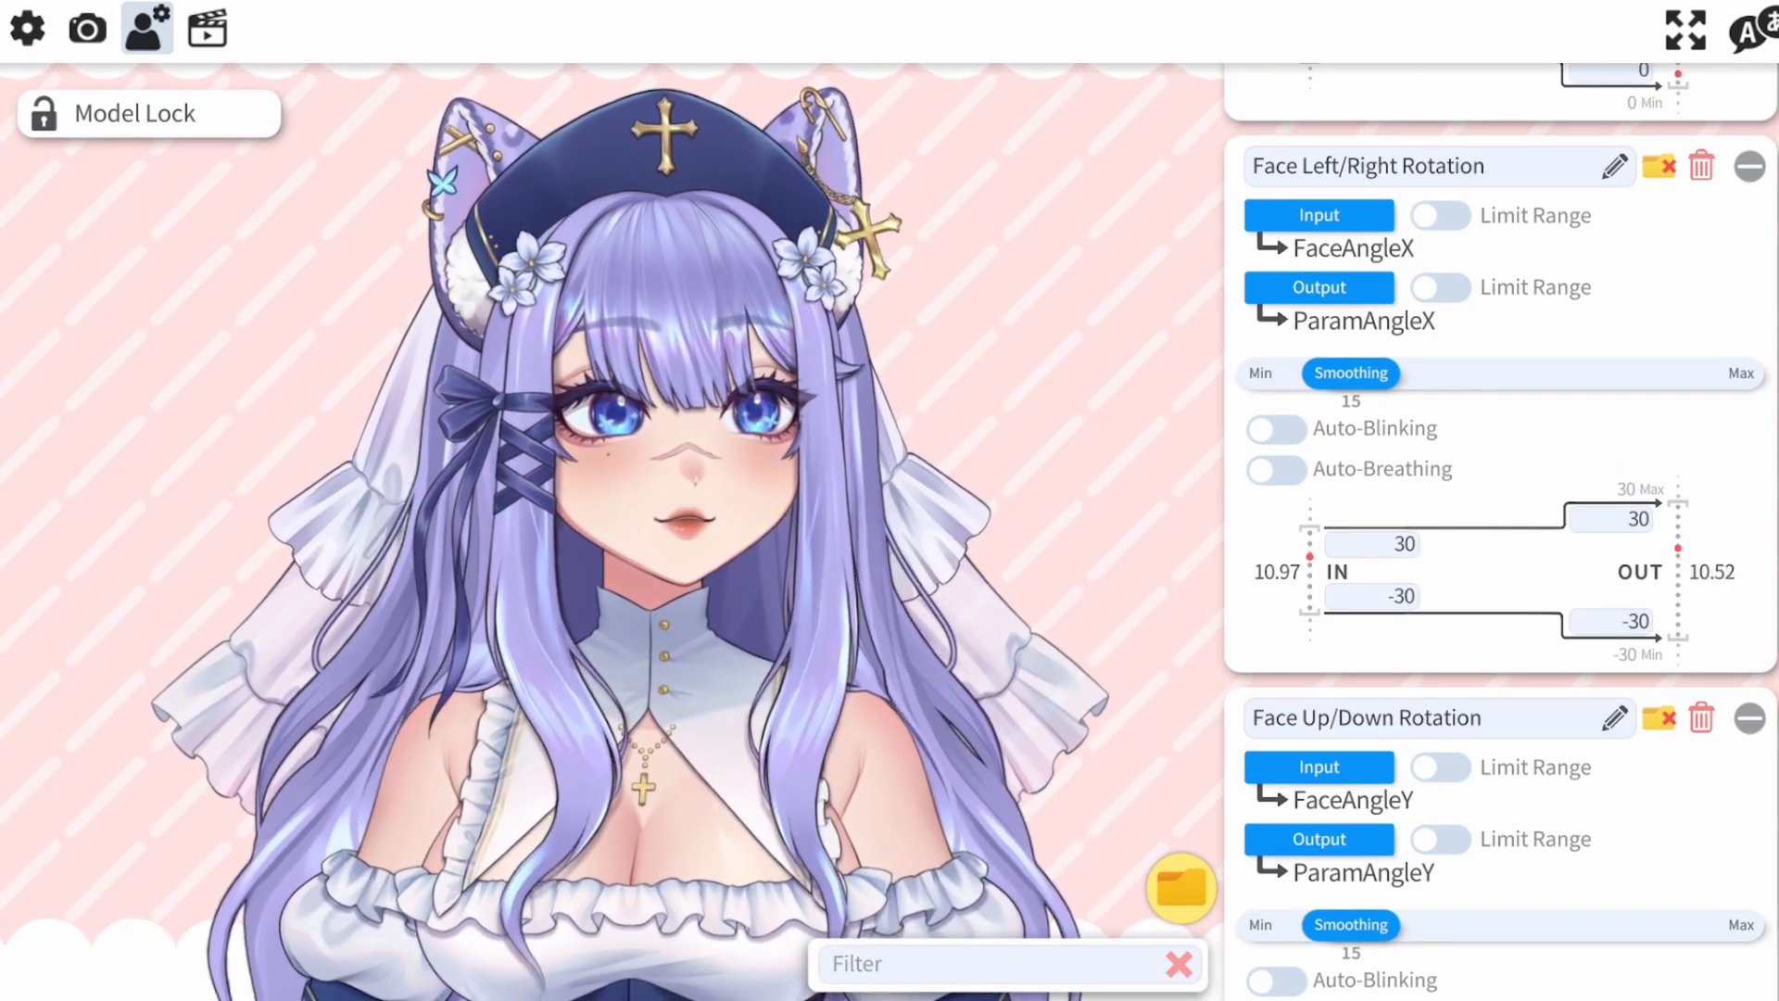
{"action": "scroll", "coordinate": [1571, 548], "scroll_direction": "down", "scroll_amount": 8}
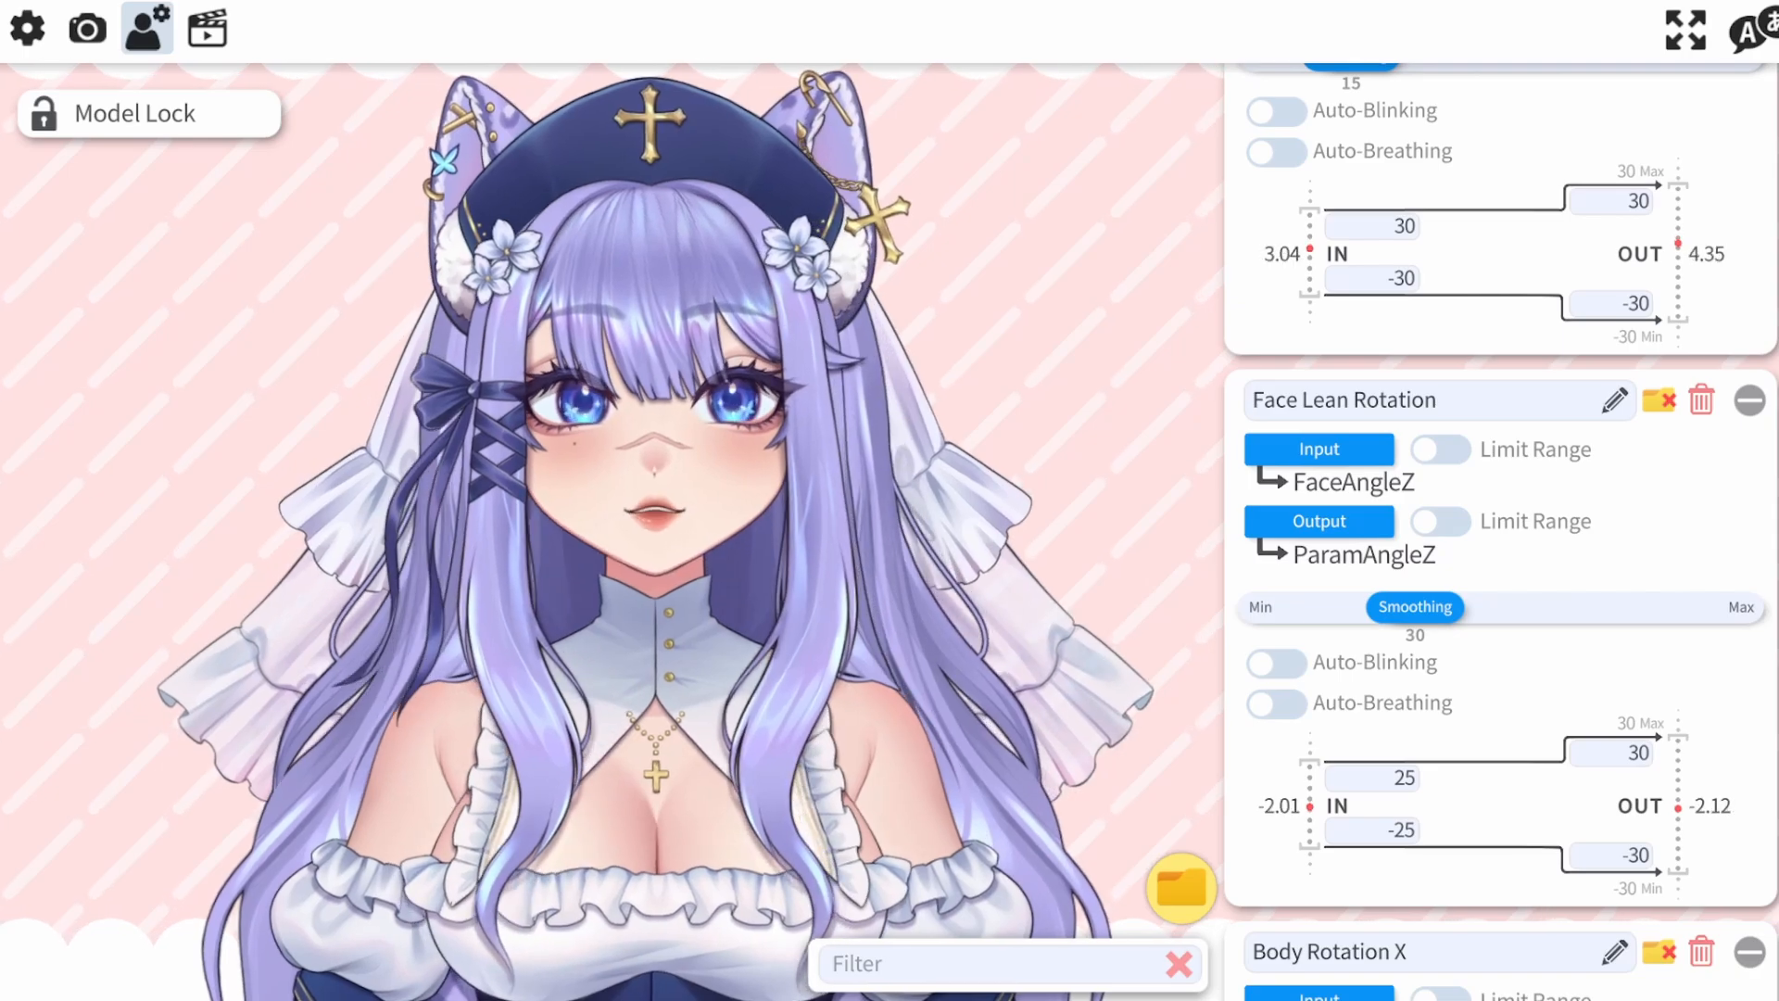
{"action": "scroll", "coordinate": [1502, 528], "scroll_direction": "up", "scroll_amount": 8}
{"action": "scroll", "coordinate": [1501, 528], "scroll_direction": "up", "scroll_amount": 2}
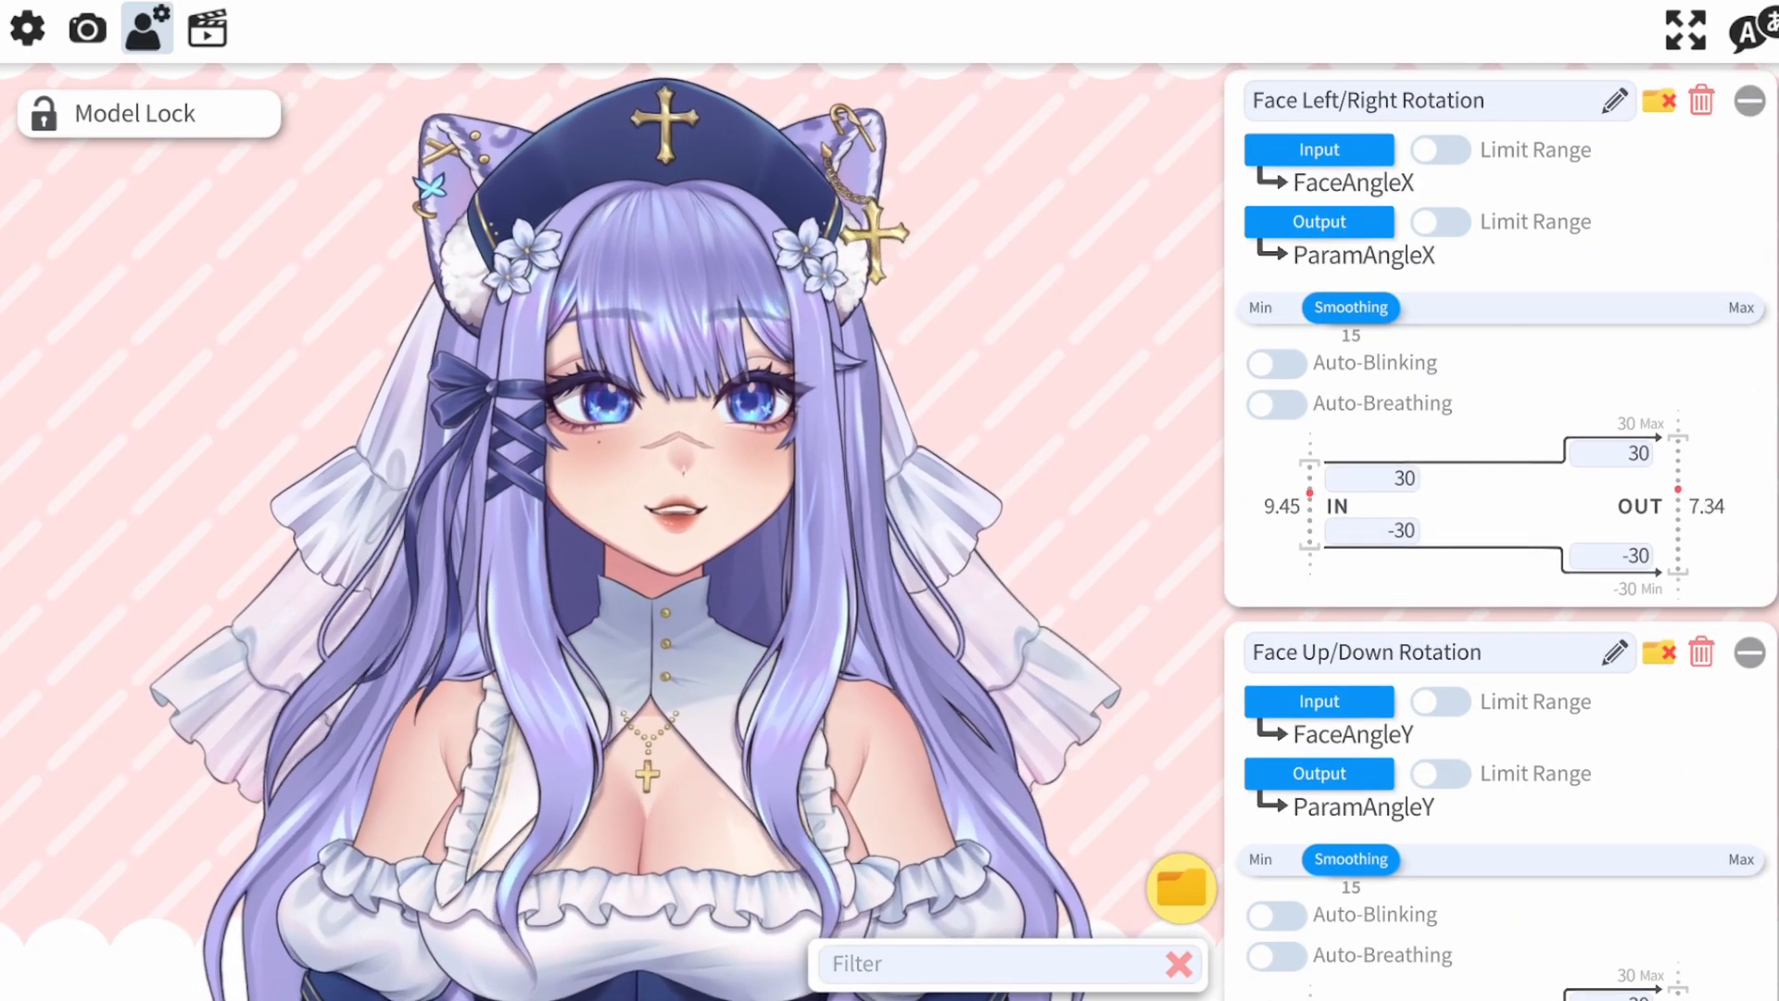
{"action": "scroll", "coordinate": [1501, 529], "scroll_direction": "up", "scroll_amount": 1}
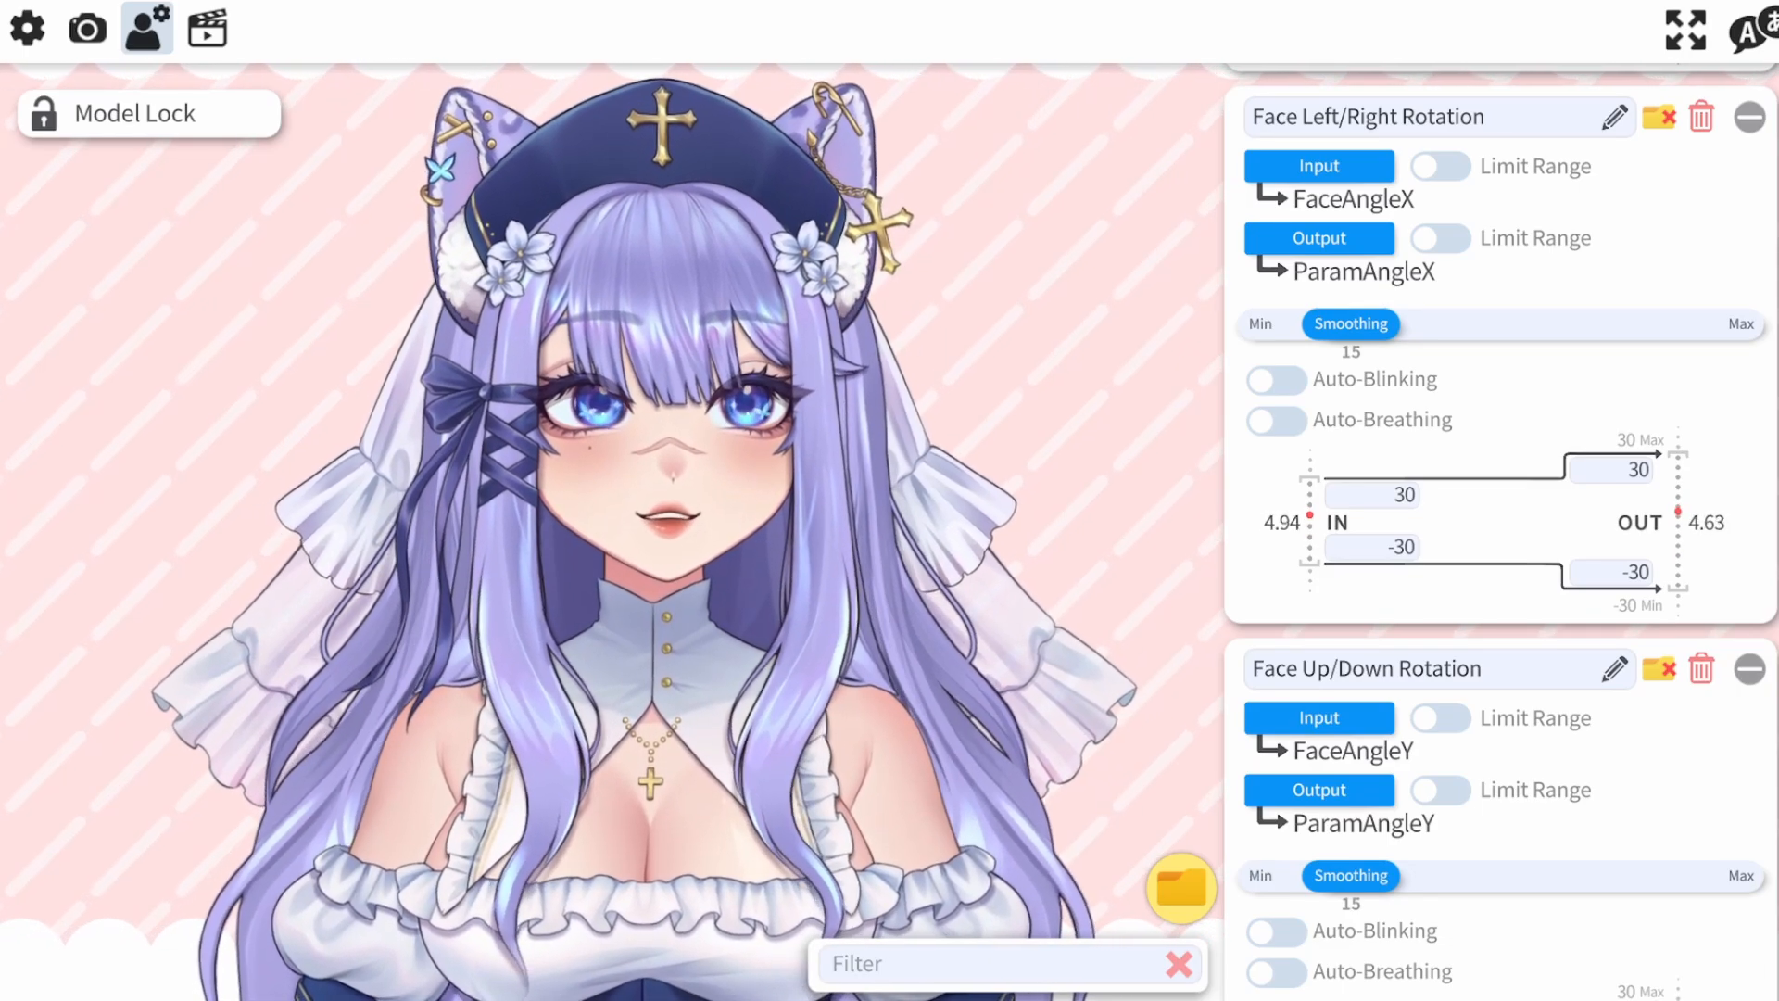
{"action": "scroll", "coordinate": [1502, 528], "scroll_direction": "up", "scroll_amount": 4}
{"action": "scroll", "coordinate": [1501, 528], "scroll_direction": "down", "scroll_amount": 1}
{"action": "scroll", "coordinate": [1501, 528], "scroll_direction": "down", "scroll_amount": 3}
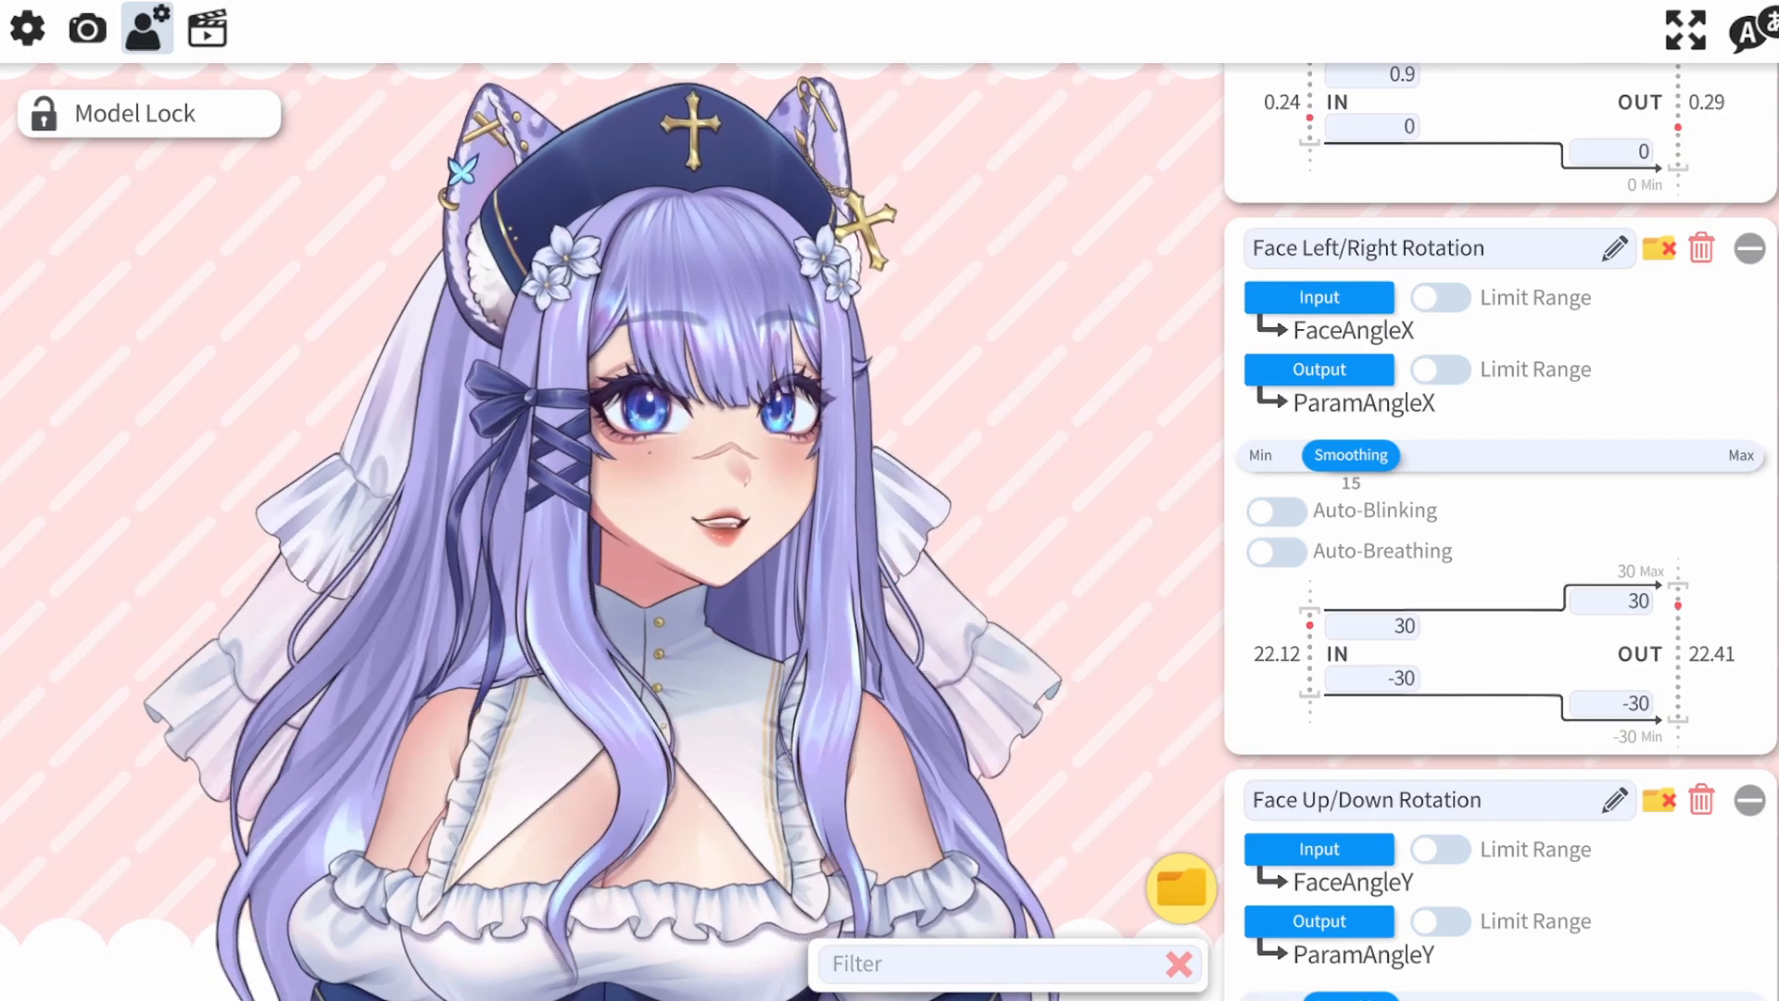
{"action": "scroll", "coordinate": [1501, 528], "scroll_direction": "down", "scroll_amount": 10}
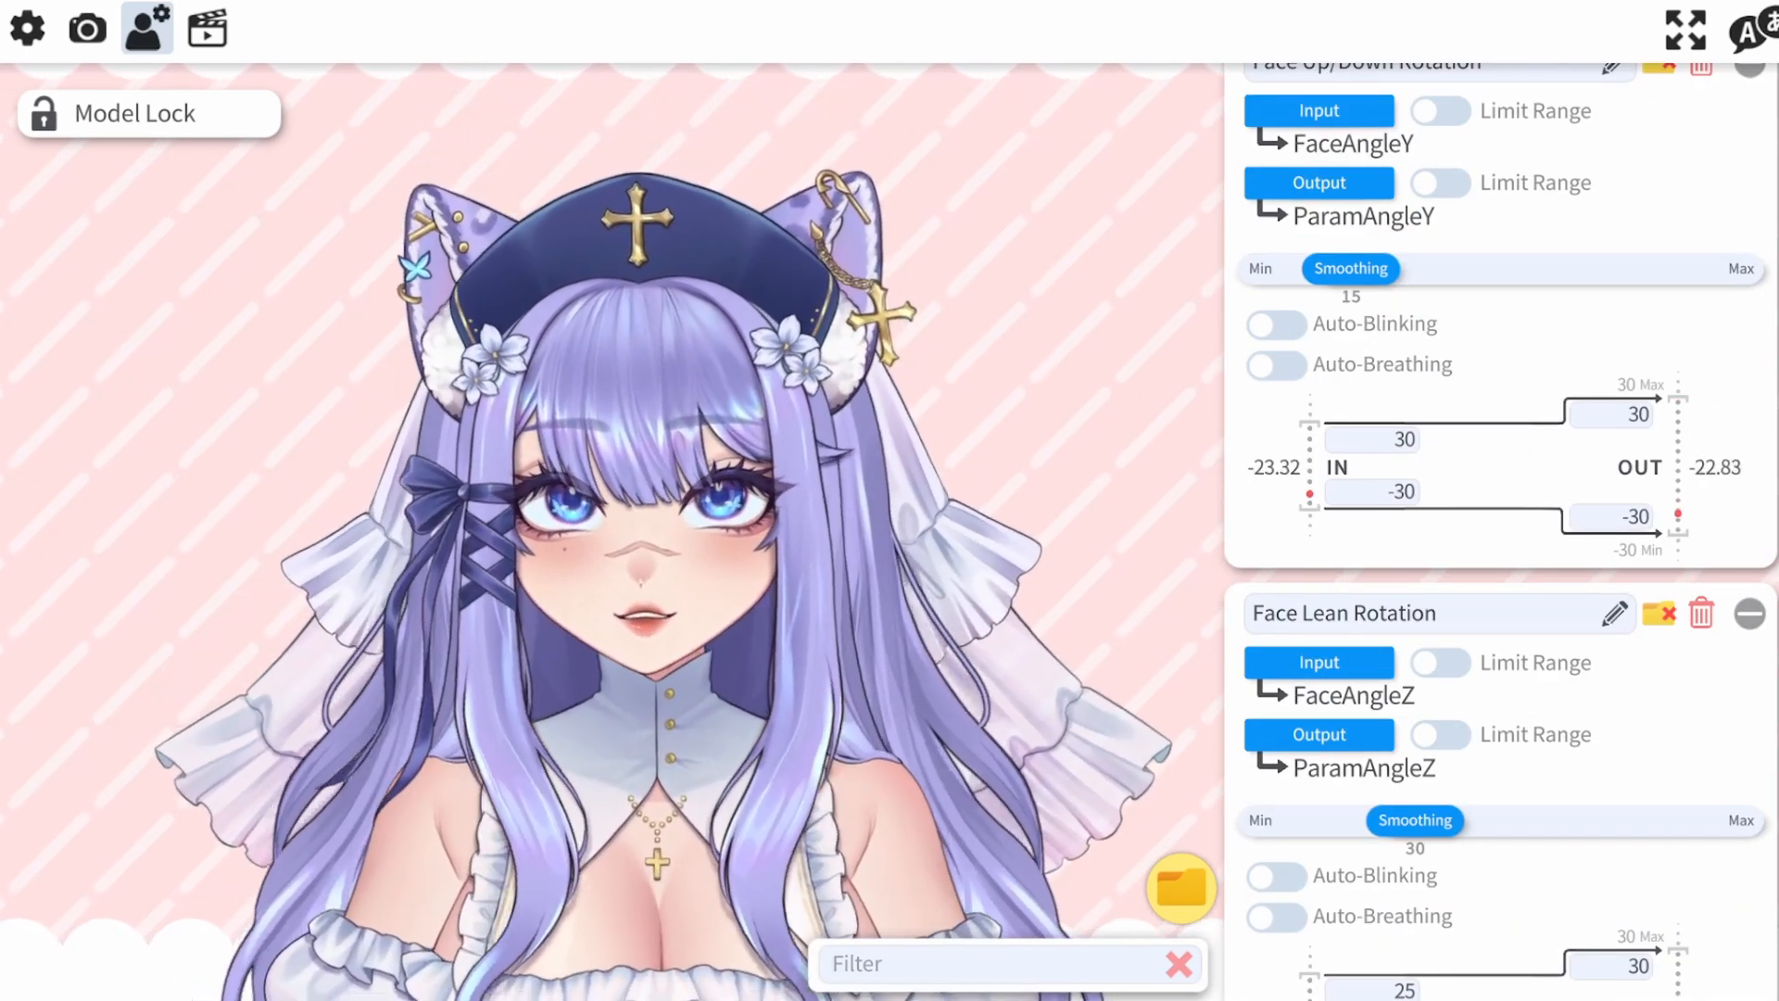
{"action": "scroll", "coordinate": [1501, 528], "scroll_direction": "down", "scroll_amount": 3}
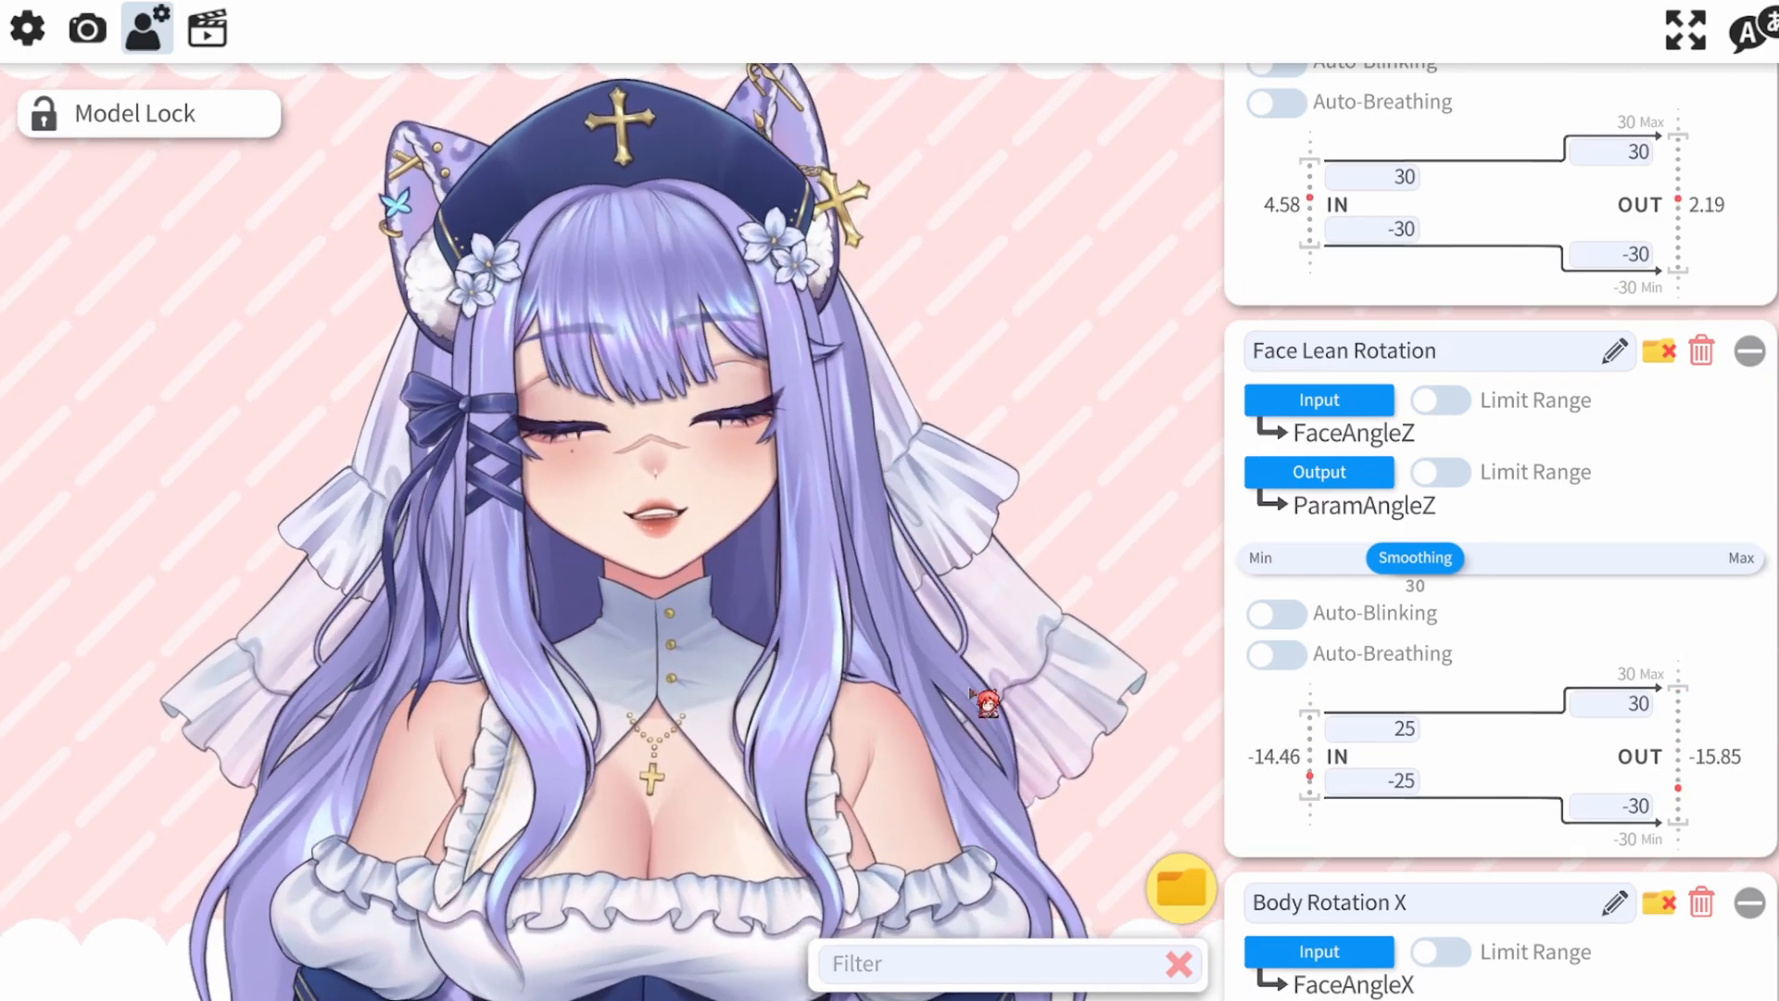
{"action": "scroll", "coordinate": [1501, 528], "scroll_direction": "down", "scroll_amount": 10}
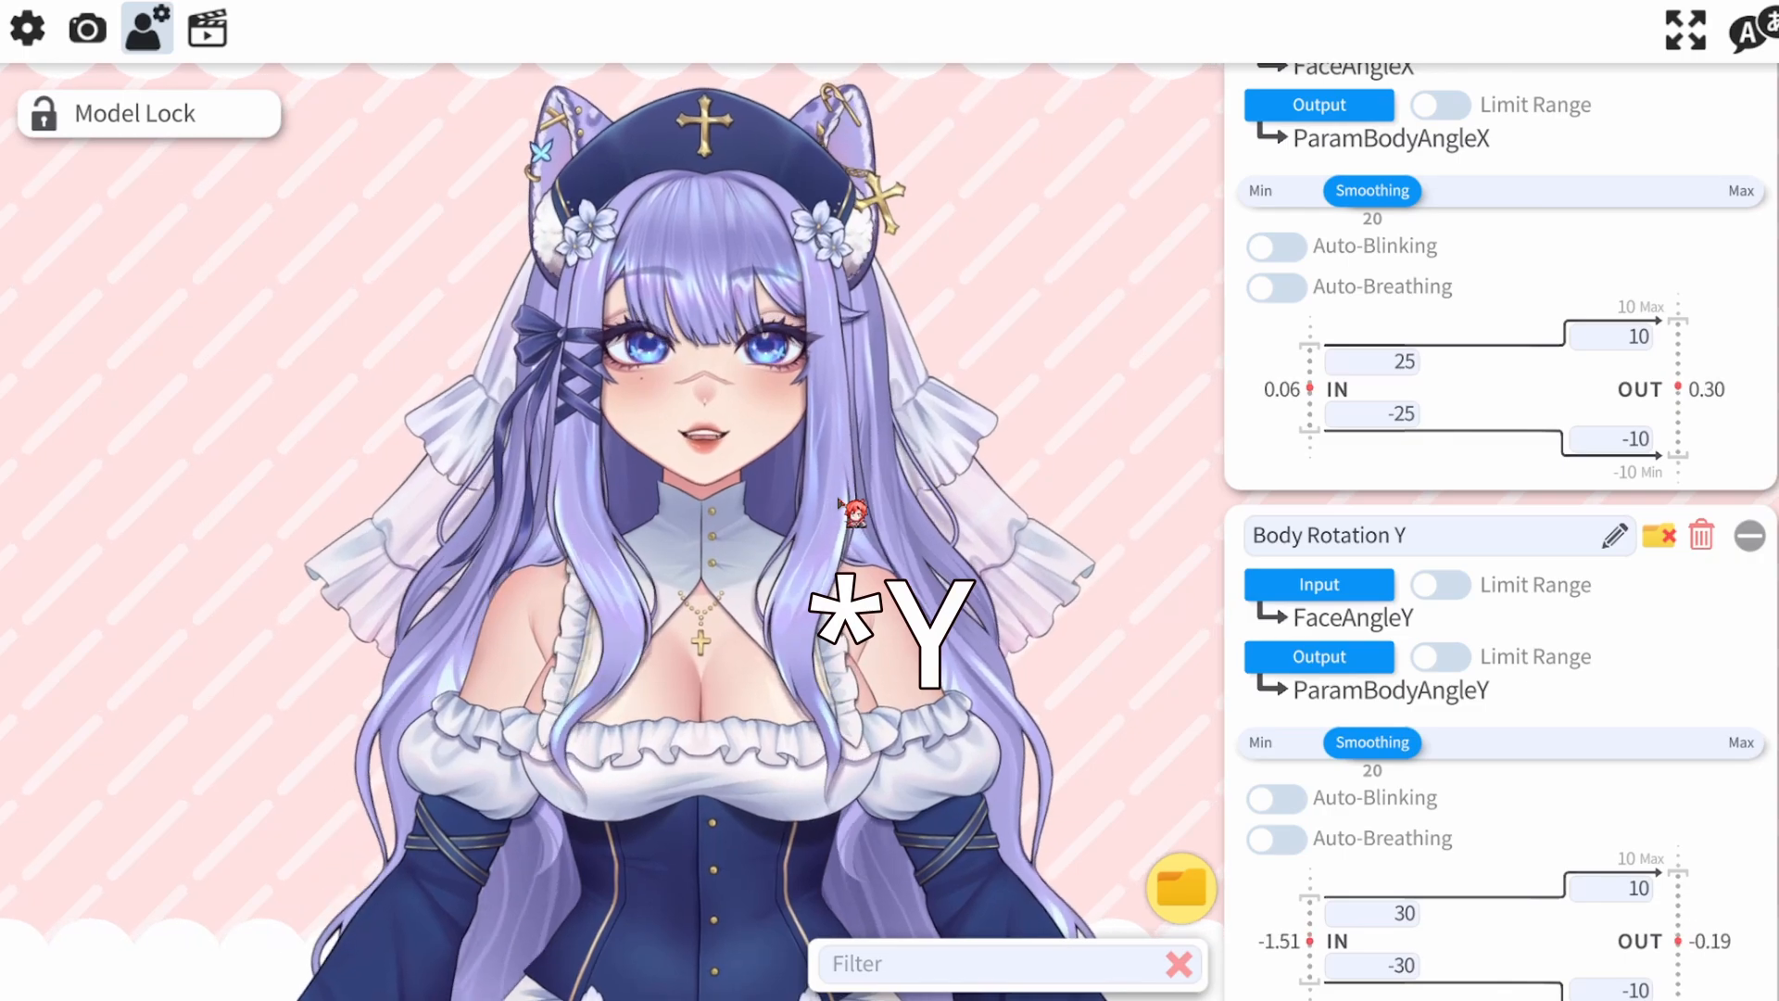
Enlarge the avatar and move it down so its head and chest fill the scene
{"action": "scroll", "coordinate": [849, 649], "scroll_direction": "up", "scroll_amount": 4}
{"action": "left_click_drag", "start_coordinate": [805, 552], "coordinate": [788, 772]}
{"action": "scroll", "coordinate": [798, 651], "scroll_direction": "up", "scroll_amount": 2}
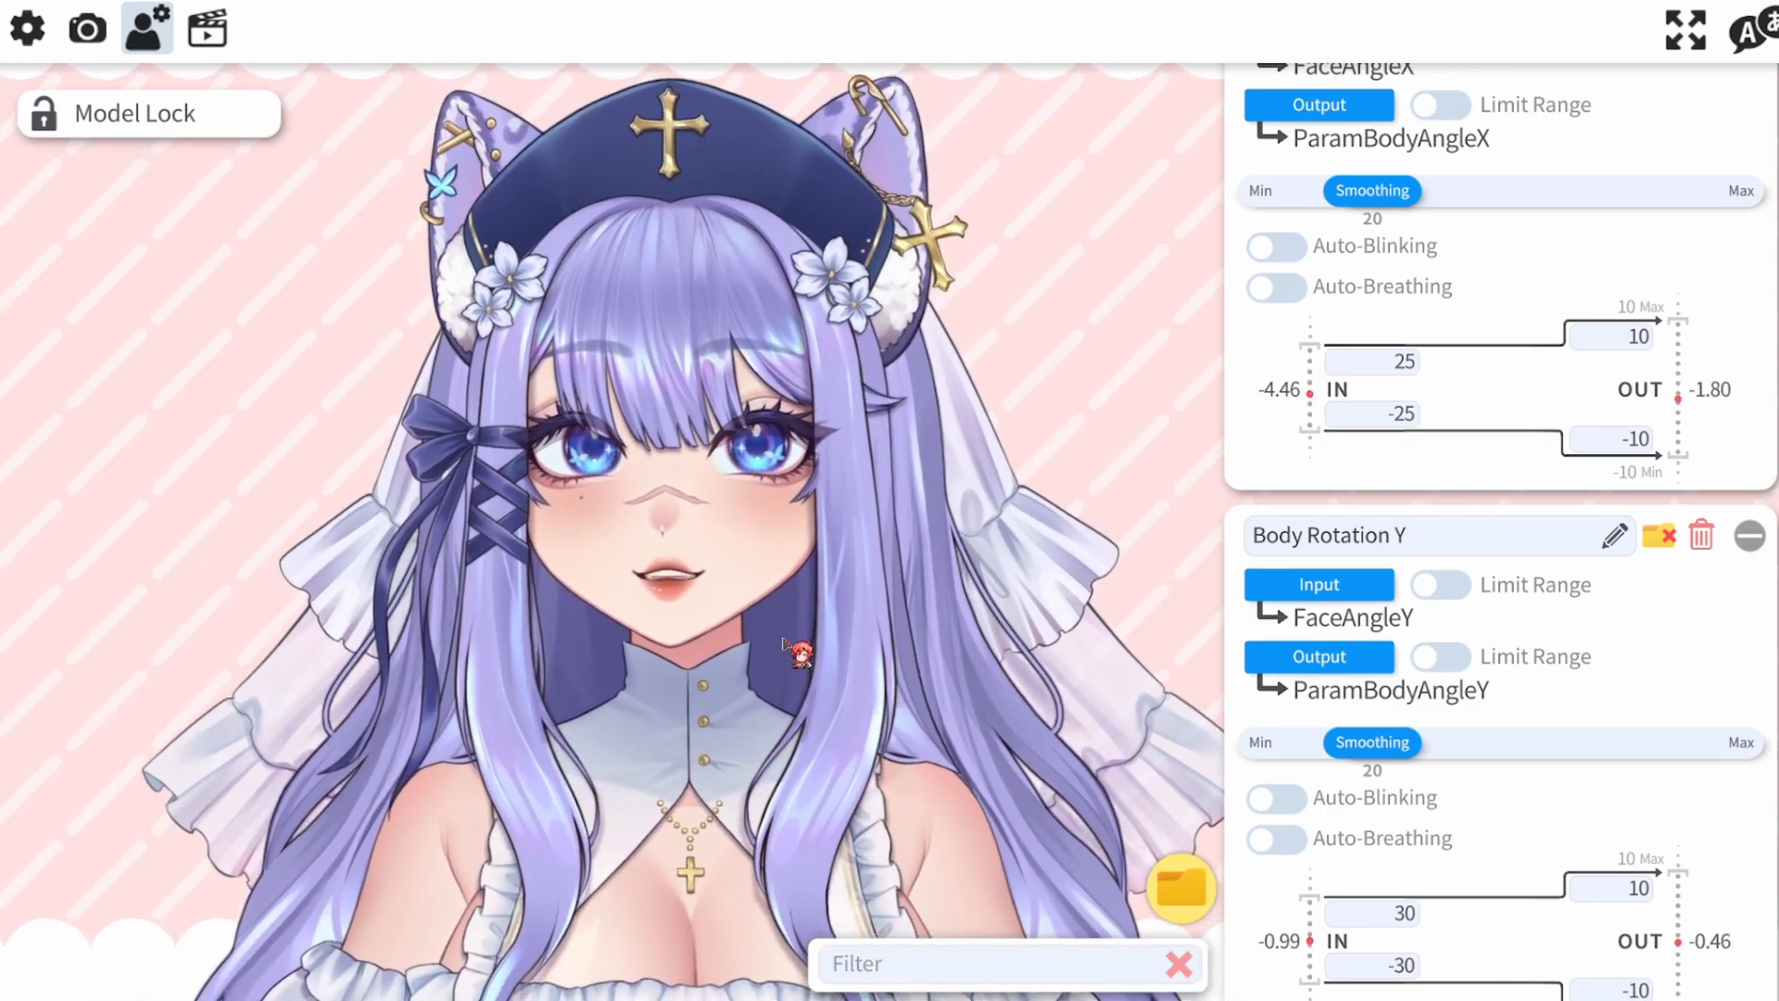
Set the Face Up/Down Rotation input range to a lower value of -20 and an upper value of 25
{"action": "scroll", "coordinate": [1209, 548], "scroll_direction": "up", "scroll_amount": 2}
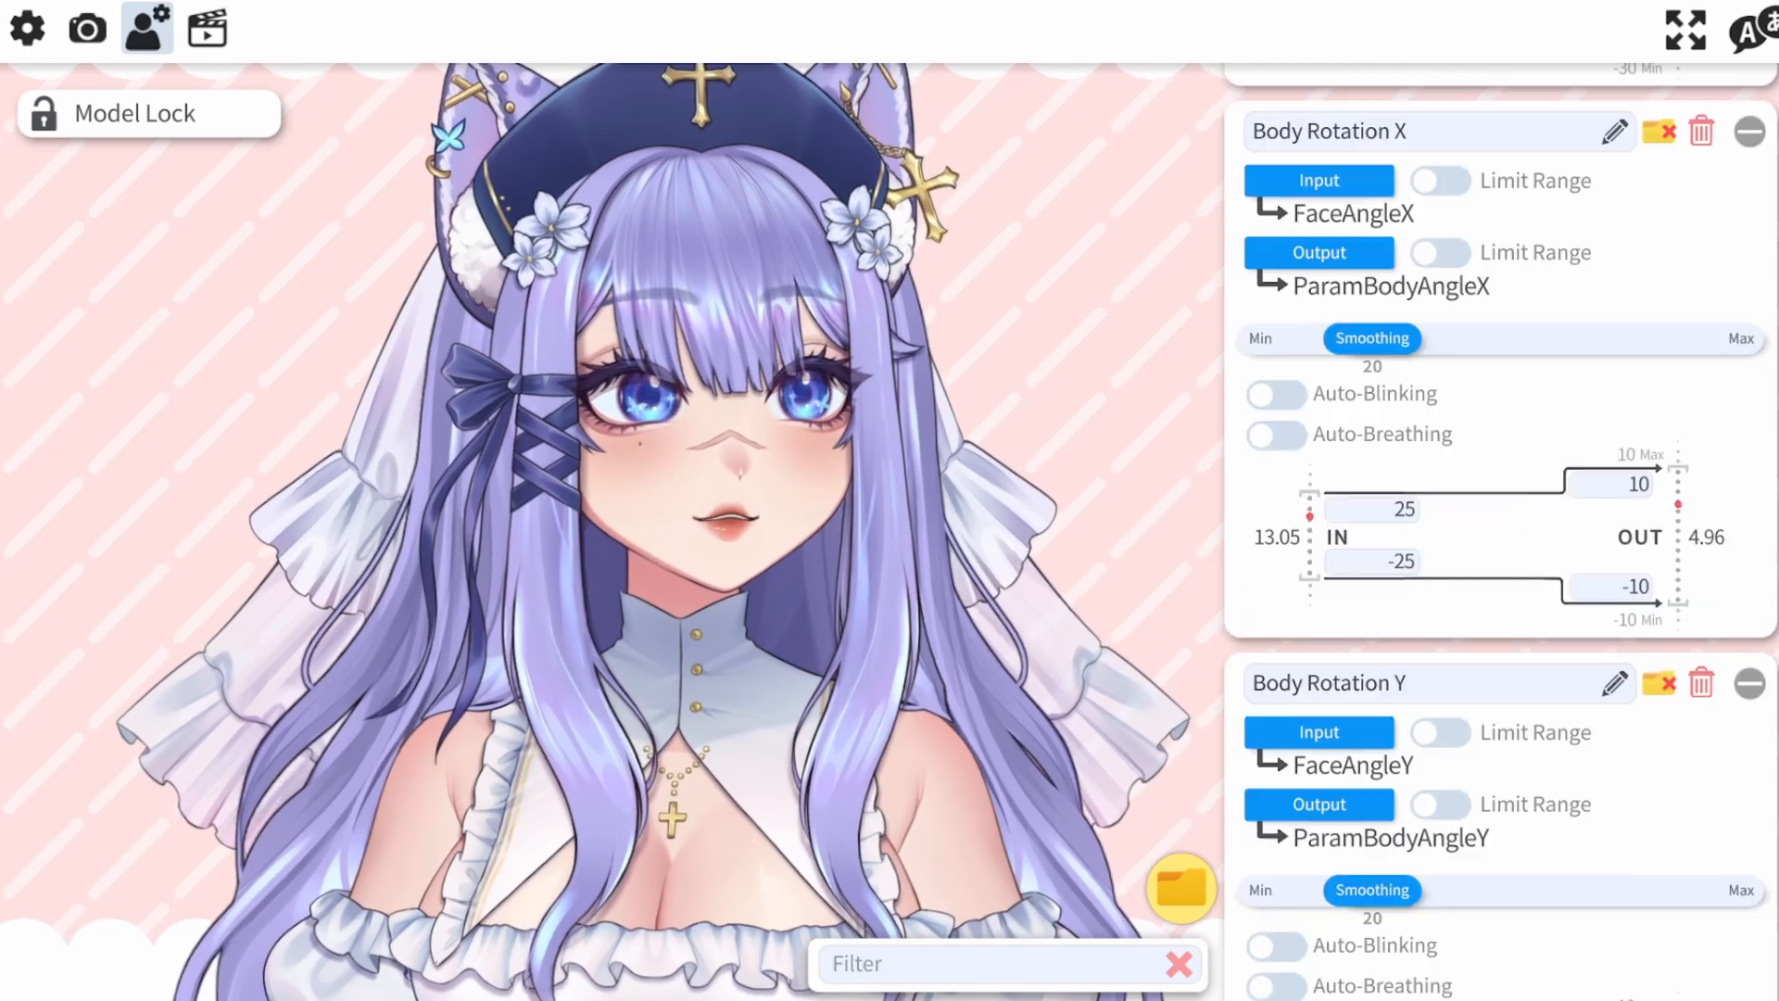
{"action": "scroll", "coordinate": [1501, 538], "scroll_direction": "up", "scroll_amount": 8}
{"action": "scroll", "coordinate": [1501, 538], "scroll_direction": "up", "scroll_amount": 7}
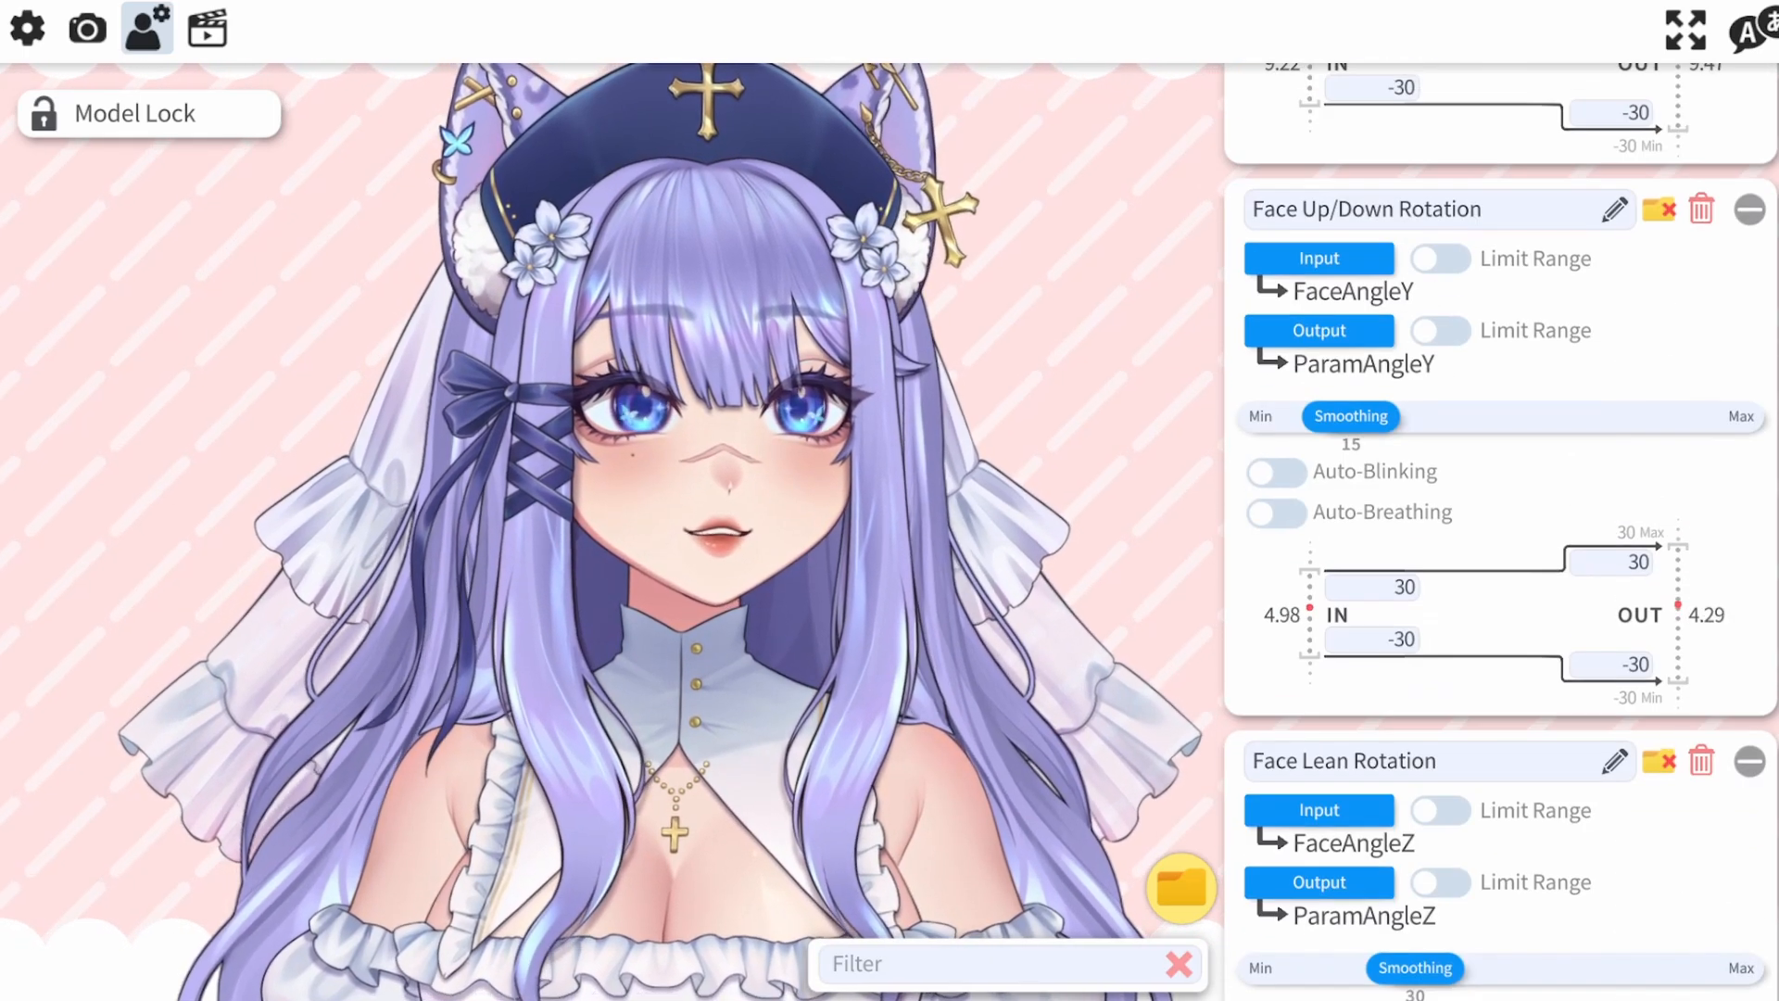
{"action": "scroll", "coordinate": [1502, 537], "scroll_direction": "up", "scroll_amount": 5}
{"action": "scroll", "coordinate": [1501, 537], "scroll_direction": "up", "scroll_amount": 2}
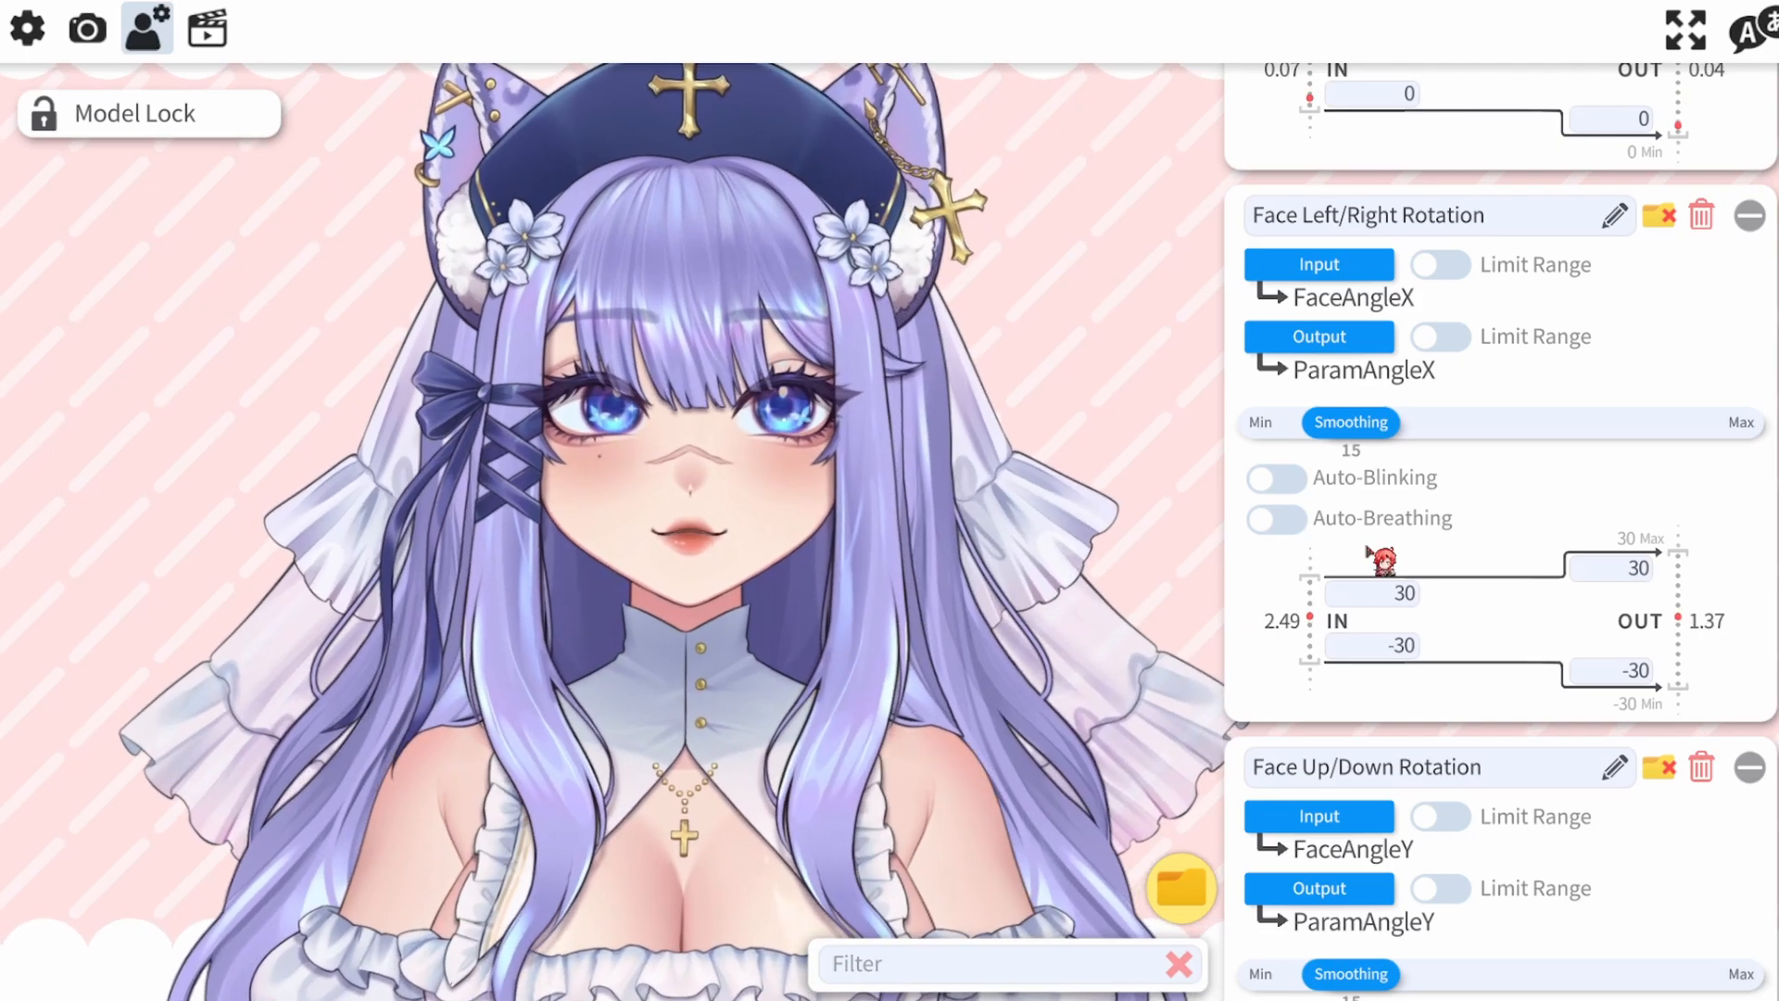
{"action": "scroll", "coordinate": [1404, 560], "scroll_direction": "down", "scroll_amount": 3}
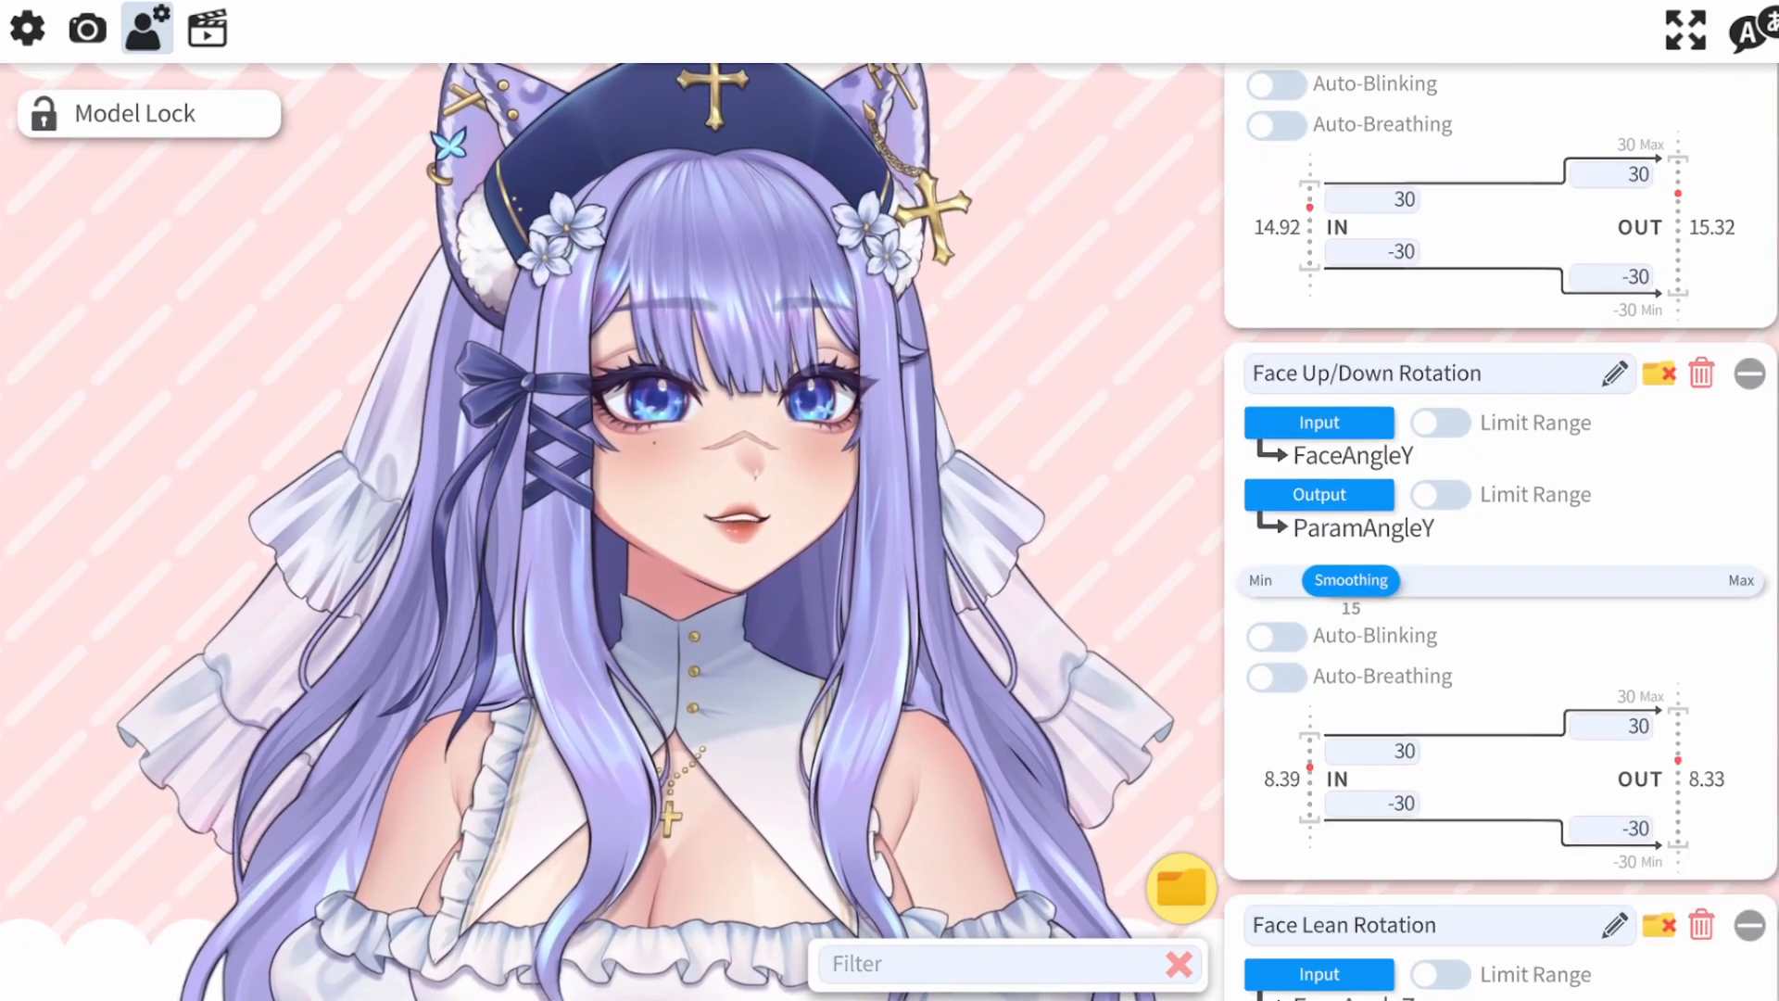
{"action": "scroll", "coordinate": [1502, 538], "scroll_direction": "down", "scroll_amount": 2}
{"action": "scroll", "coordinate": [1501, 538], "scroll_direction": "down", "scroll_amount": 1}
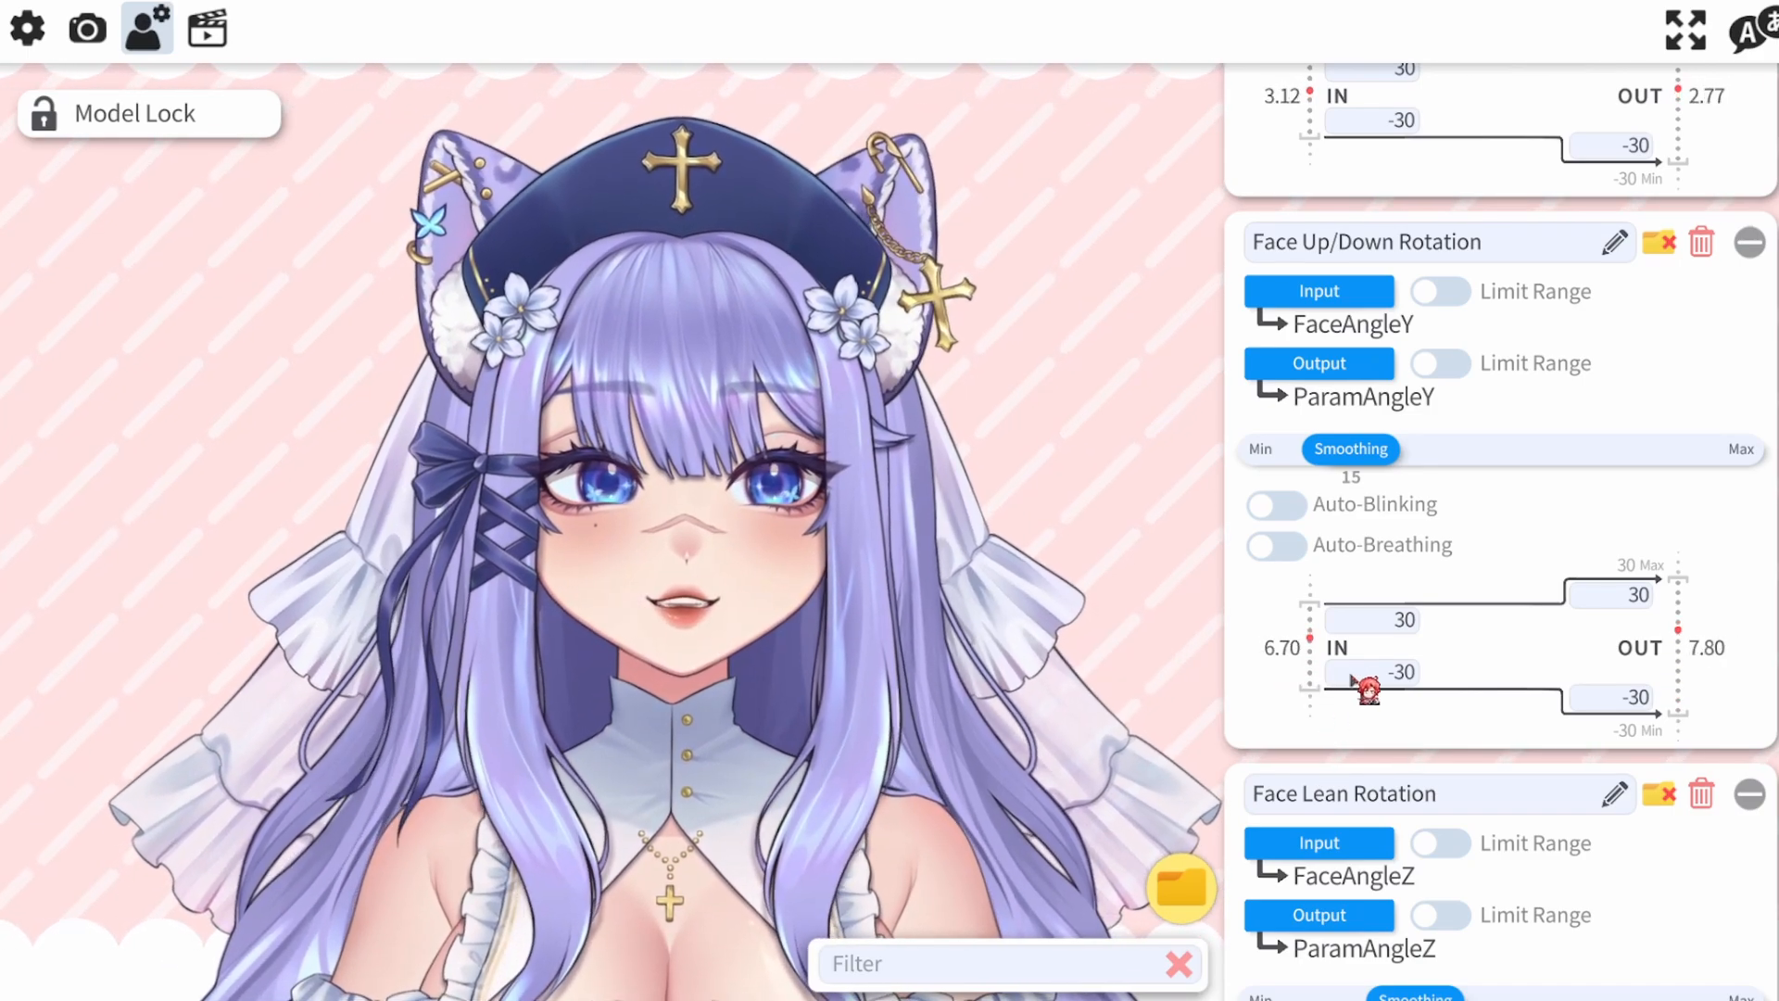
{"action": "left_click", "coordinate": [1390, 683]}
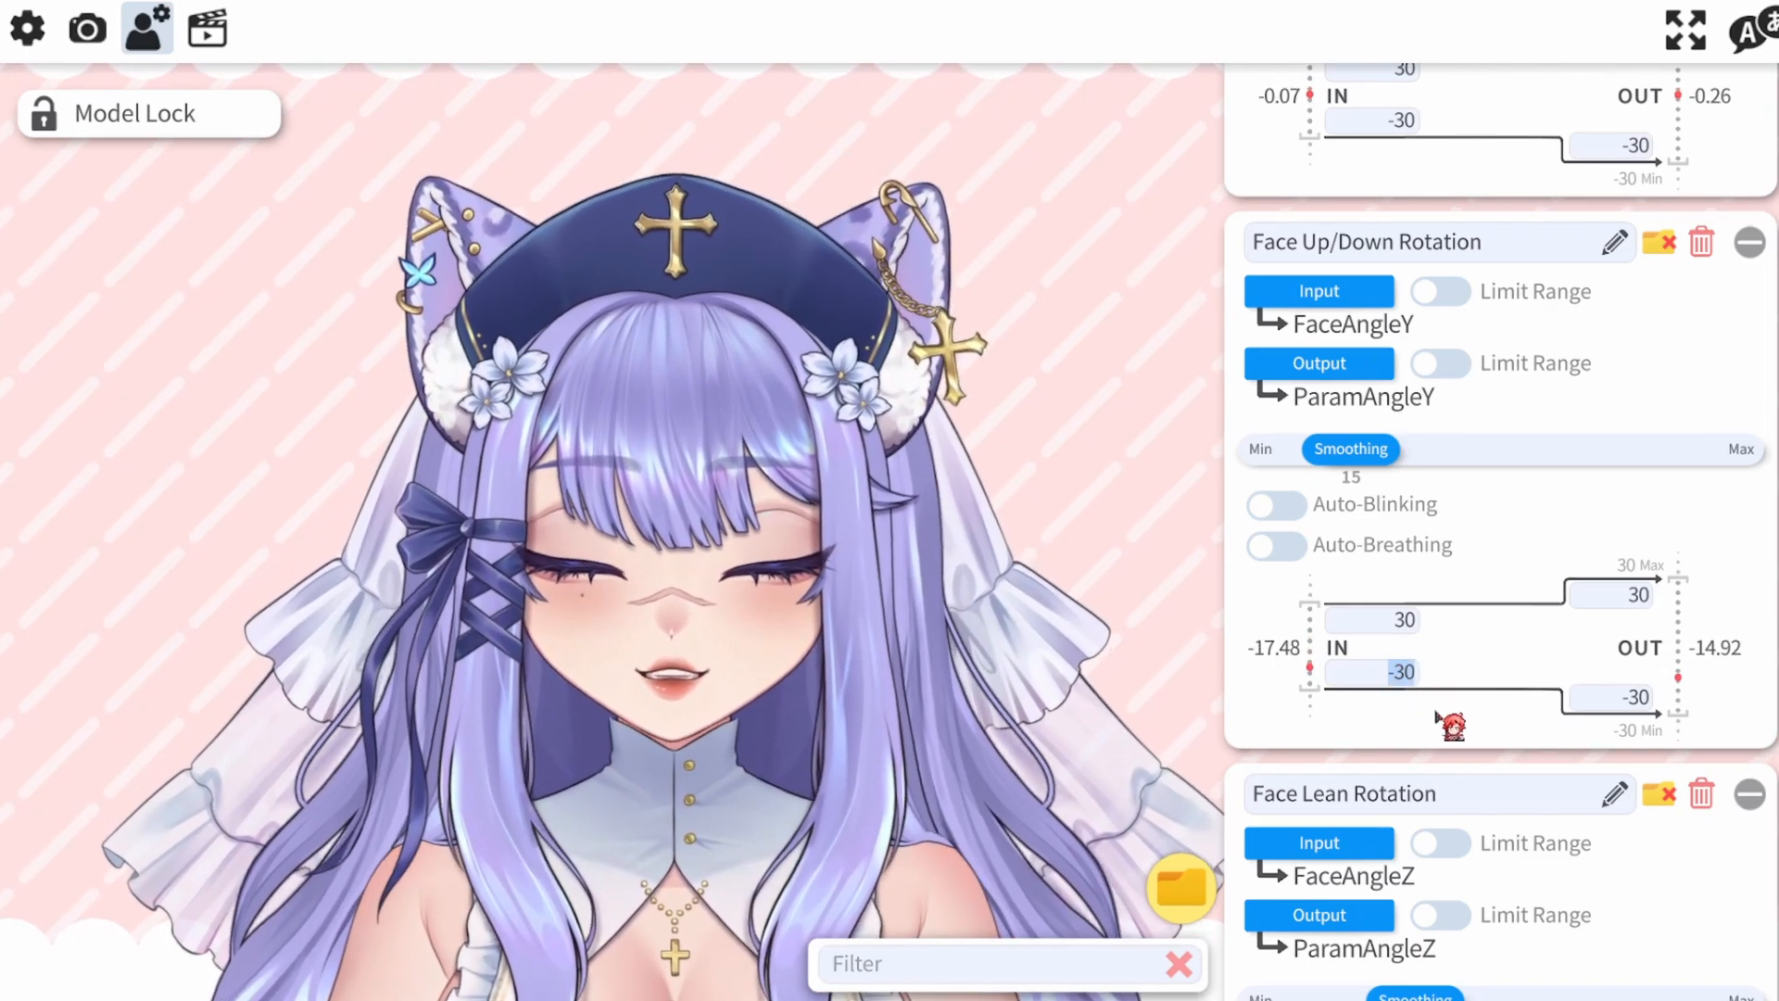
{"action": "key", "text": "BackSpace"}
{"action": "type", "text": "-20"}
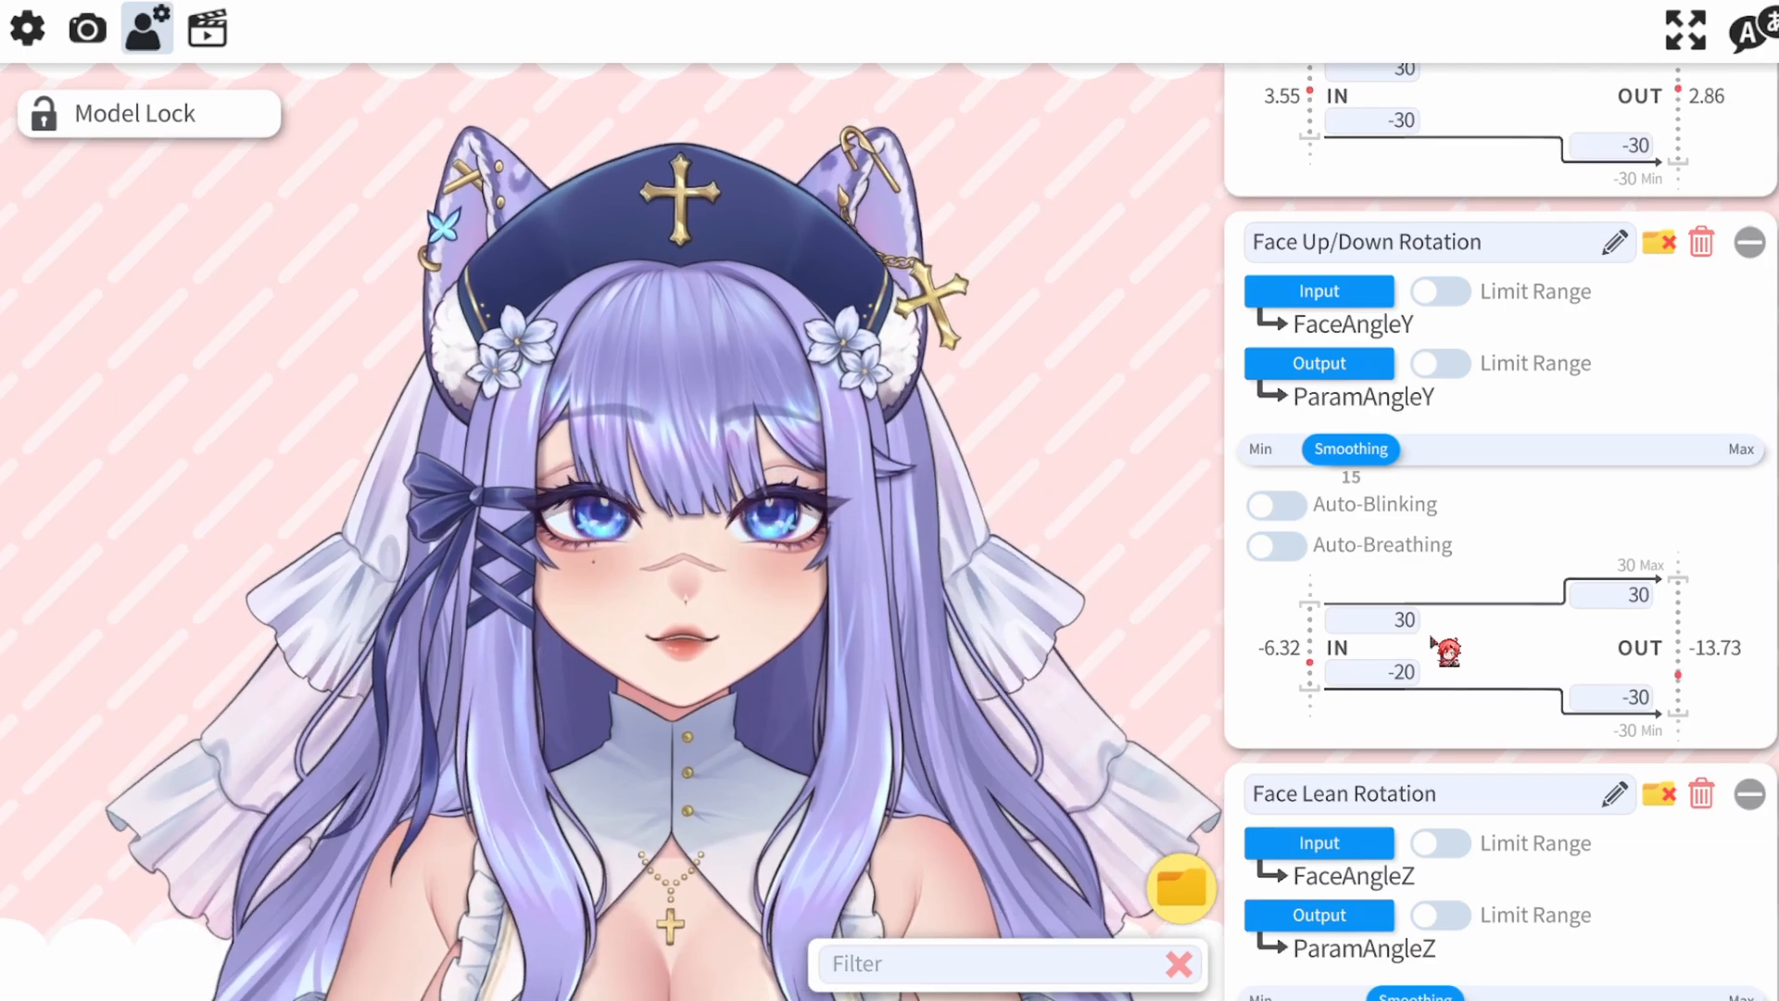
{"action": "left_click", "coordinate": [1374, 623]}
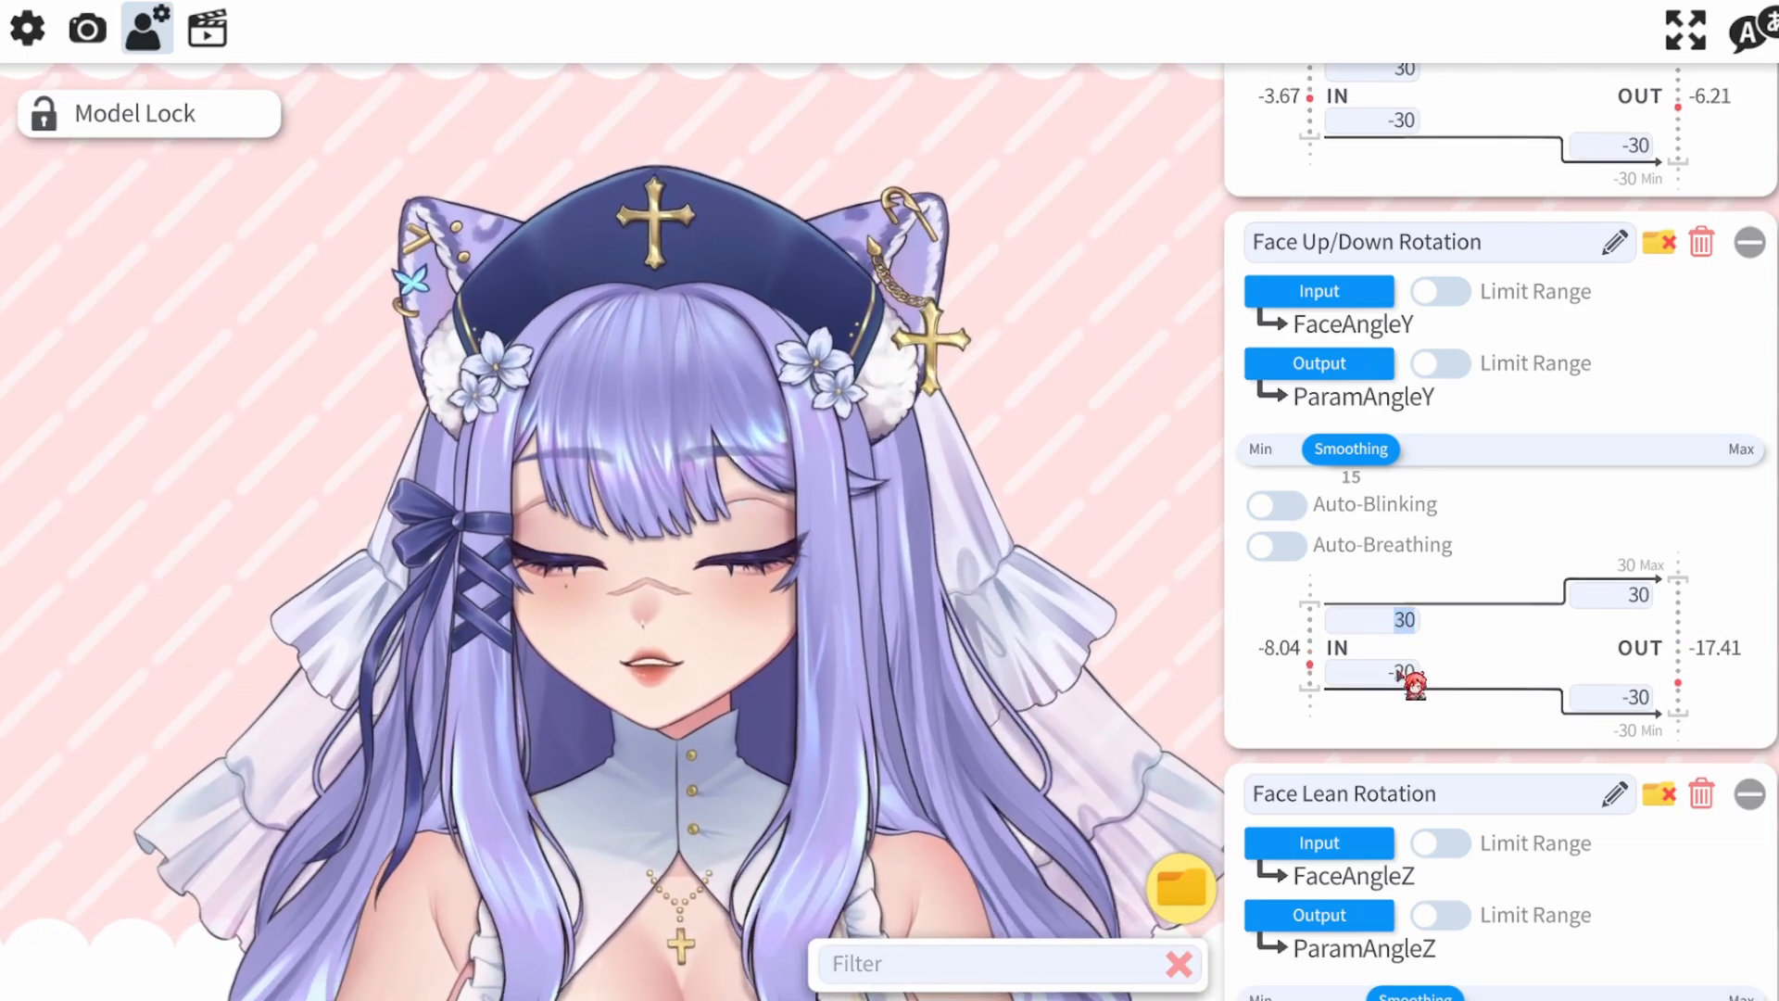
{"action": "type", "text": "25"}
{"action": "key", "text": "Return"}
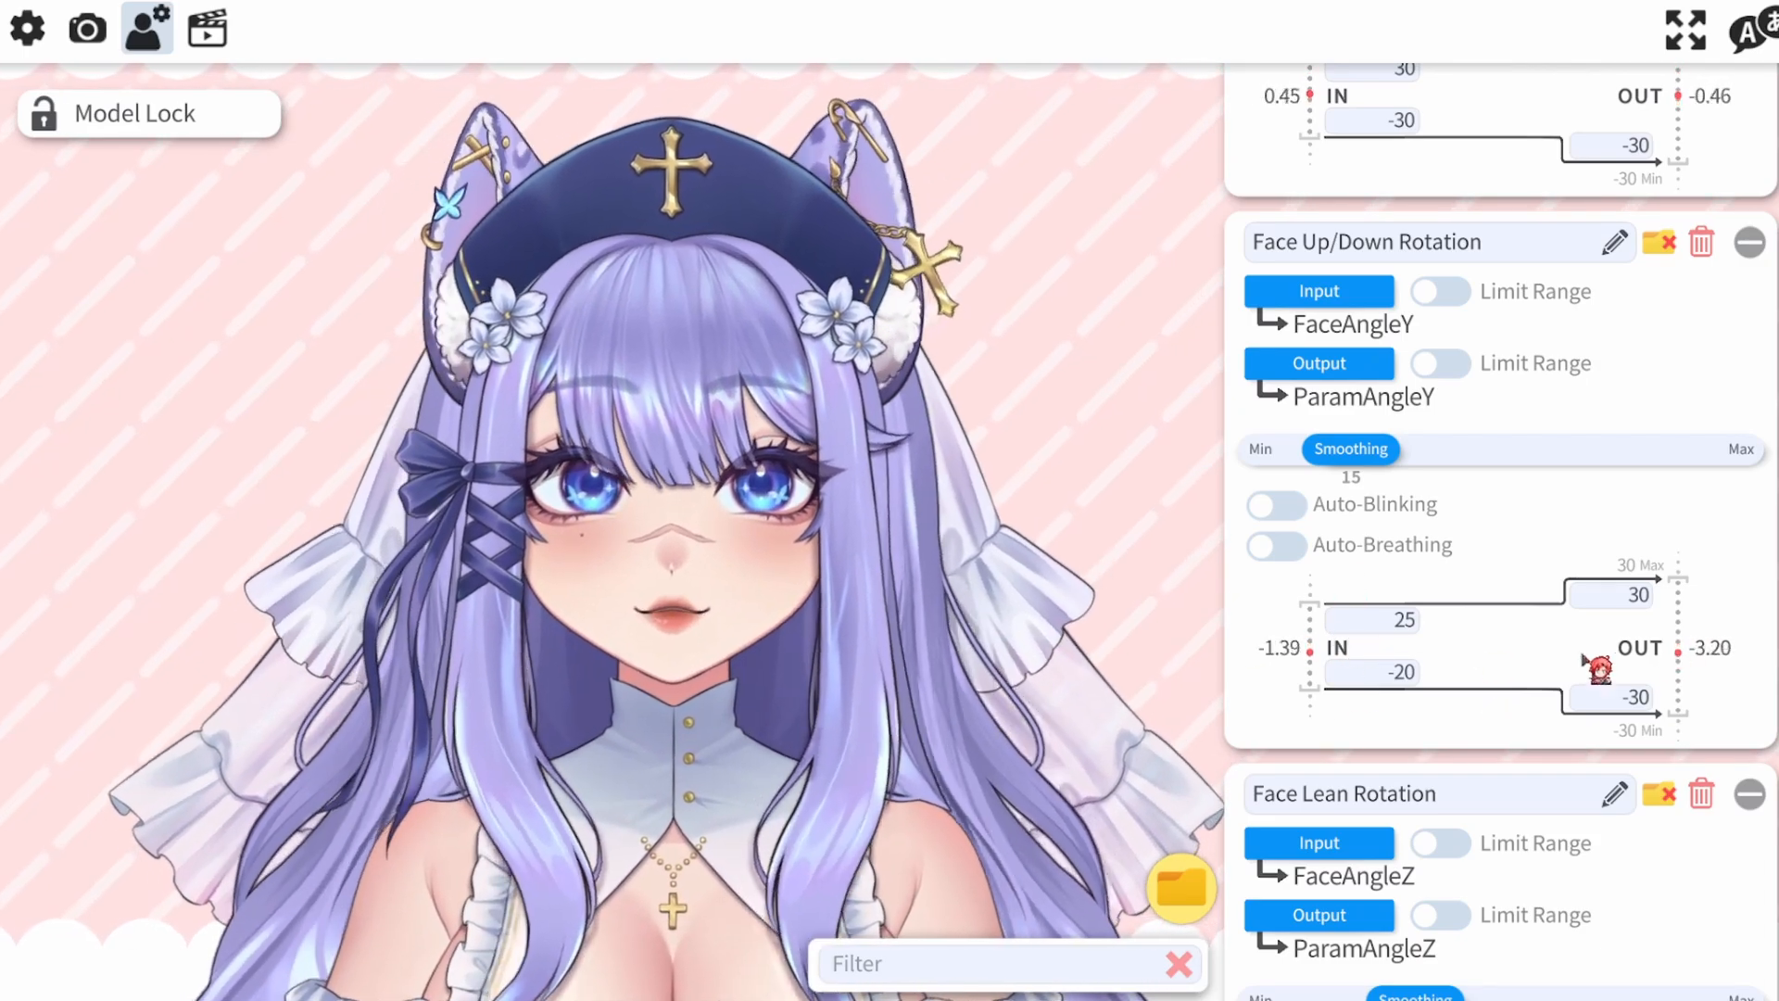
Set the Face Left/Right Rotation input range to an upper value of 25 and a lower value of -25
{"action": "scroll", "coordinate": [1501, 556], "scroll_direction": "up", "scroll_amount": 5}
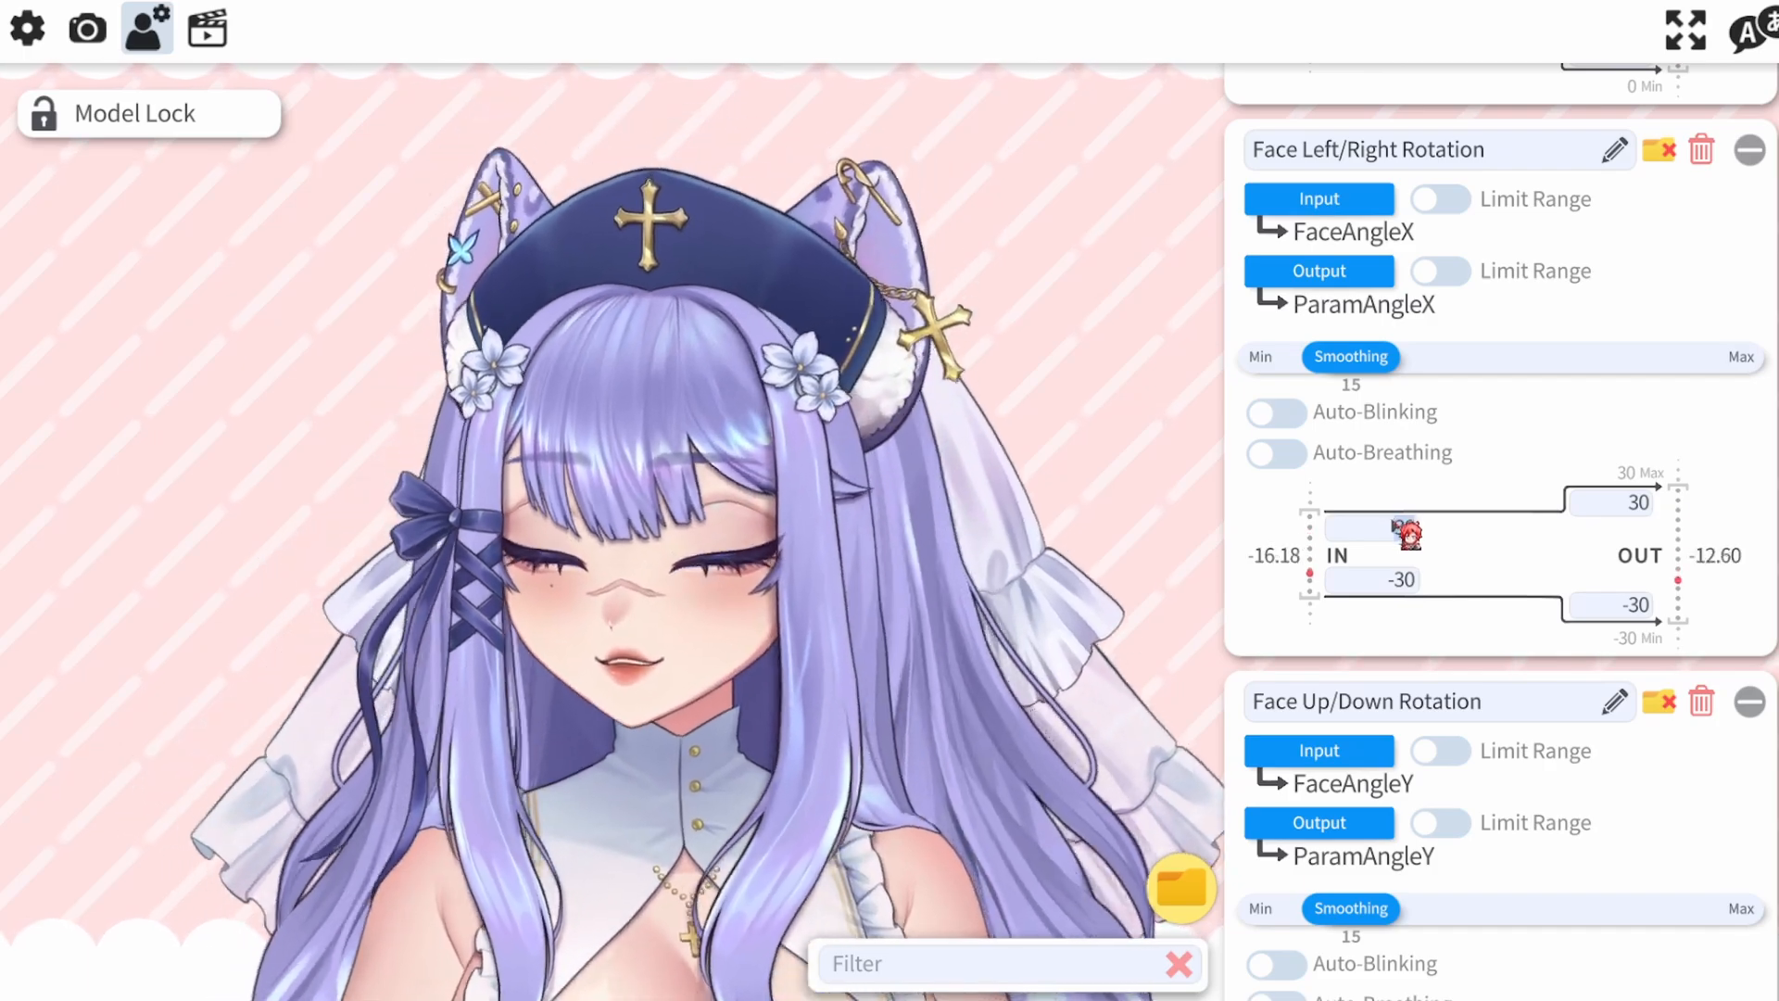
{"action": "left_click", "coordinate": [1396, 528]}
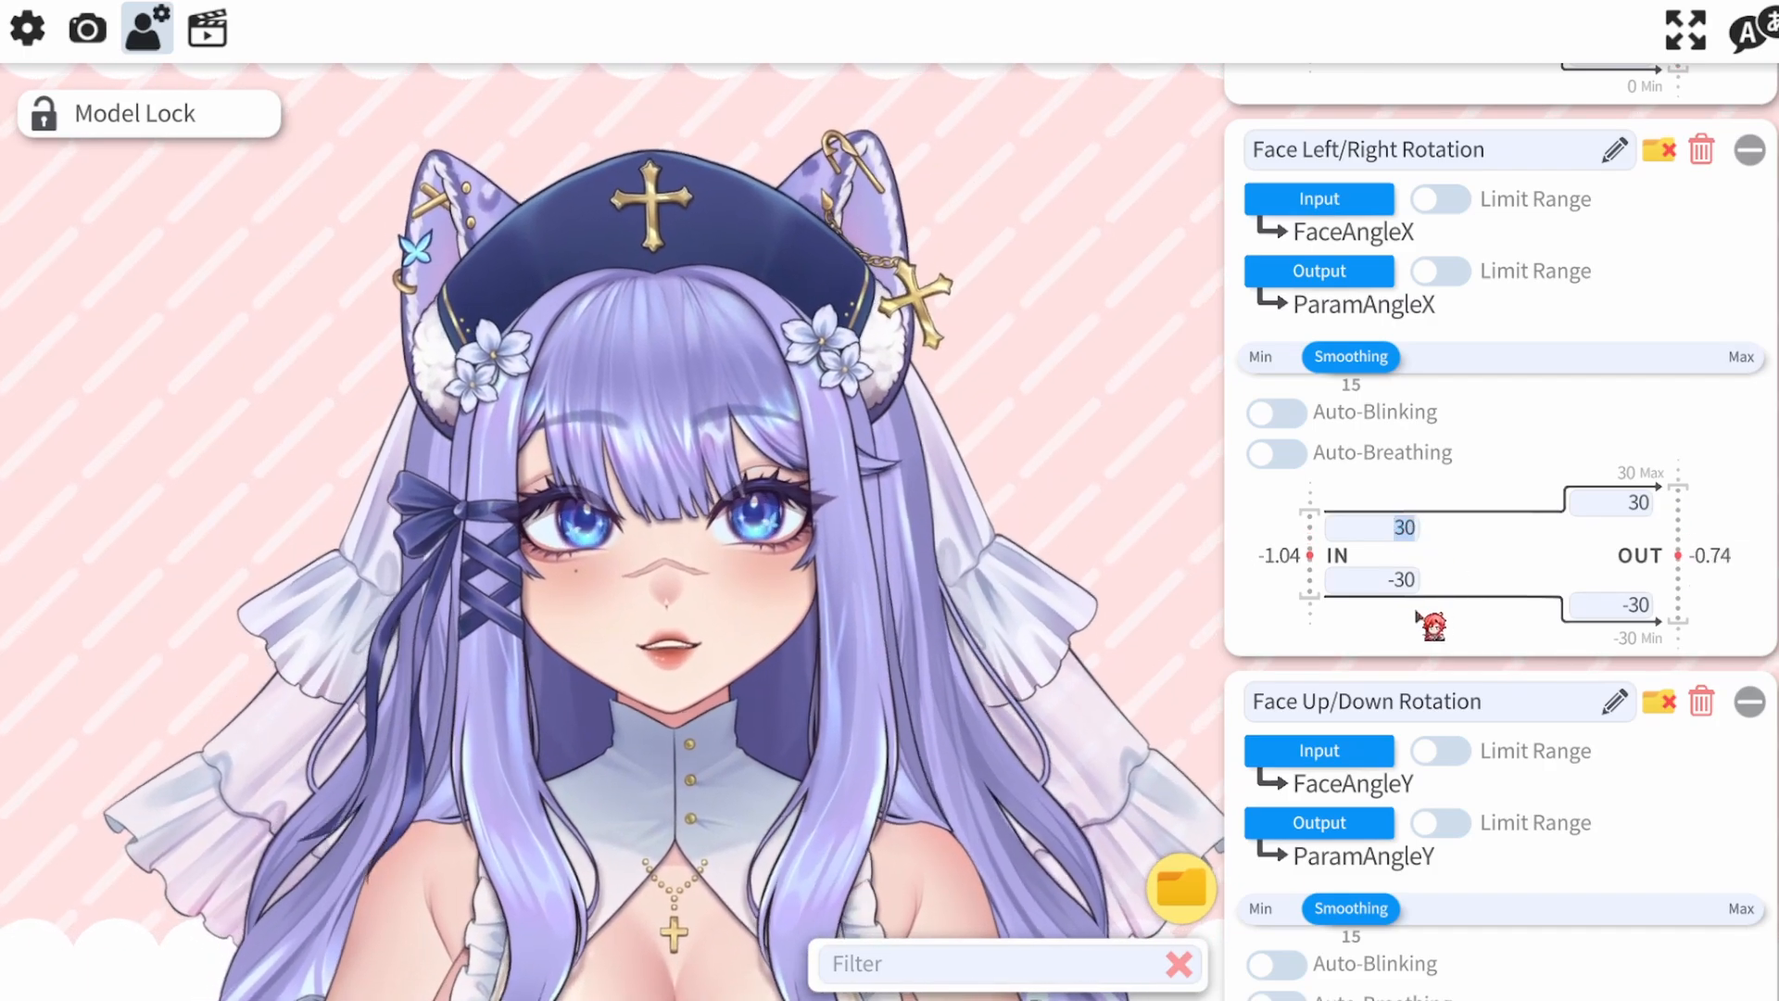
{"action": "type", "text": "25"}
{"action": "left_click", "coordinate": [1402, 581]}
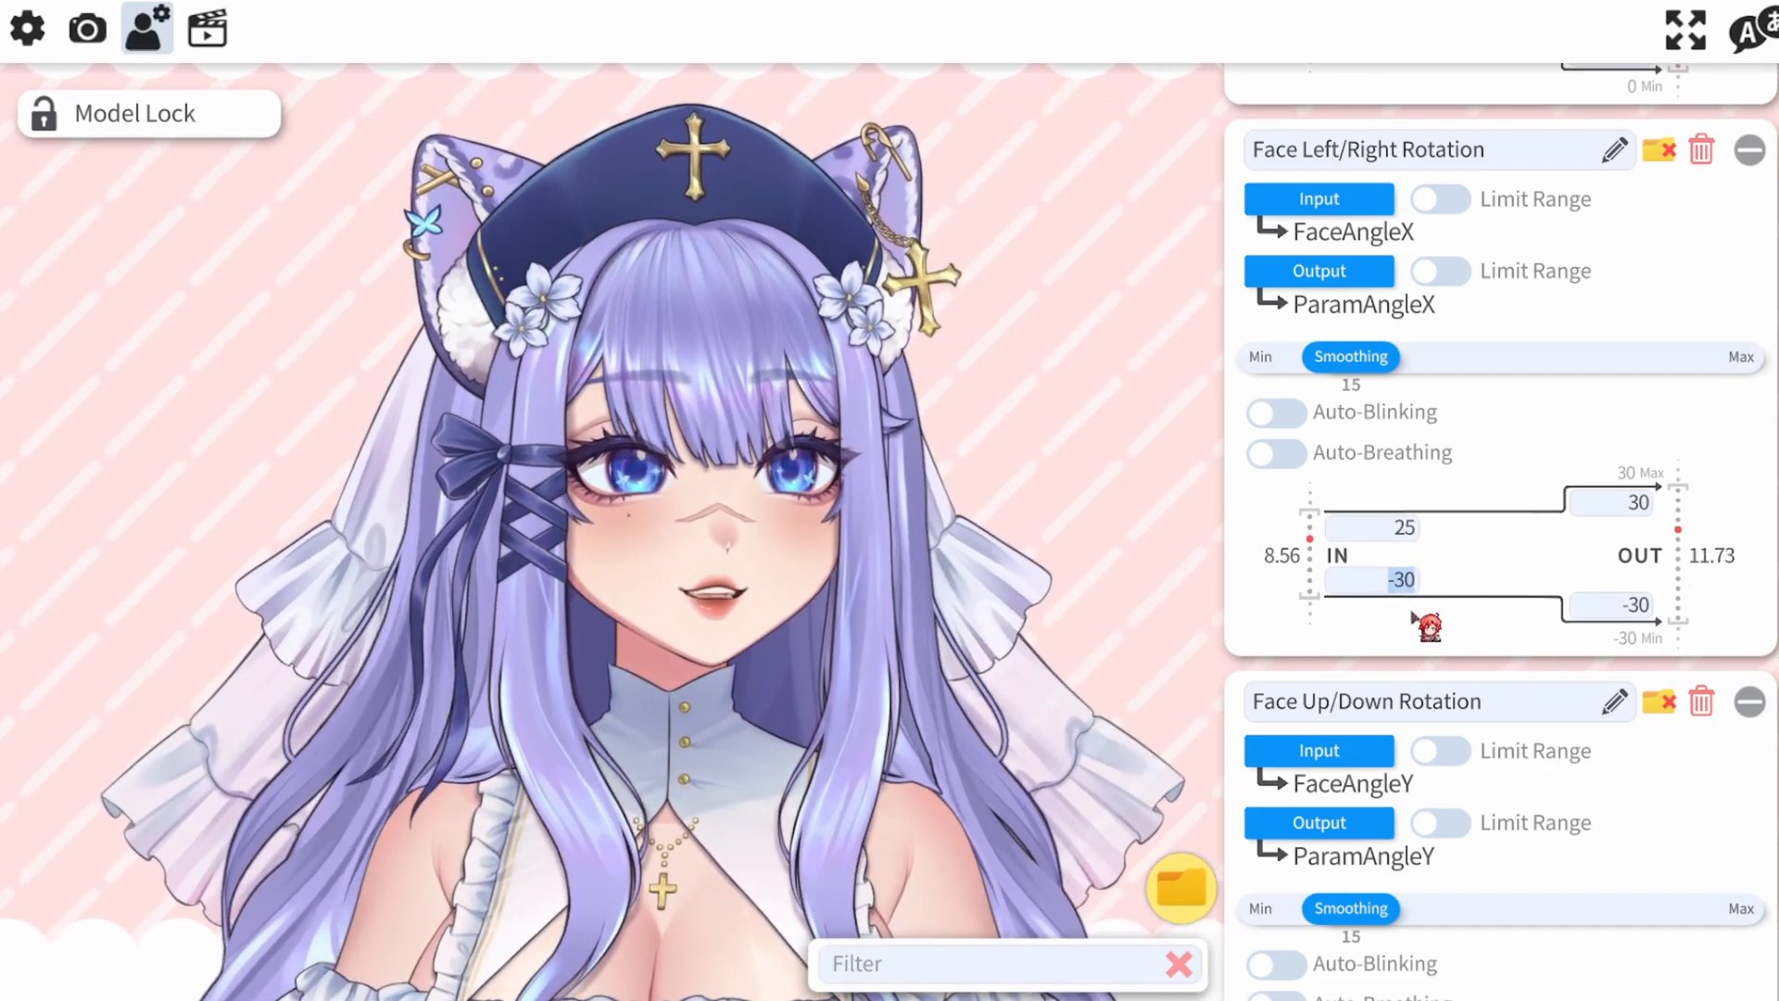
{"action": "type", "text": "-25"}
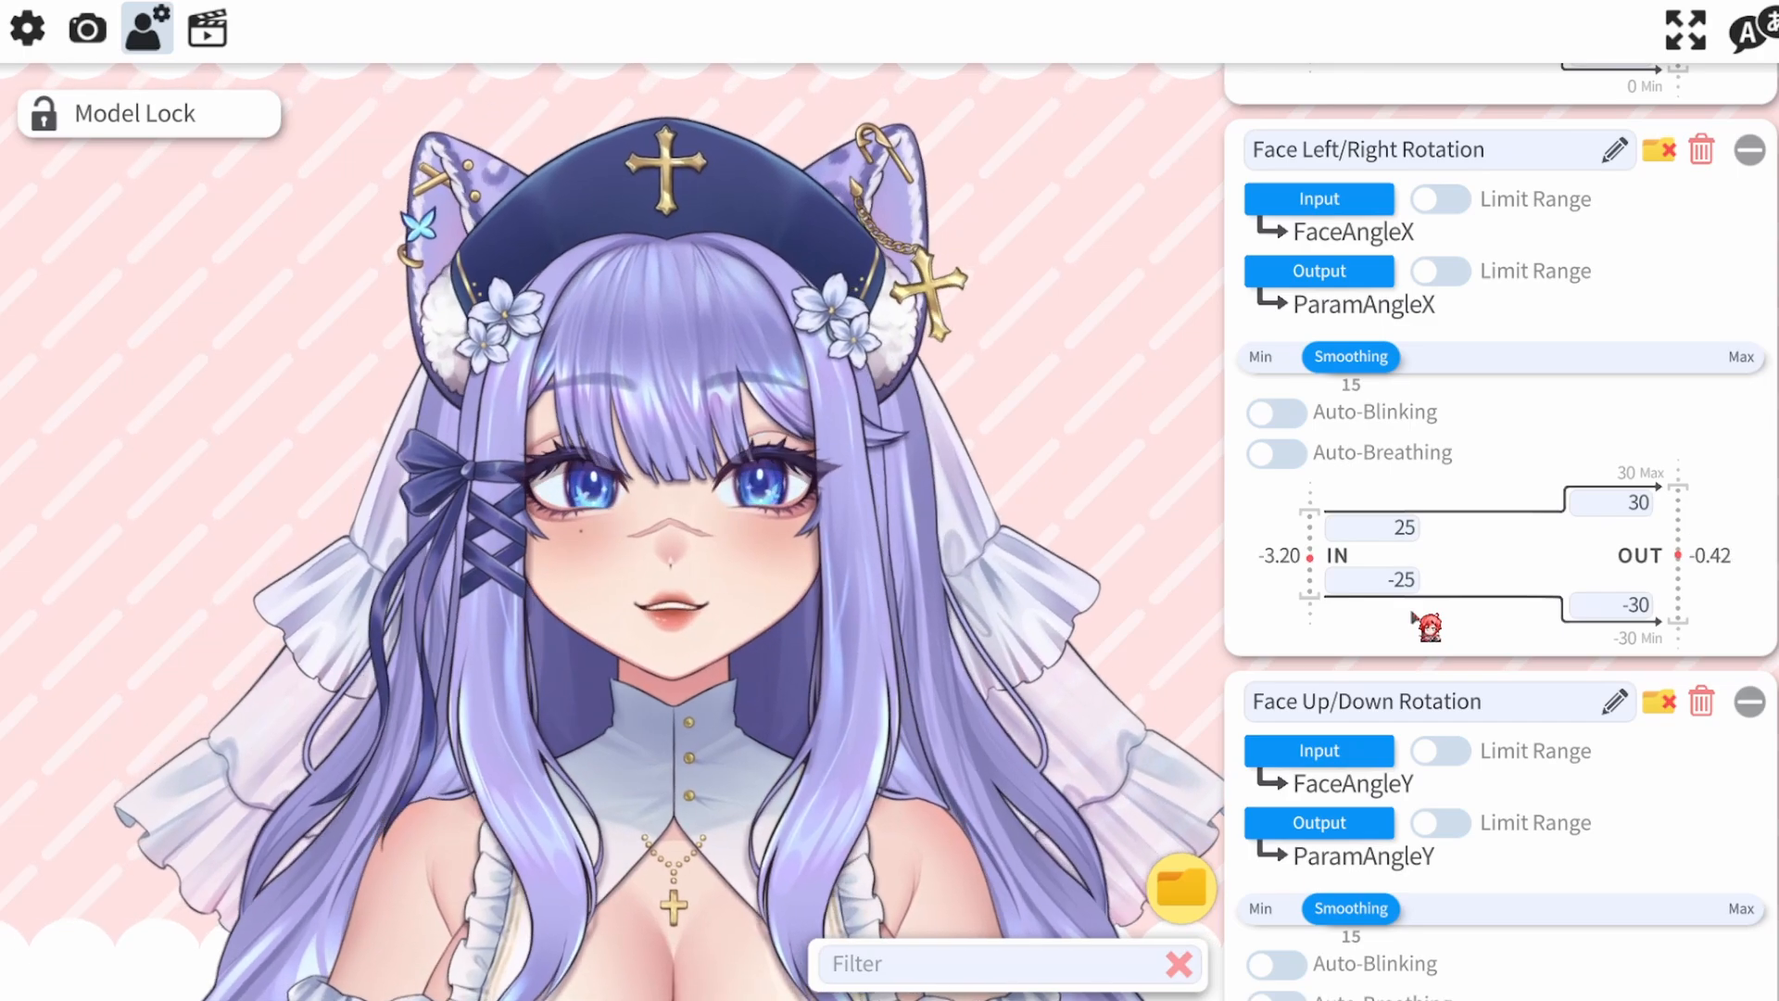
Review the Face Lean and Body Rotation ranges, then the model's general options, Movement Config and Physics Settings
{"action": "scroll", "coordinate": [1502, 531], "scroll_direction": "down", "scroll_amount": 2}
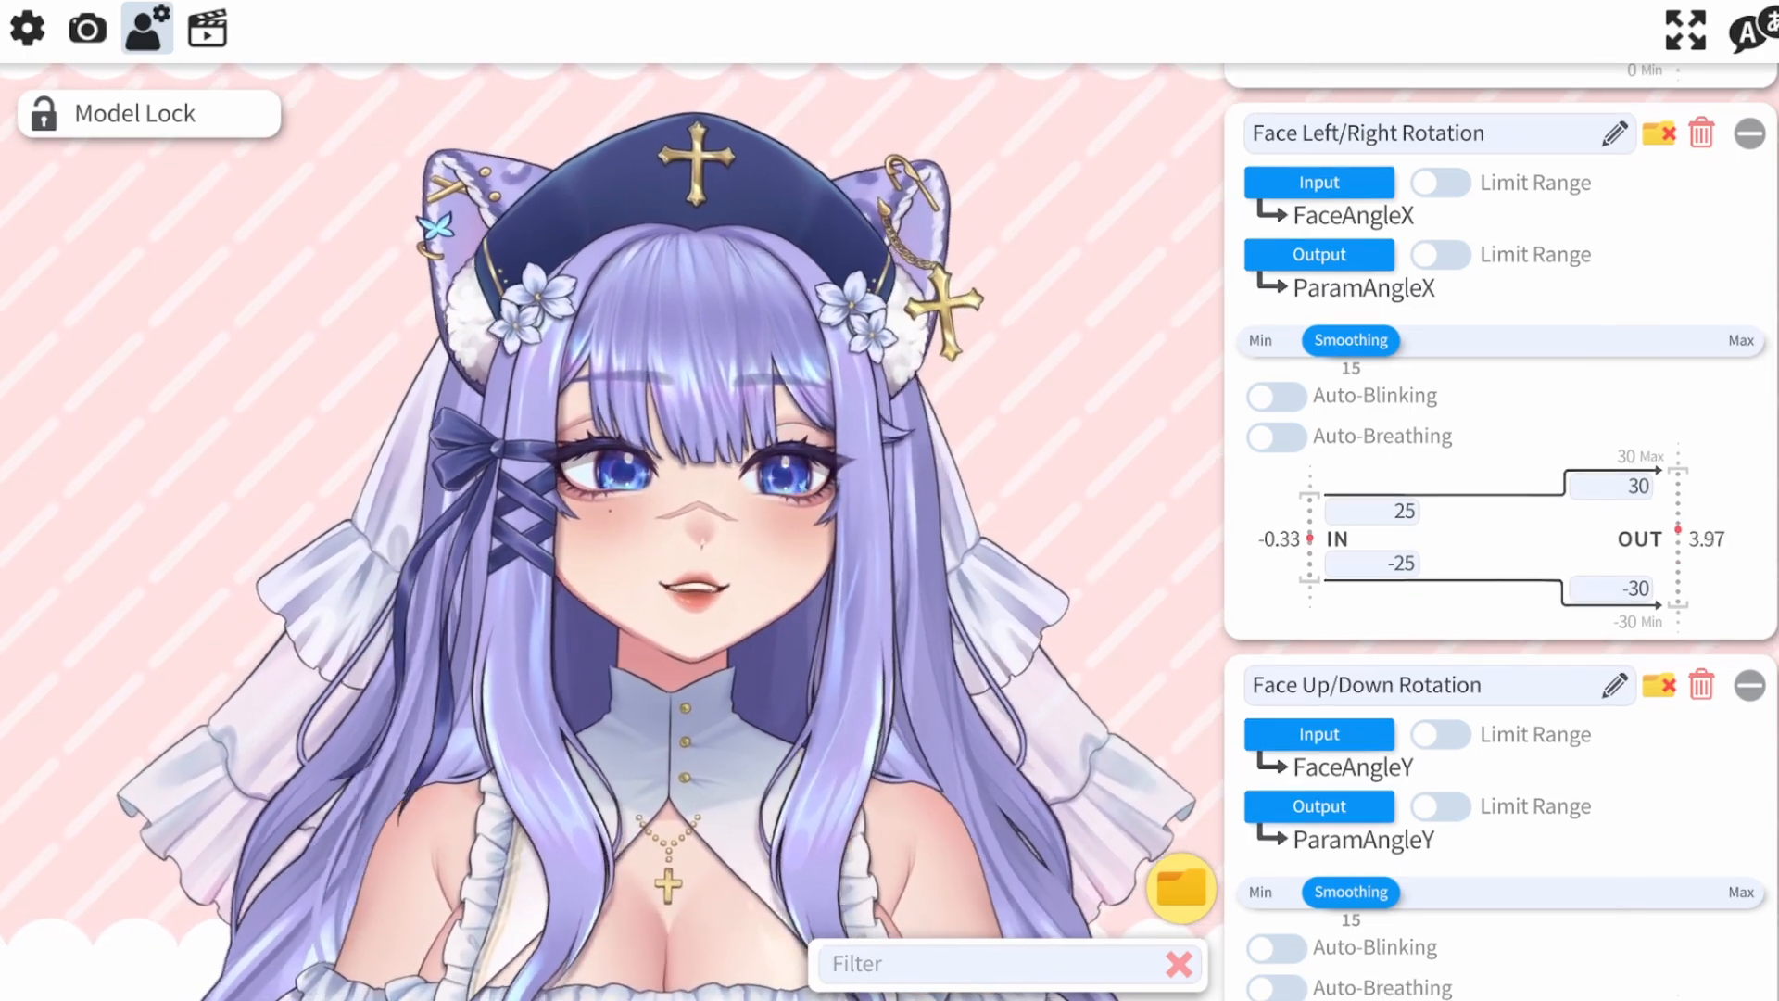
{"action": "scroll", "coordinate": [1502, 531], "scroll_direction": "down", "scroll_amount": 3}
{"action": "scroll", "coordinate": [1501, 531], "scroll_direction": "down", "scroll_amount": 7}
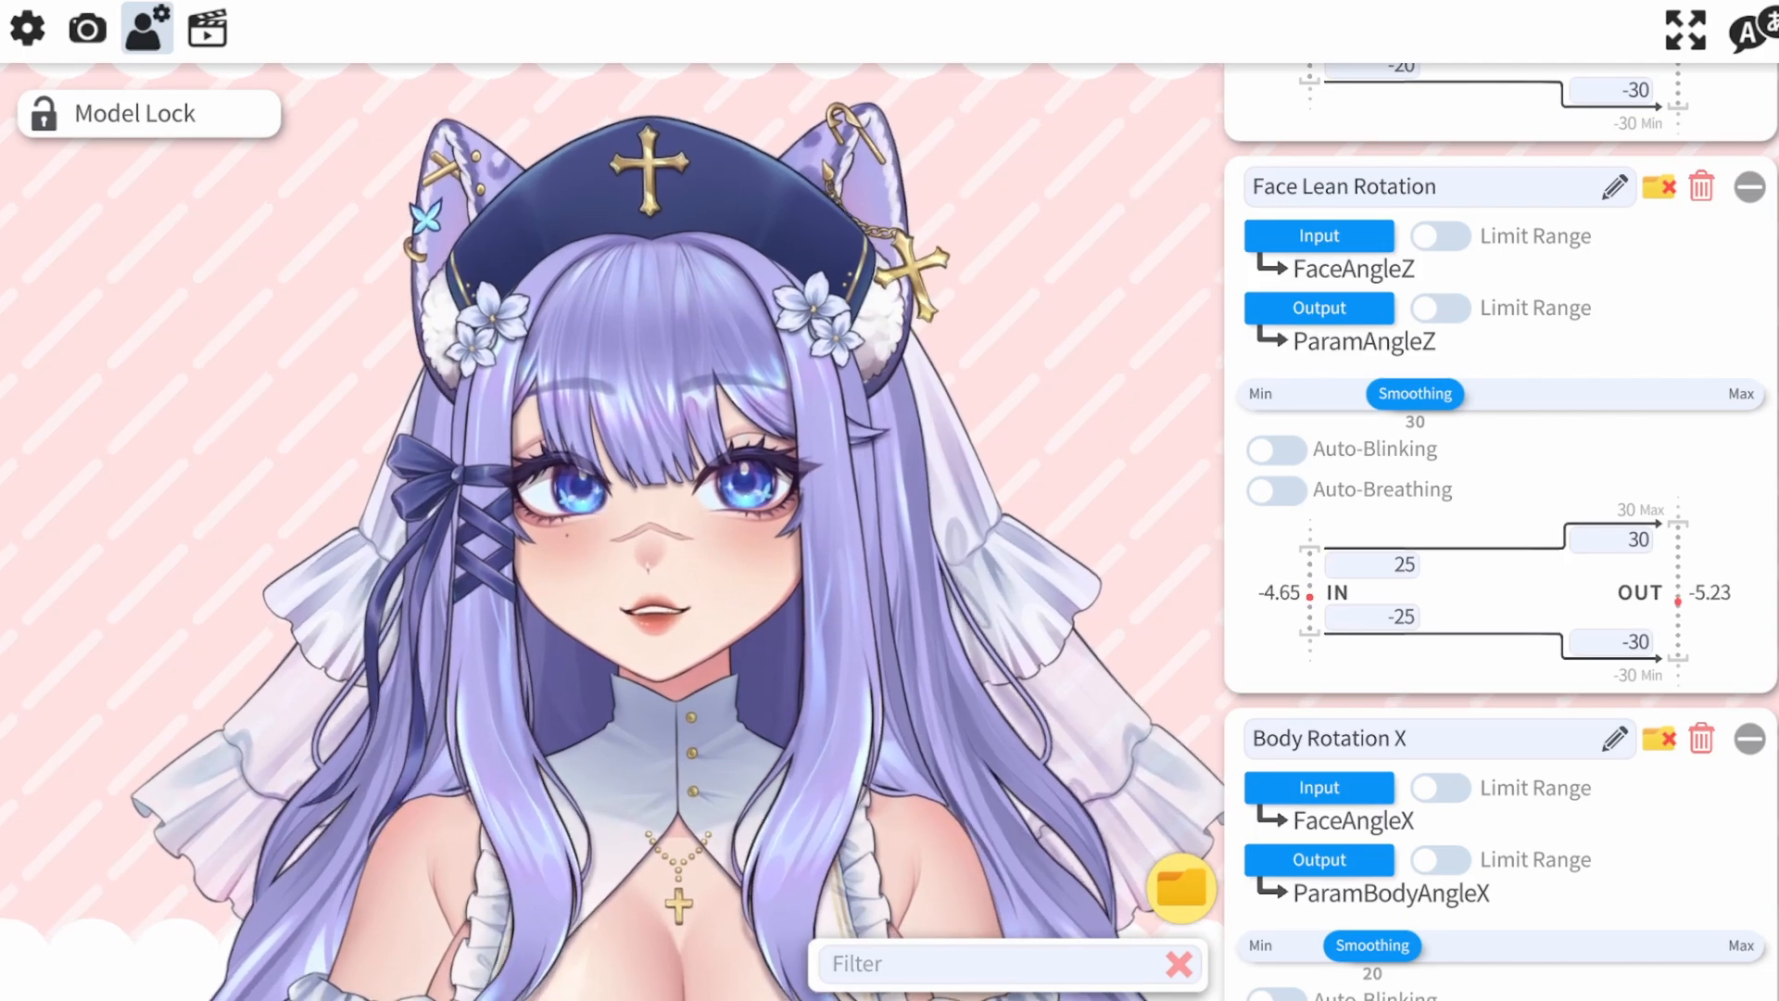
{"action": "scroll", "coordinate": [1502, 531], "scroll_direction": "down", "scroll_amount": 4}
{"action": "scroll", "coordinate": [1502, 531], "scroll_direction": "down", "scroll_amount": 7}
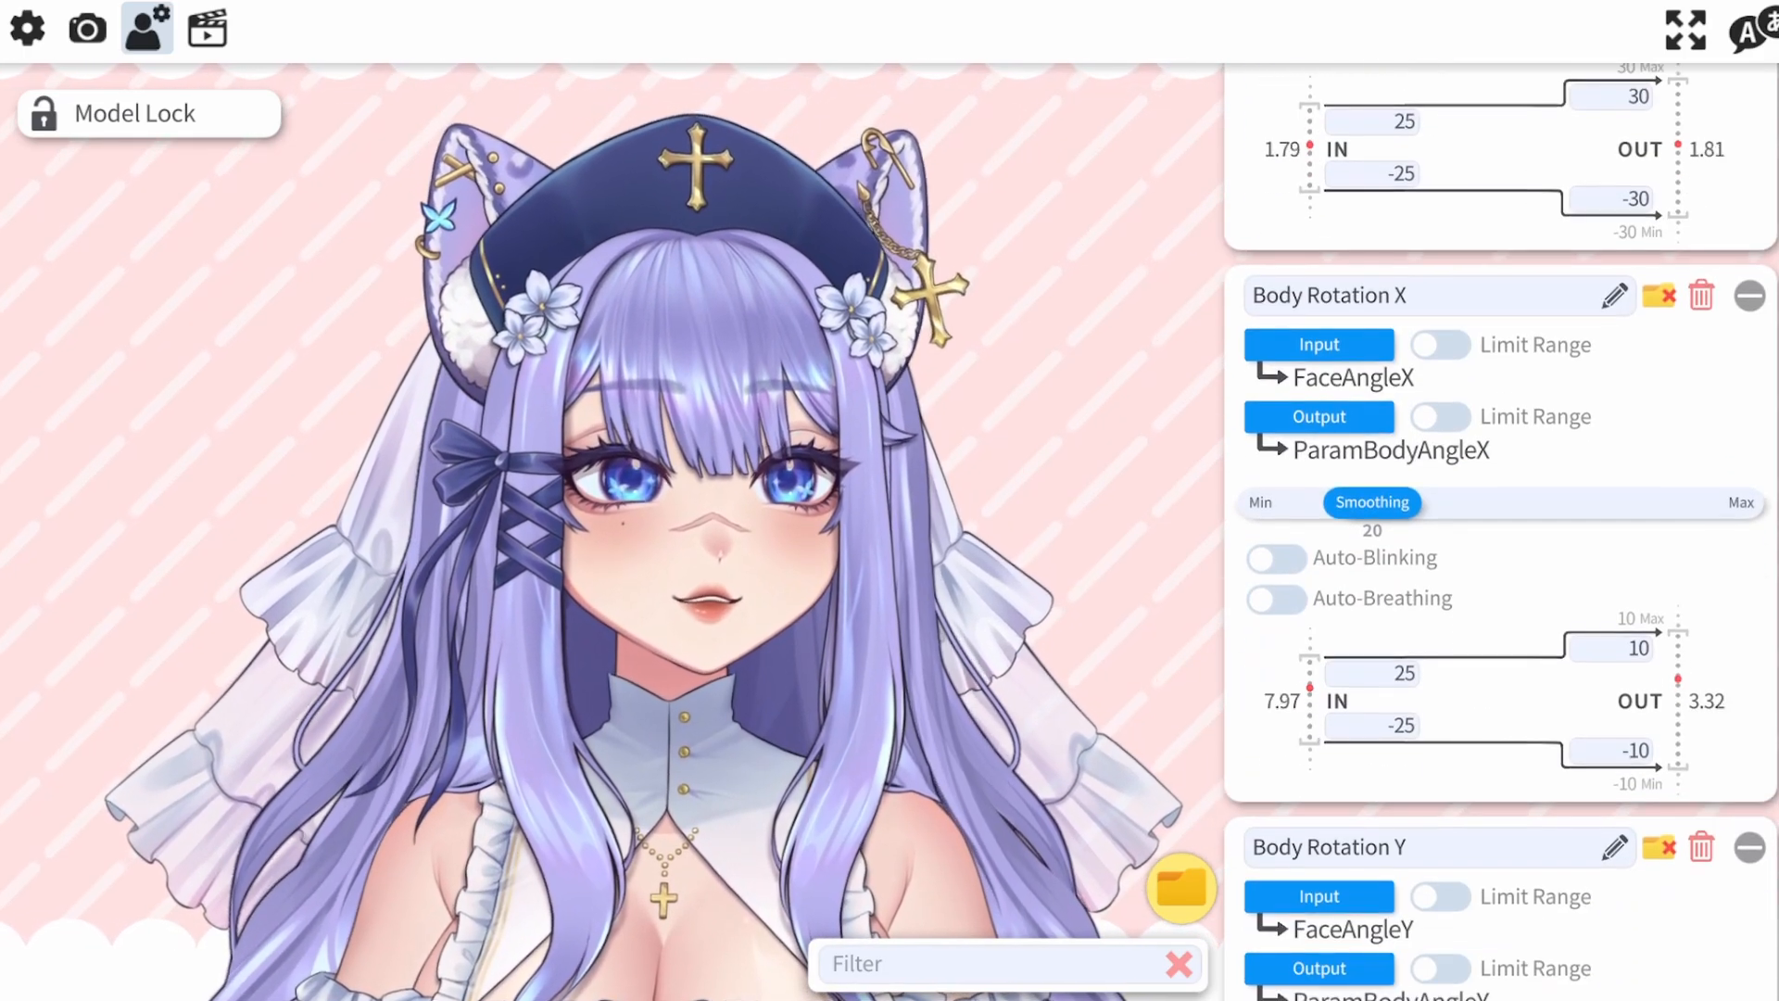
{"action": "scroll", "coordinate": [1502, 531], "scroll_direction": "down", "scroll_amount": 5}
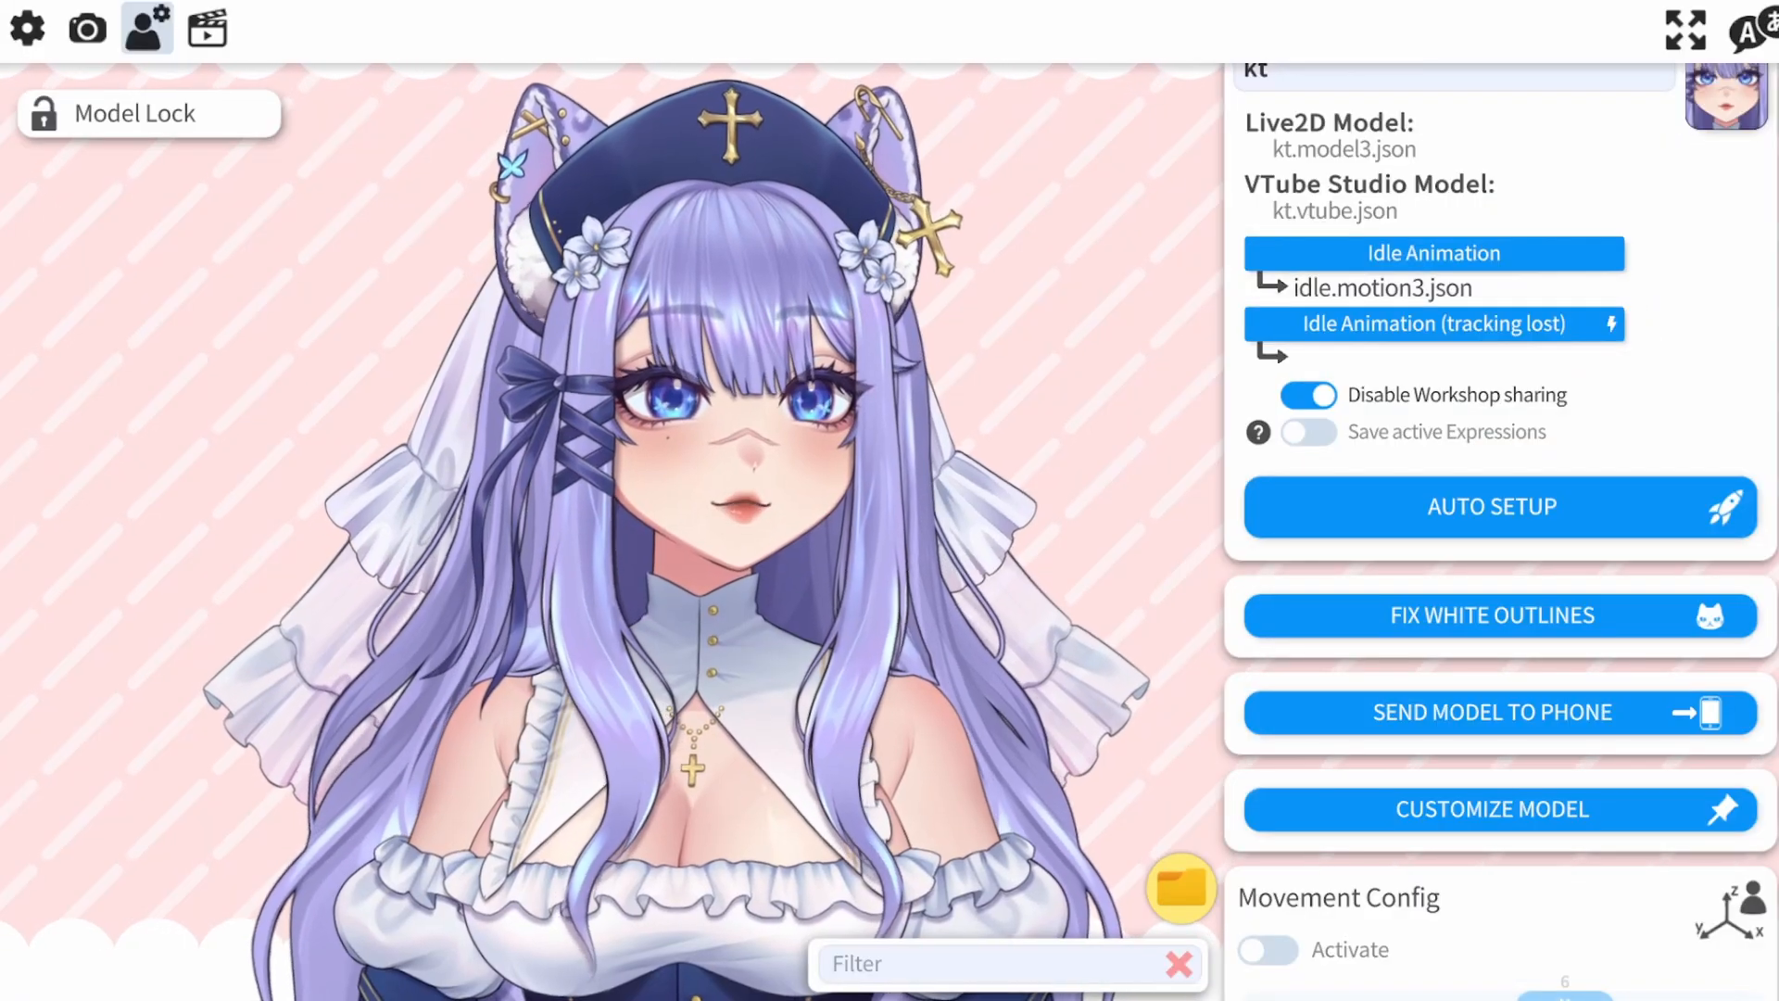
{"action": "scroll", "coordinate": [1660, 278], "scroll_direction": "up", "scroll_amount": 1}
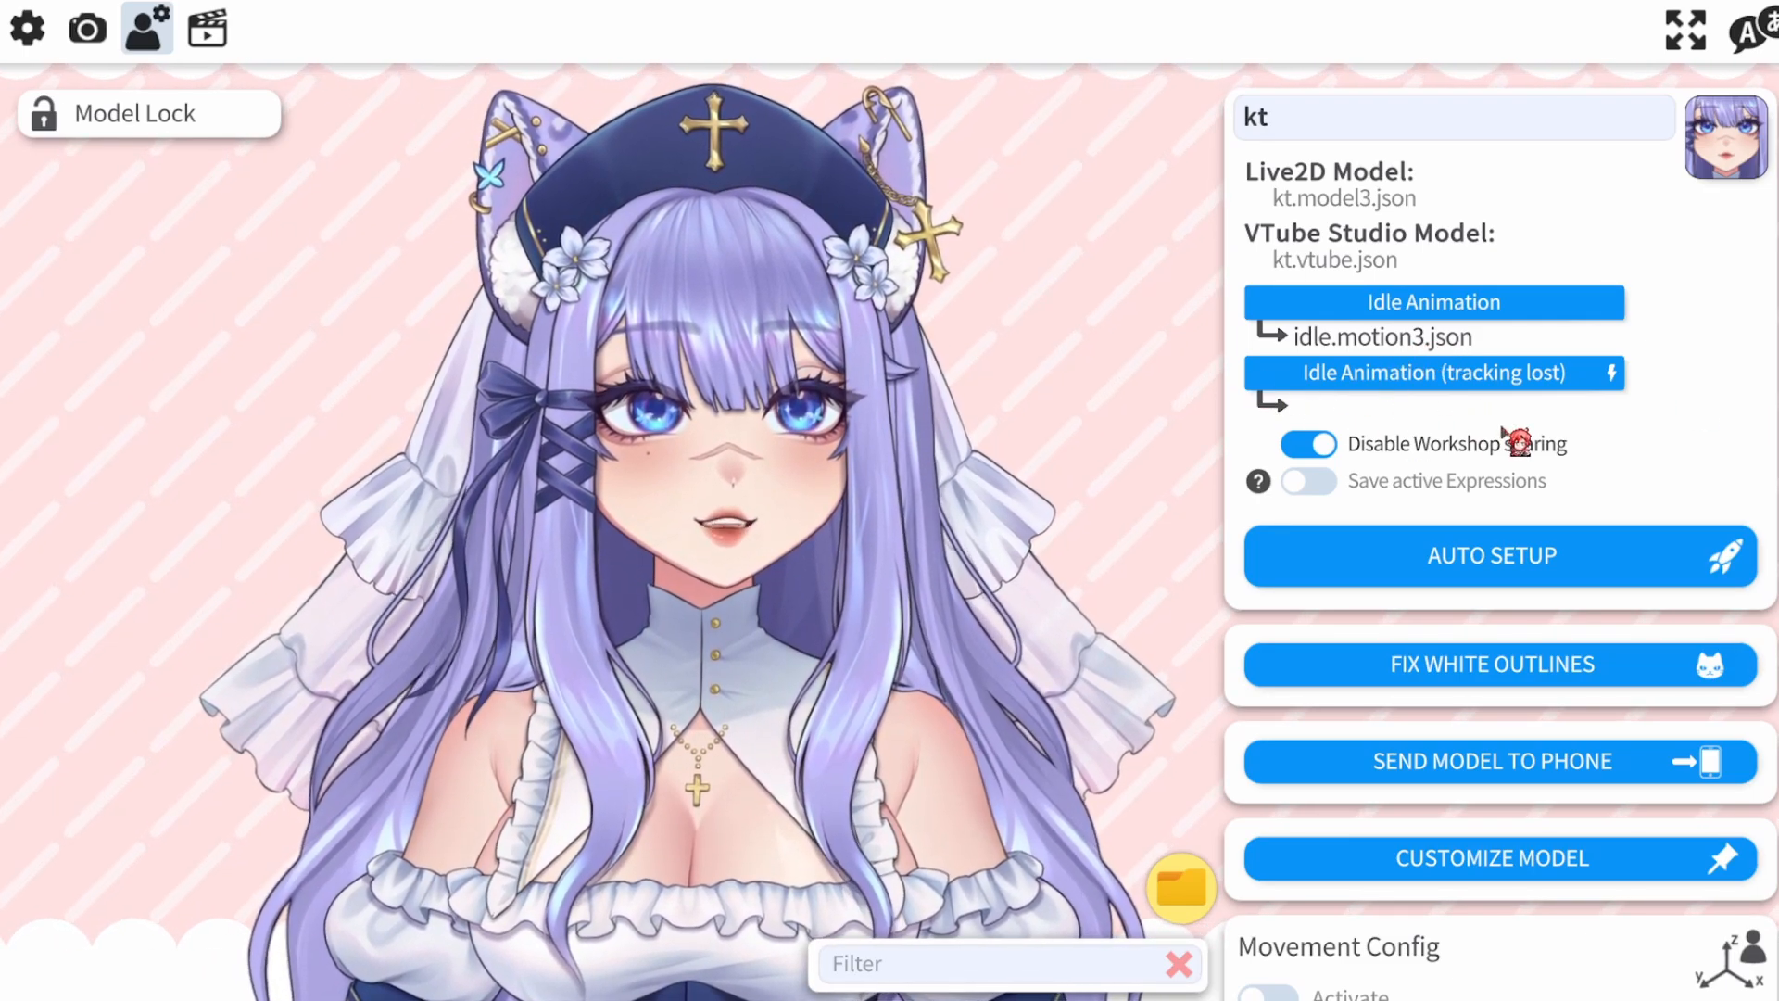
{"action": "scroll", "coordinate": [1716, 473], "scroll_direction": "down", "scroll_amount": 2}
{"action": "scroll", "coordinate": [1711, 482], "scroll_direction": "down", "scroll_amount": 3}
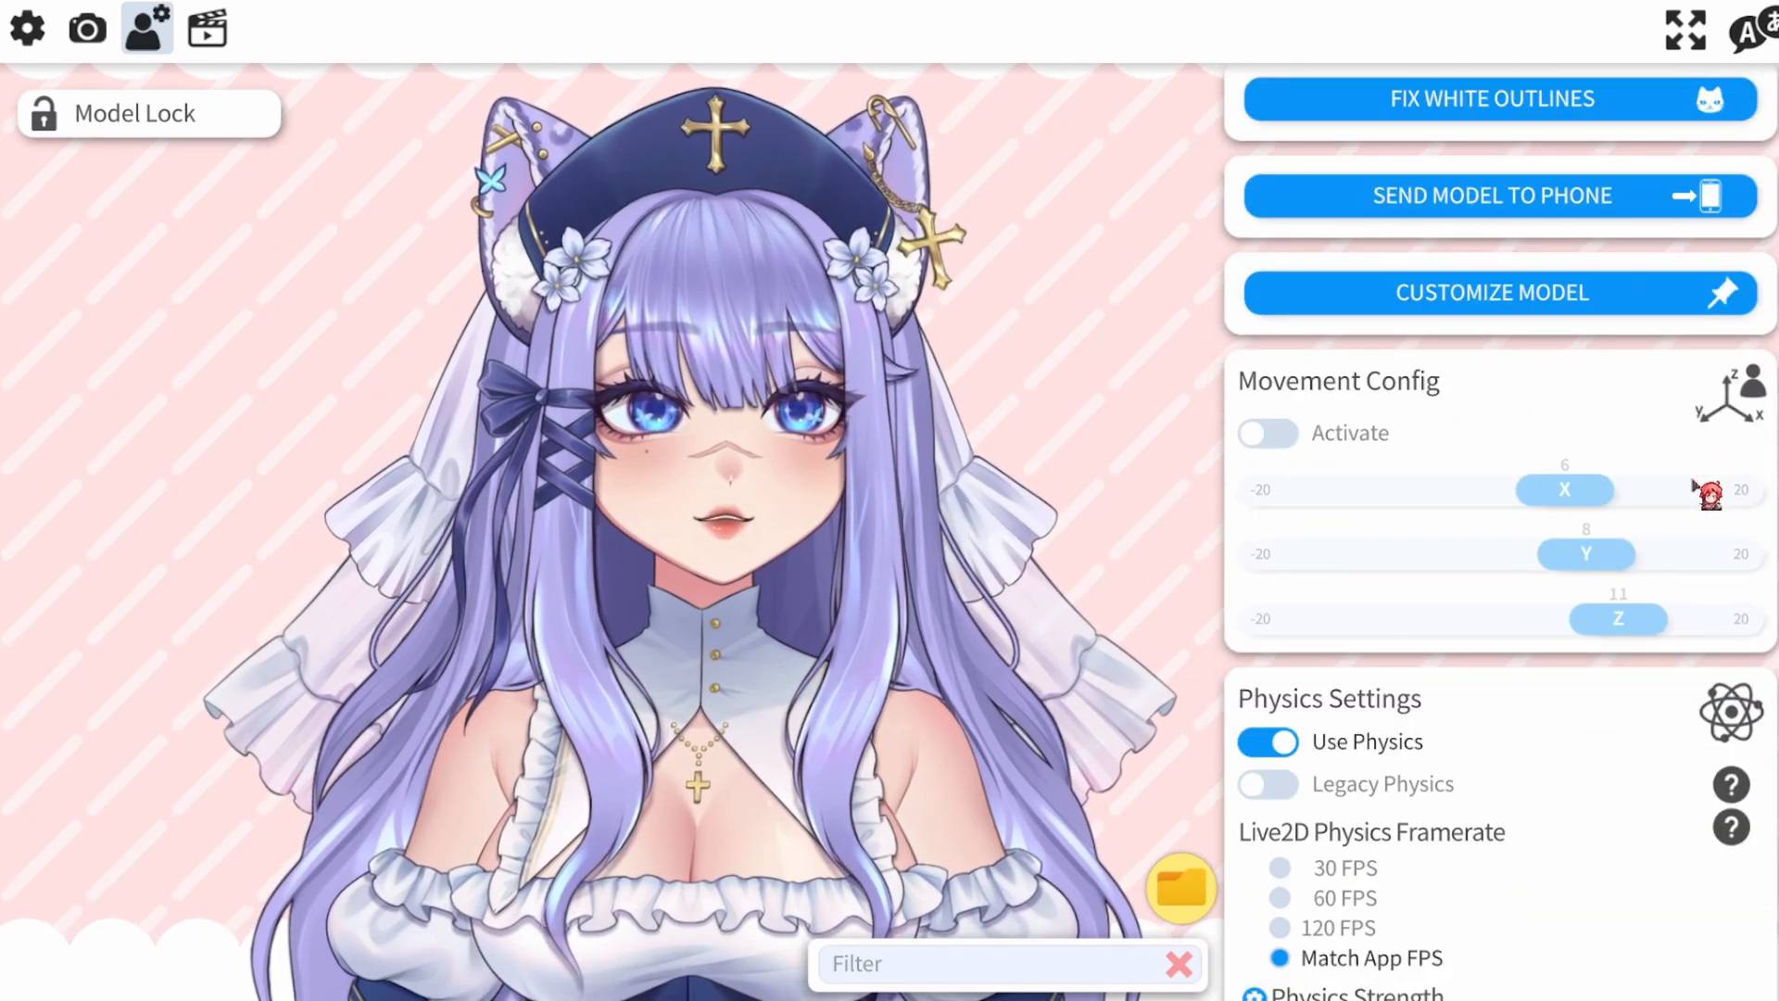
{"action": "scroll", "coordinate": [1705, 491], "scroll_direction": "up", "scroll_amount": 1}
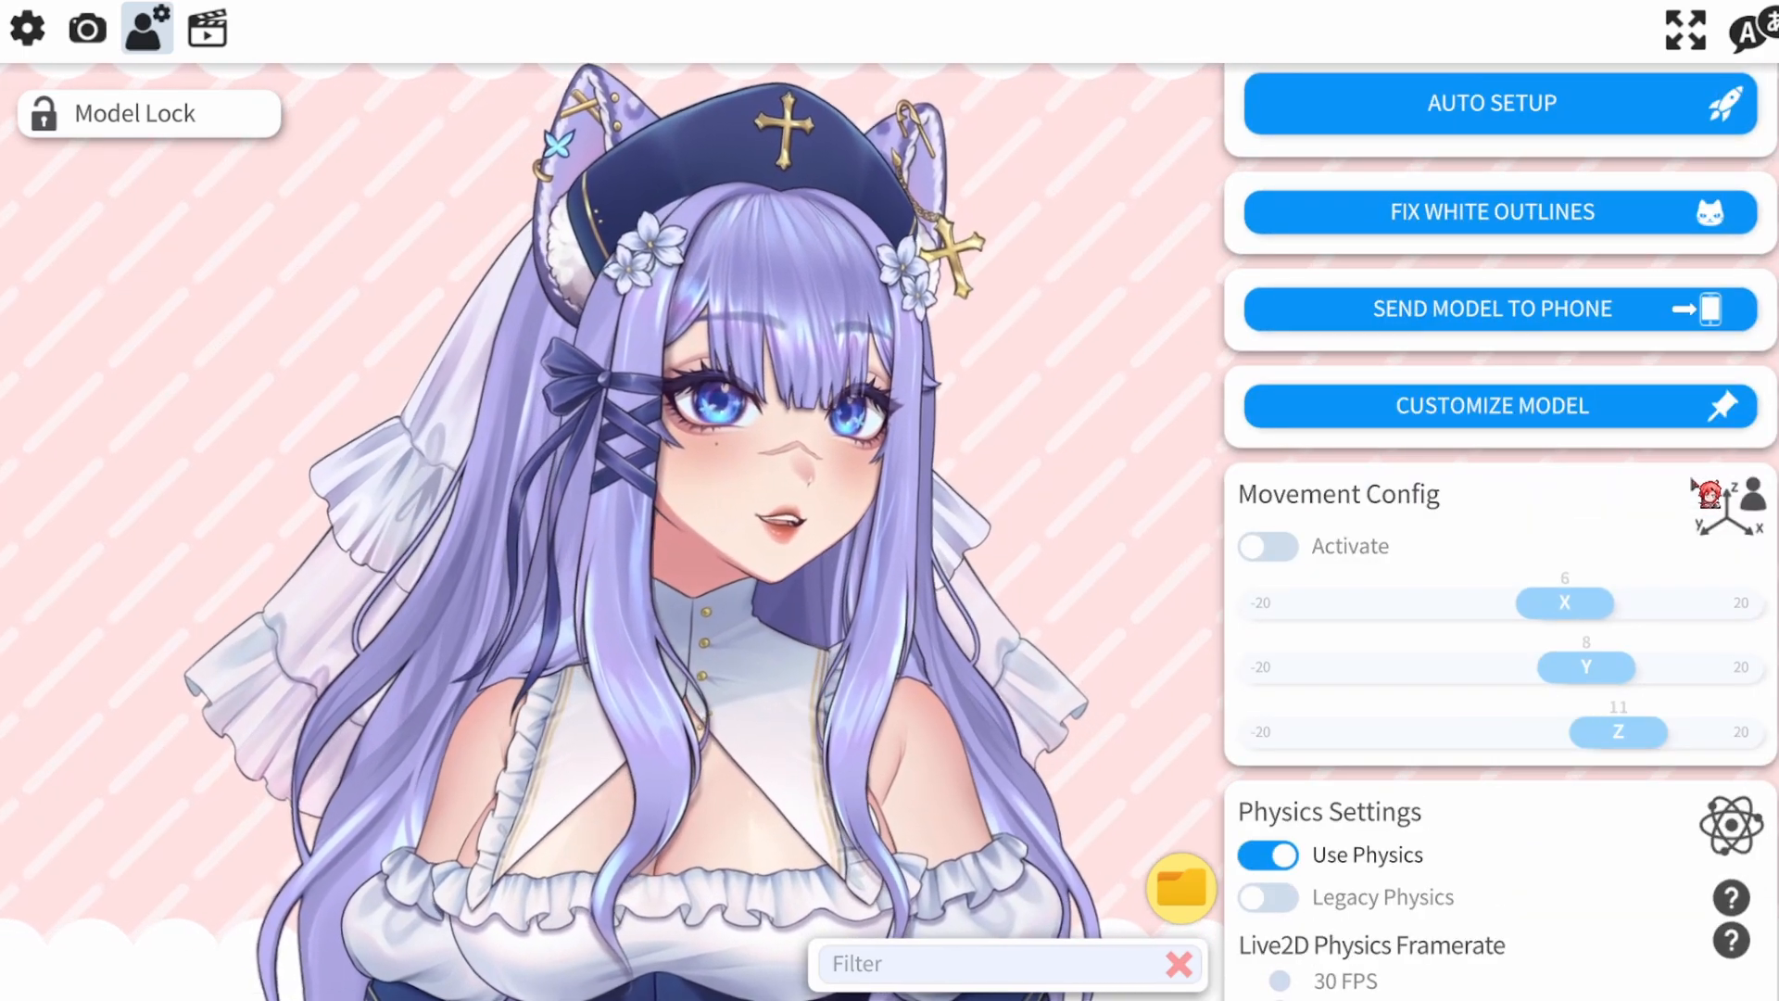
{"action": "scroll", "coordinate": [1708, 494], "scroll_direction": "down", "scroll_amount": 1}
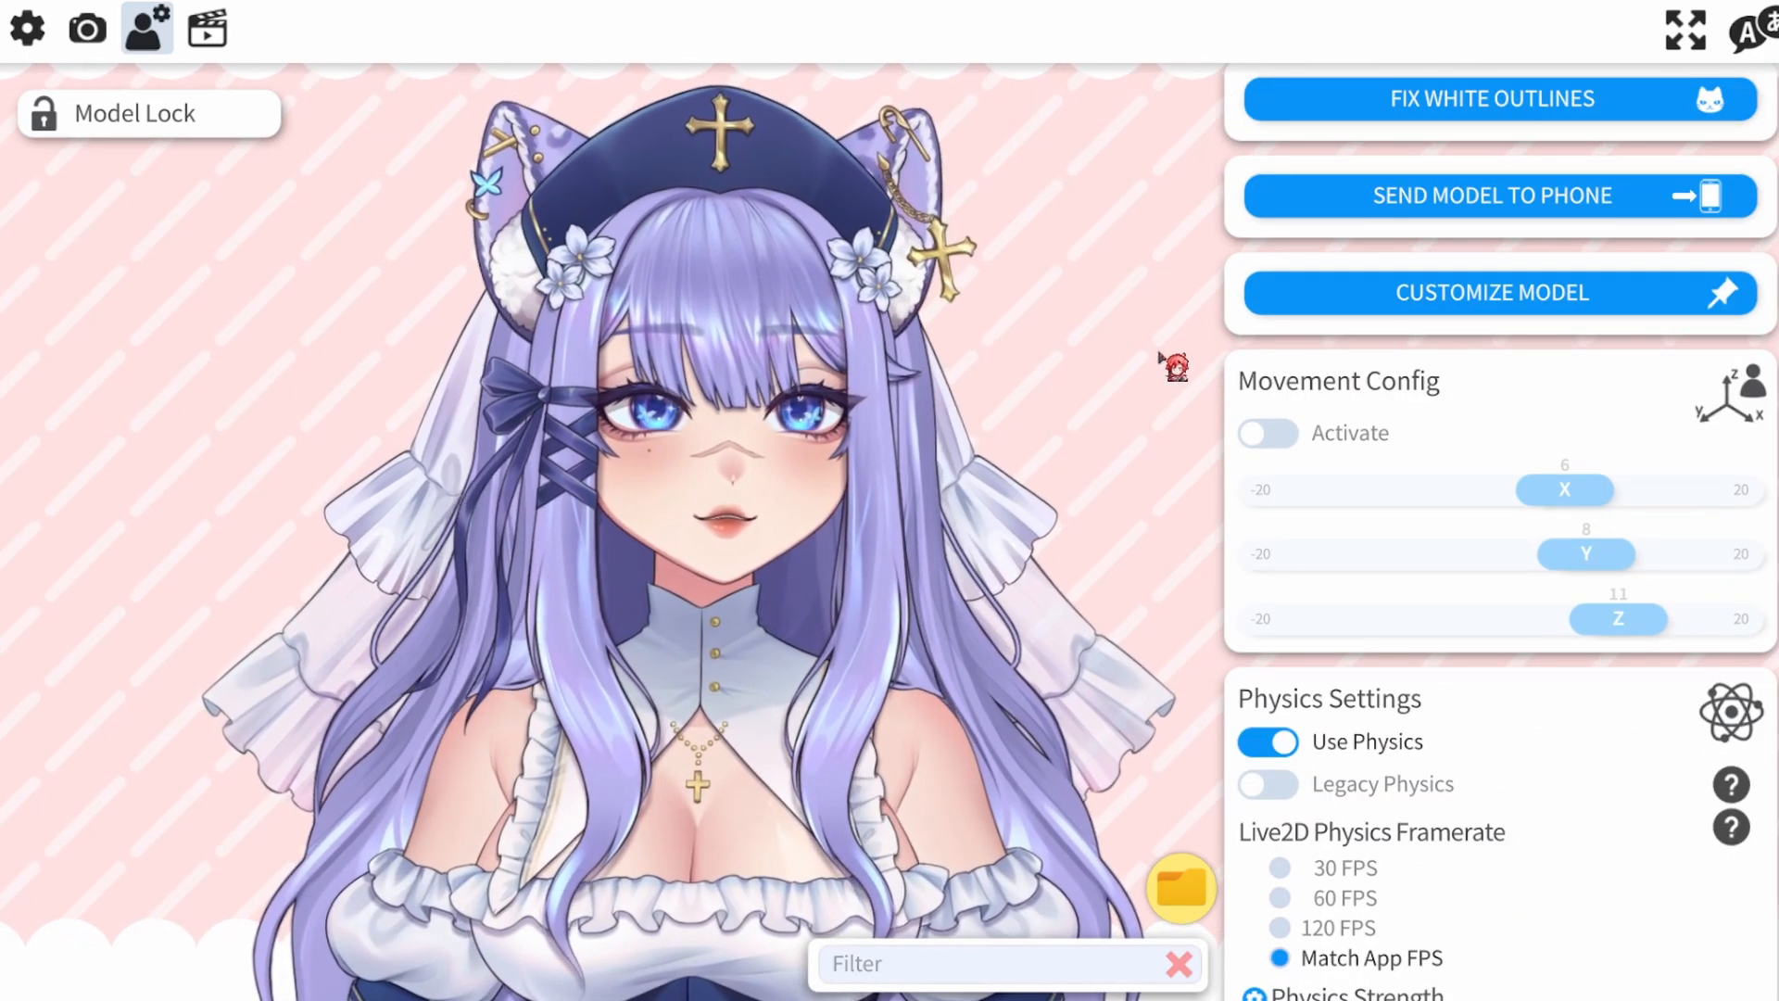
Try out the avatar's Movement Config by activating it, and deactivate it again
{"action": "left_click", "coordinate": [1258, 446]}
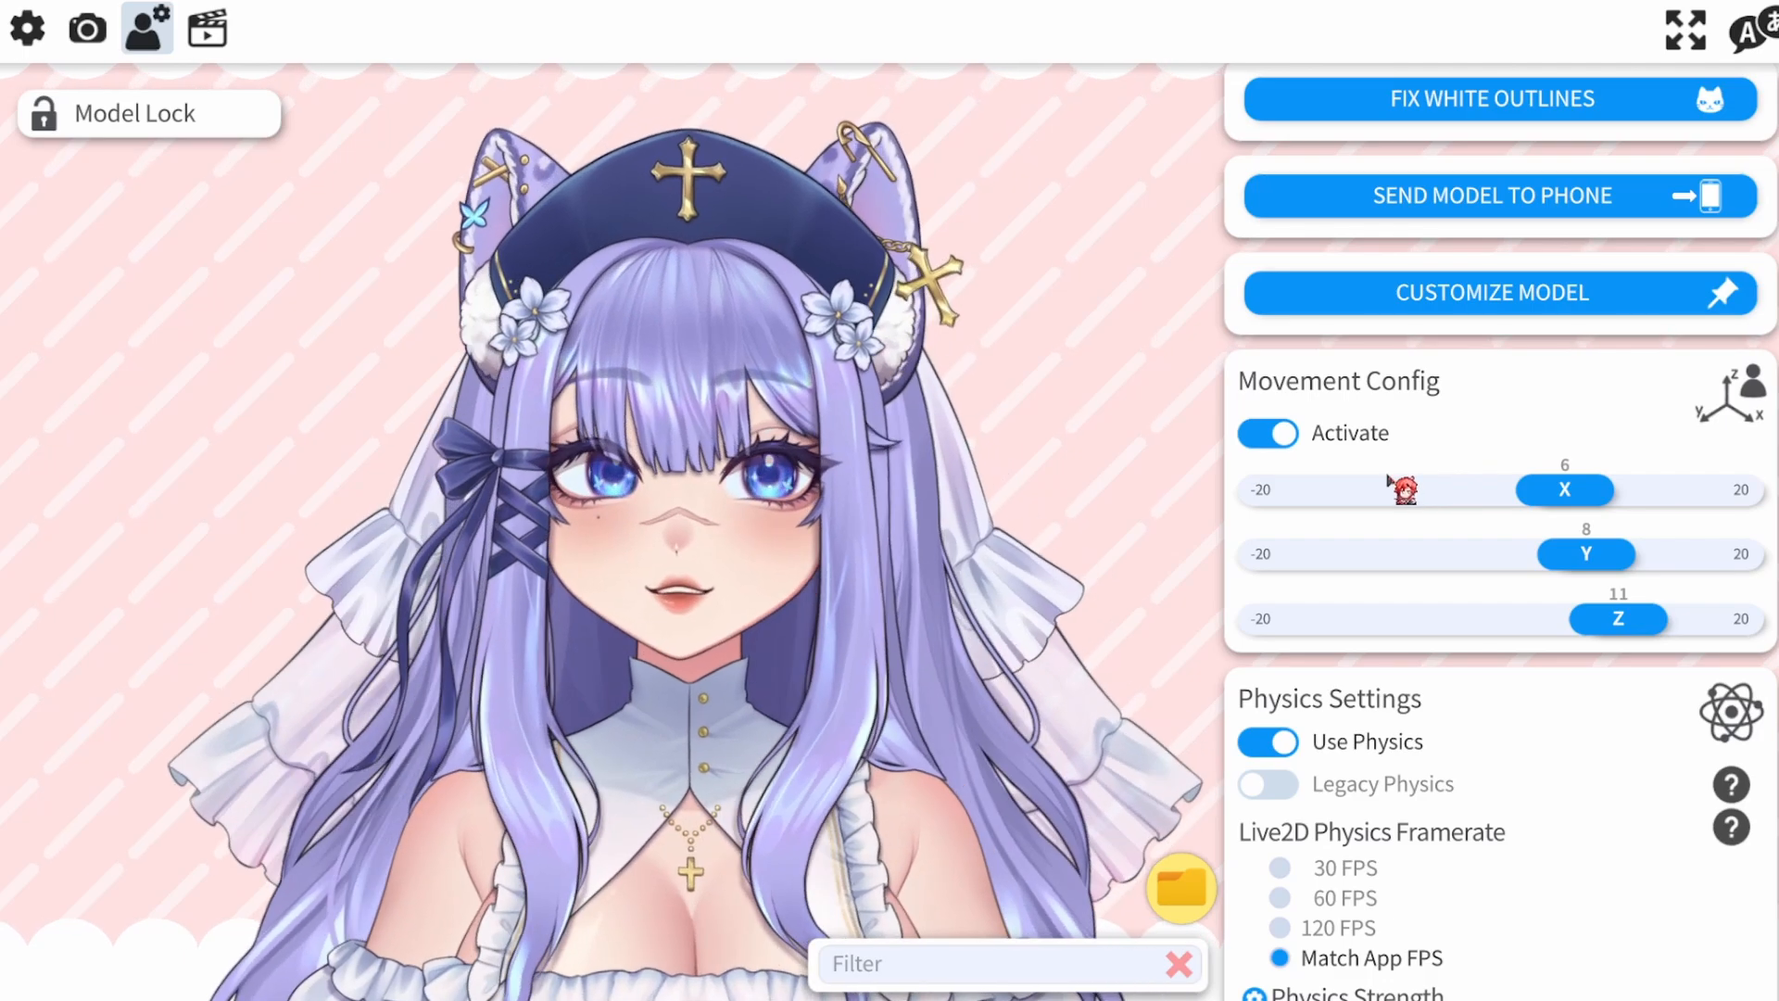
{"action": "left_click", "coordinate": [1283, 434]}
Try the model's Wind Strength at 100 and return it to 0
{"action": "scroll", "coordinate": [1510, 413], "scroll_direction": "down", "scroll_amount": 5}
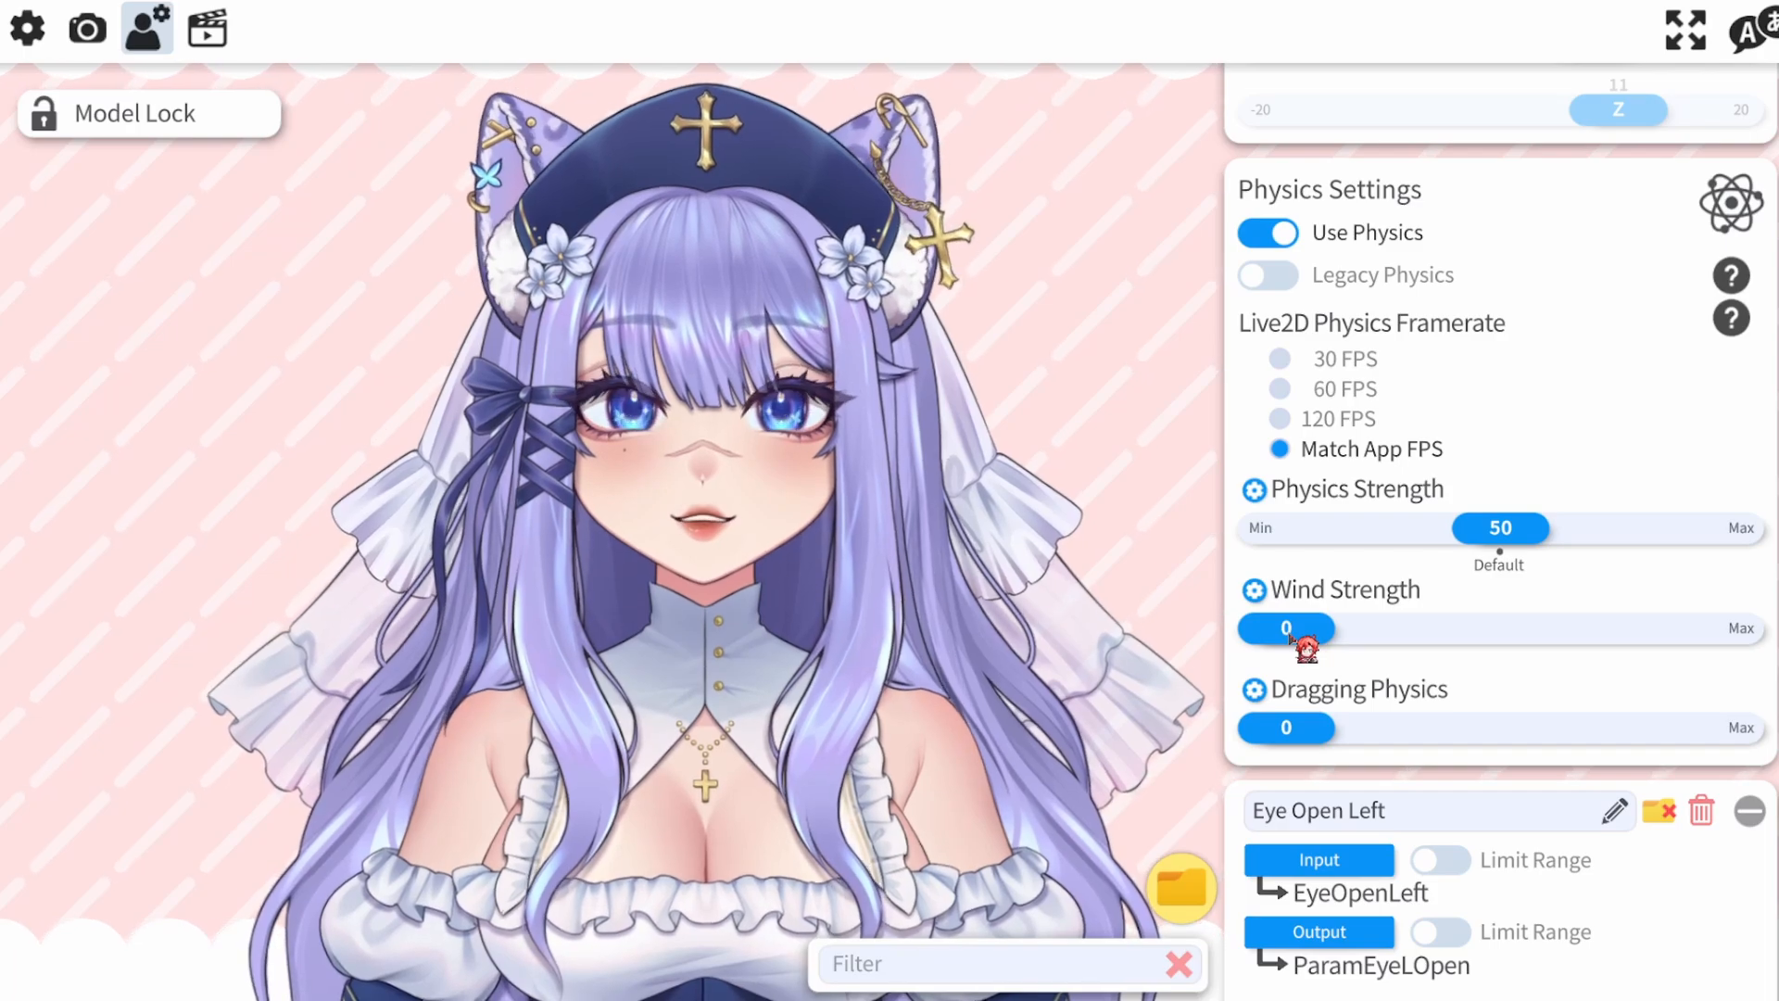
{"action": "left_click_drag", "start_coordinate": [1298, 639], "coordinate": [1750, 670]}
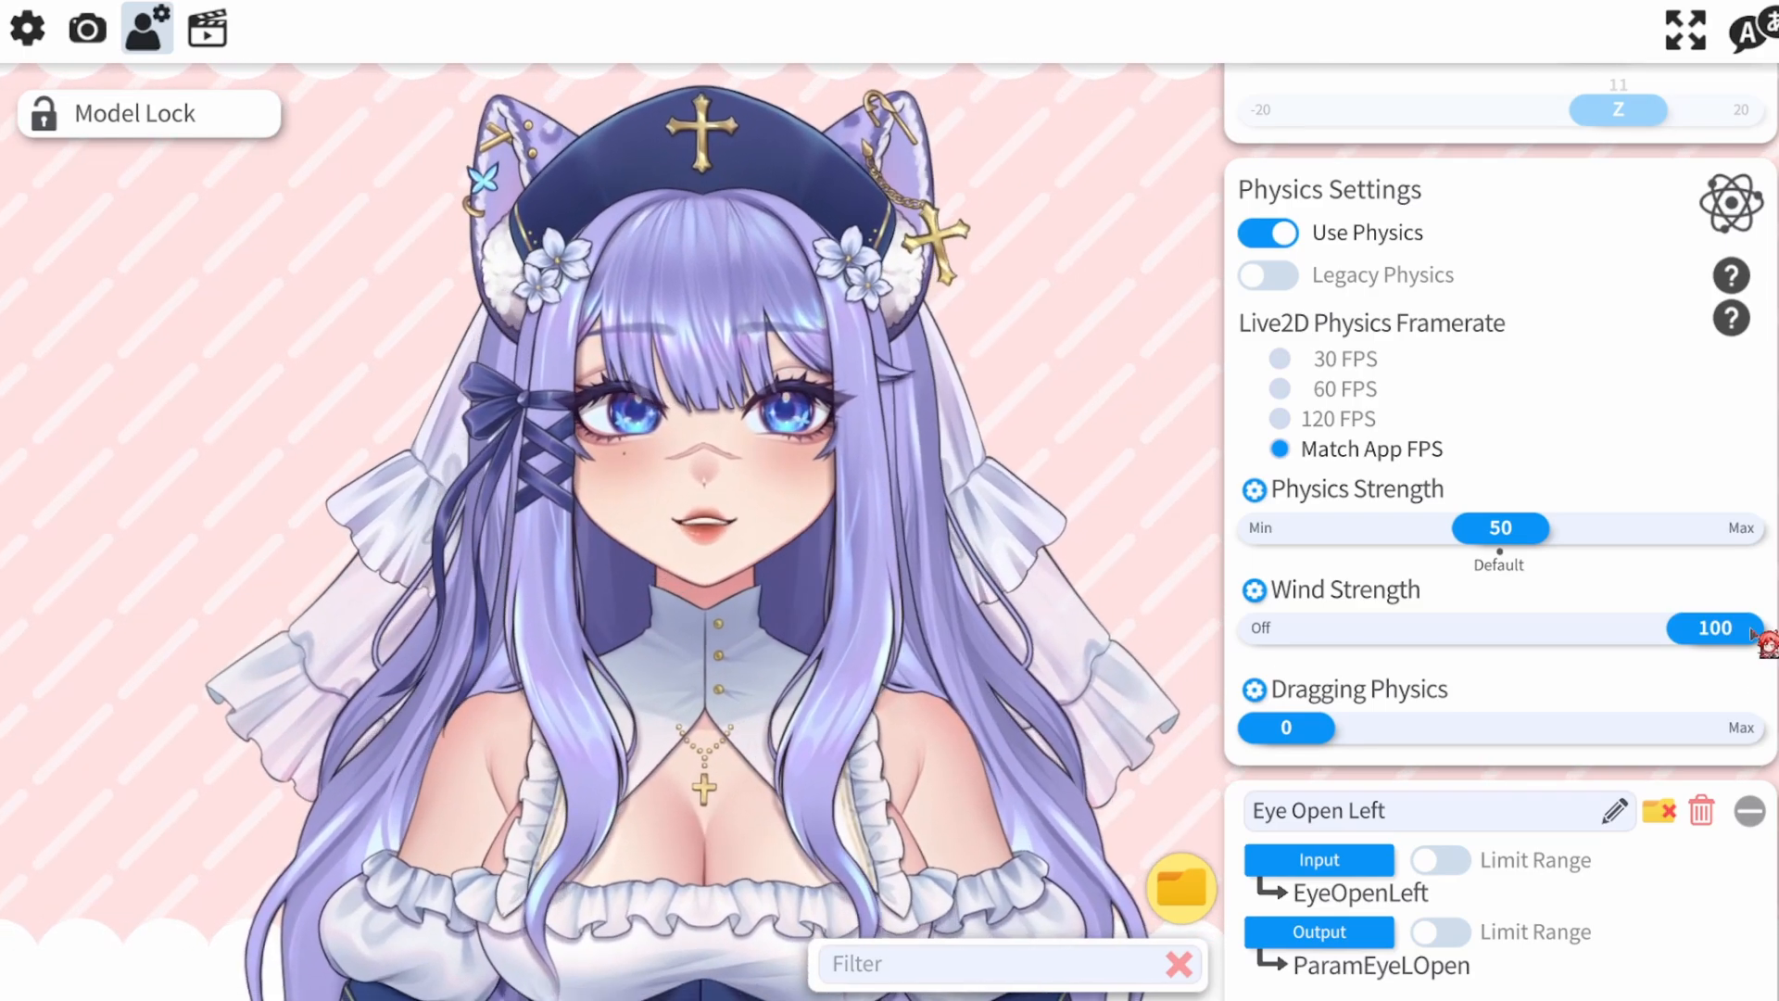
{"action": "left_click_drag", "start_coordinate": [1755, 636], "coordinate": [1152, 638]}
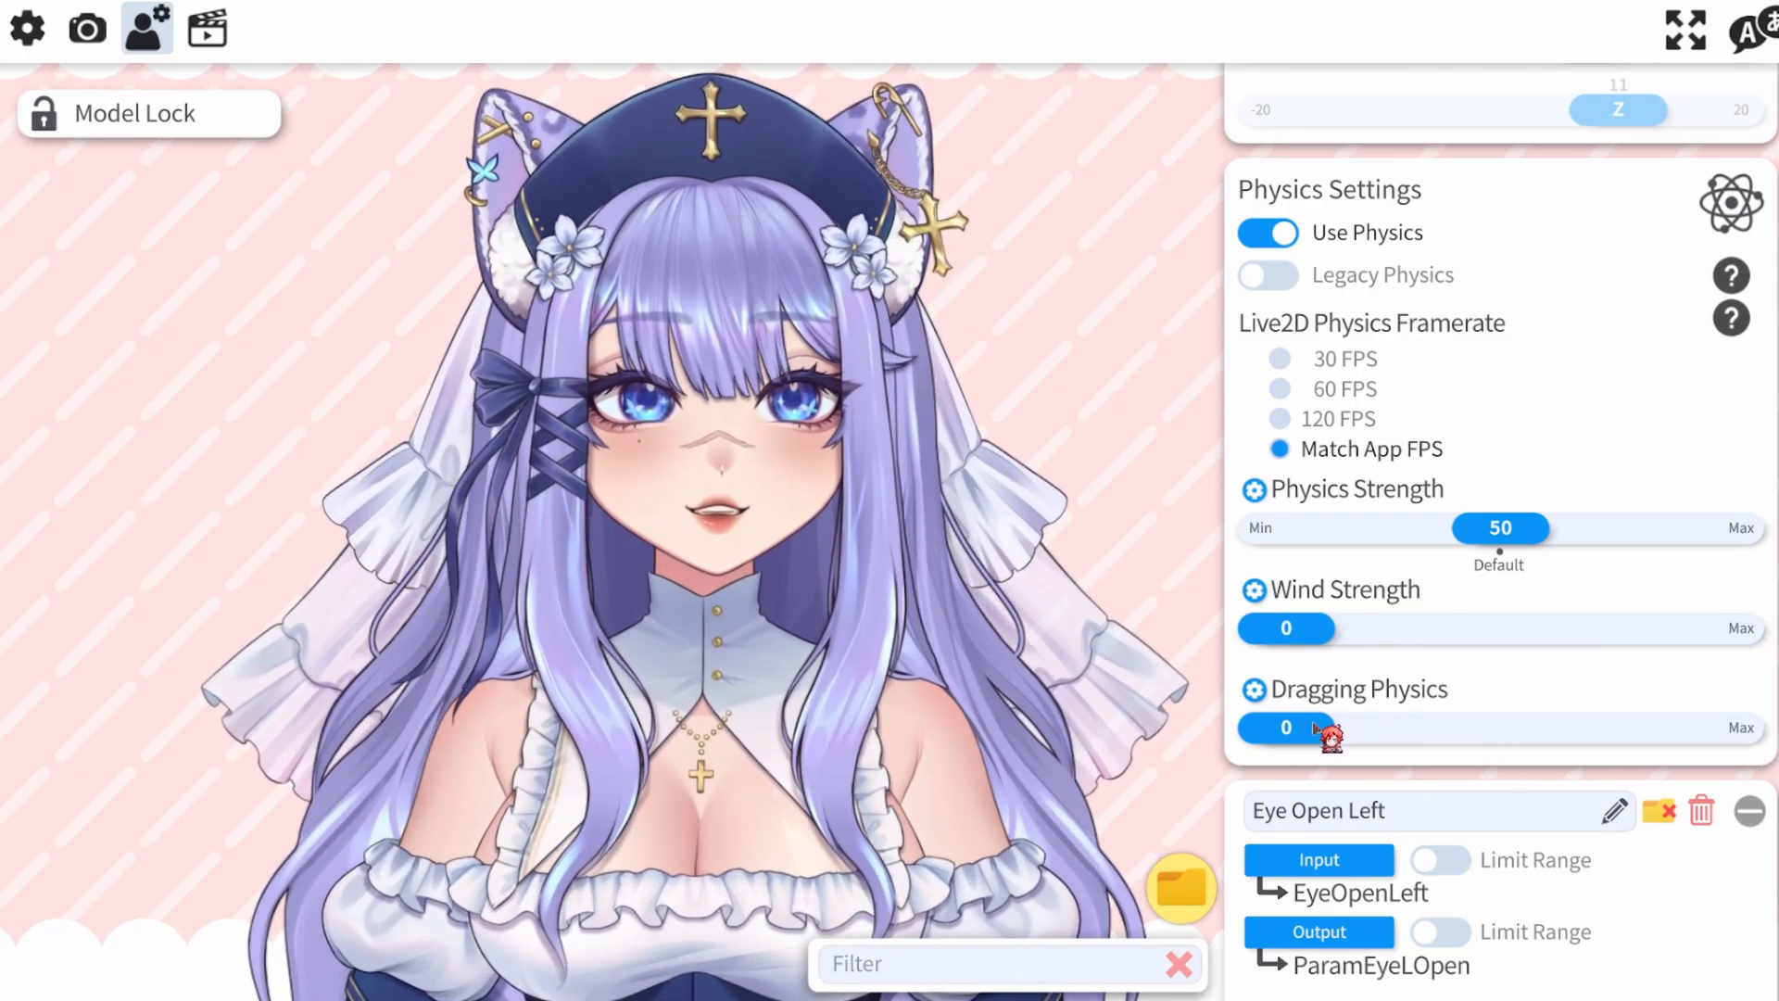
Set Dragging Physics to 97 and move the avatar around the scene to test how its hair and clothes react
{"action": "left_click_drag", "start_coordinate": [1325, 729], "coordinate": [1710, 751]}
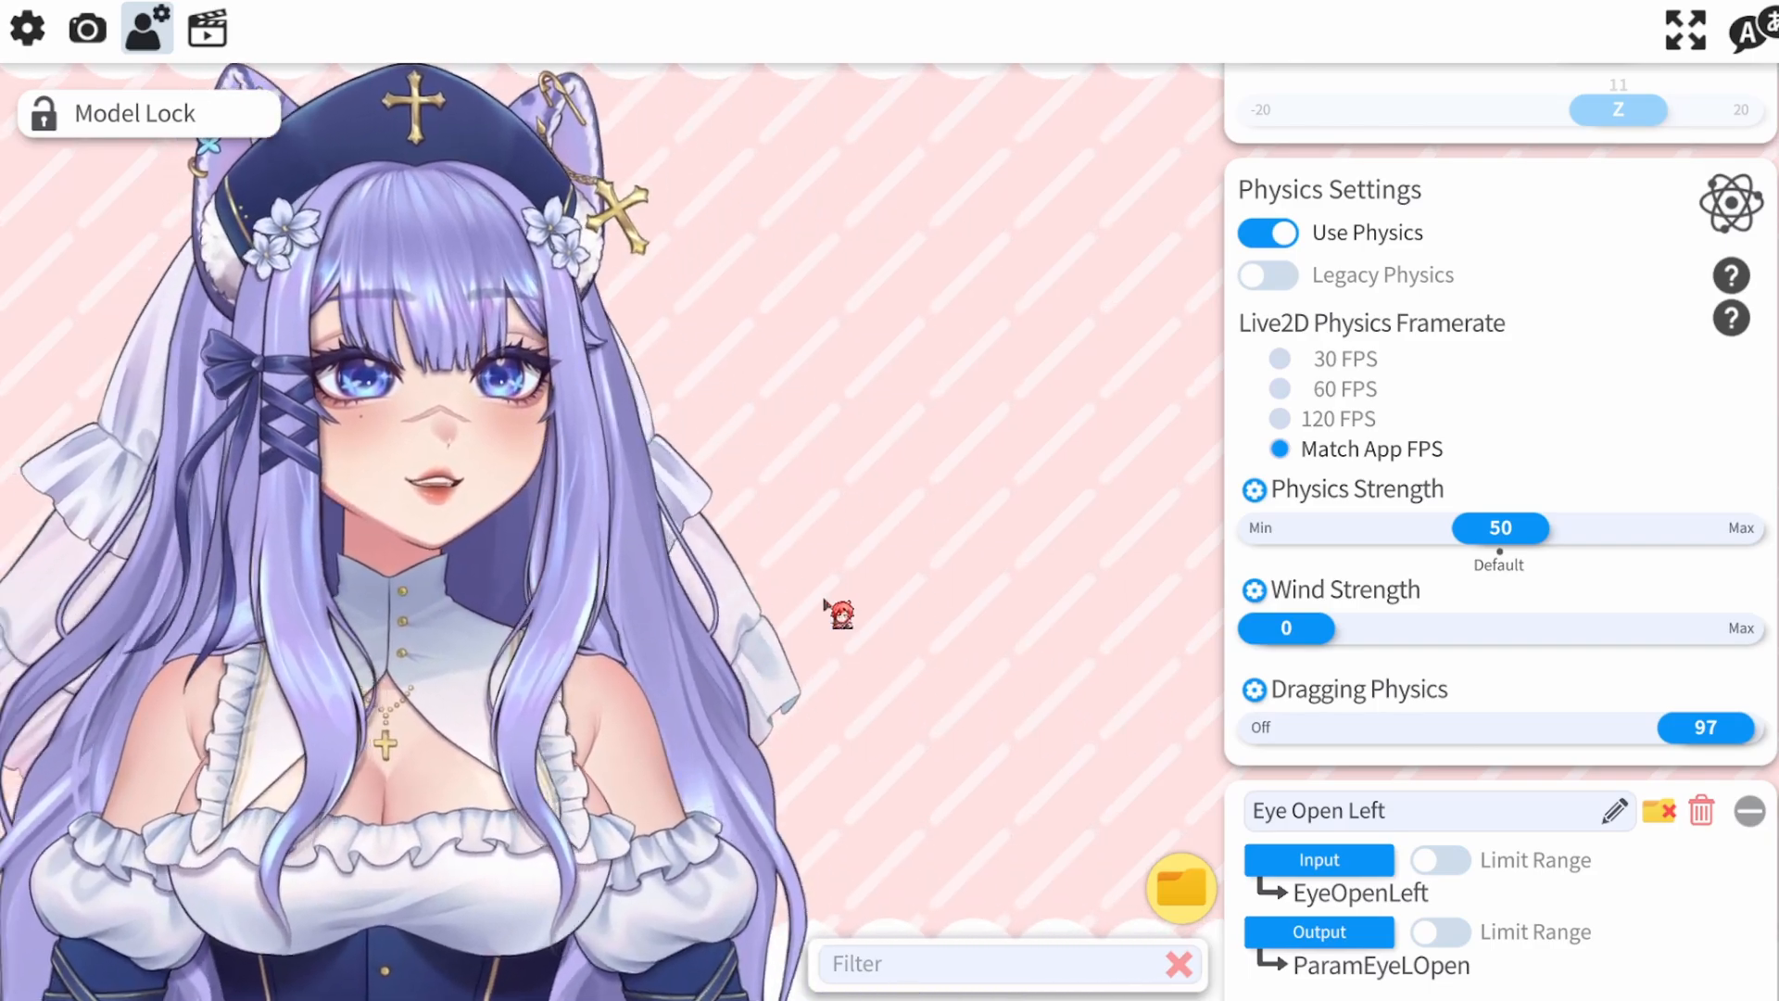
{"action": "left_click_drag", "start_coordinate": [824, 601], "coordinate": [1041, 544]}
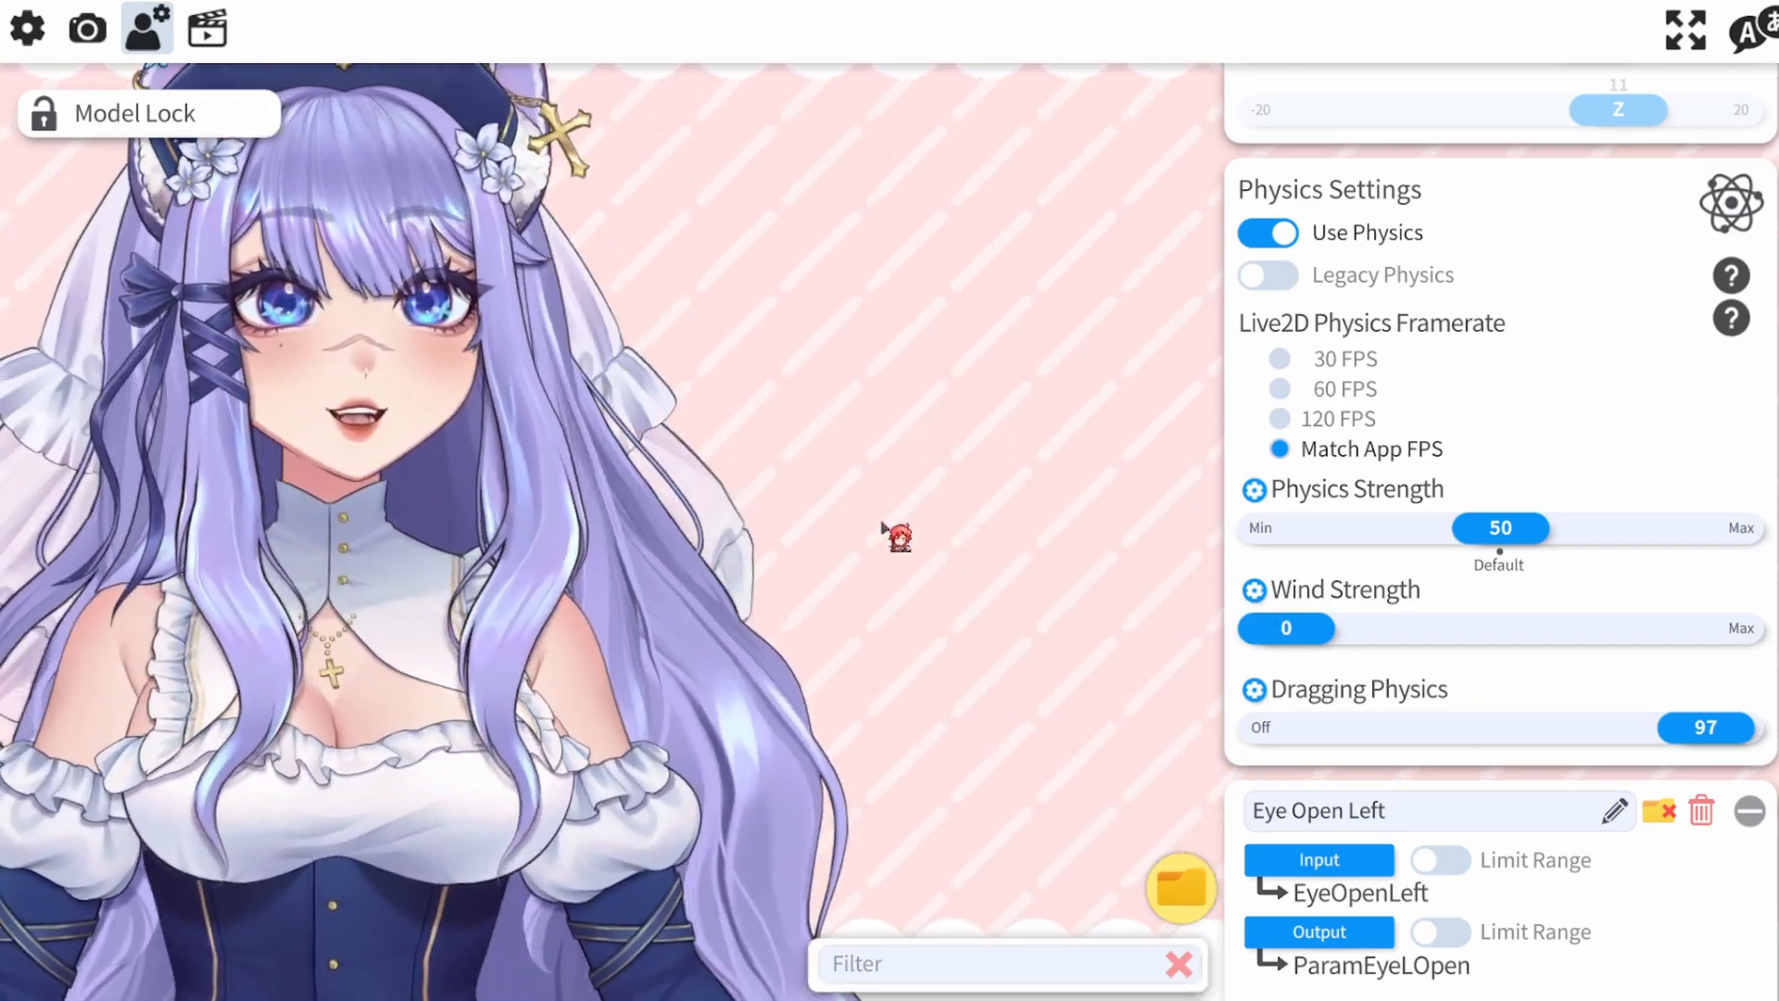
{"action": "left_click_drag", "start_coordinate": [883, 527], "coordinate": [845, 551]}
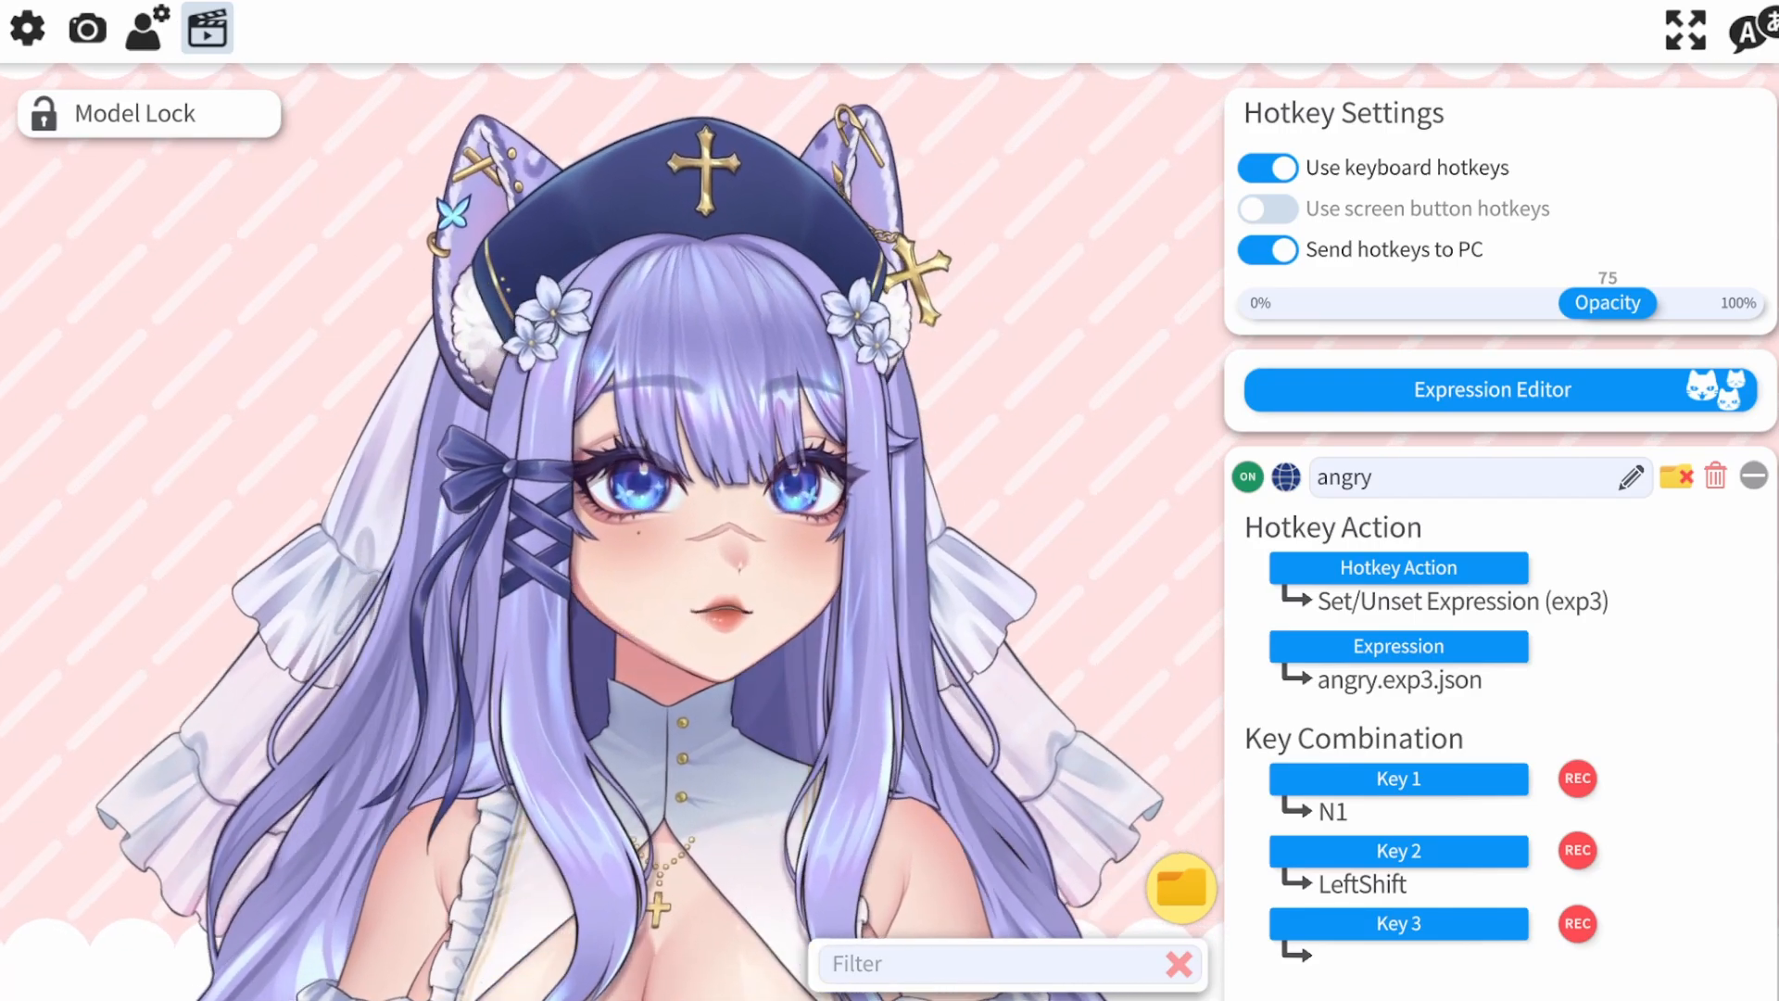
Review the hotkey settings and the angry and bearzlebub expression hotkeys, including their key combinations, gesture triggers, and fade and stop options
{"action": "scroll", "coordinate": [1372, 268], "scroll_direction": "down", "scroll_amount": 5}
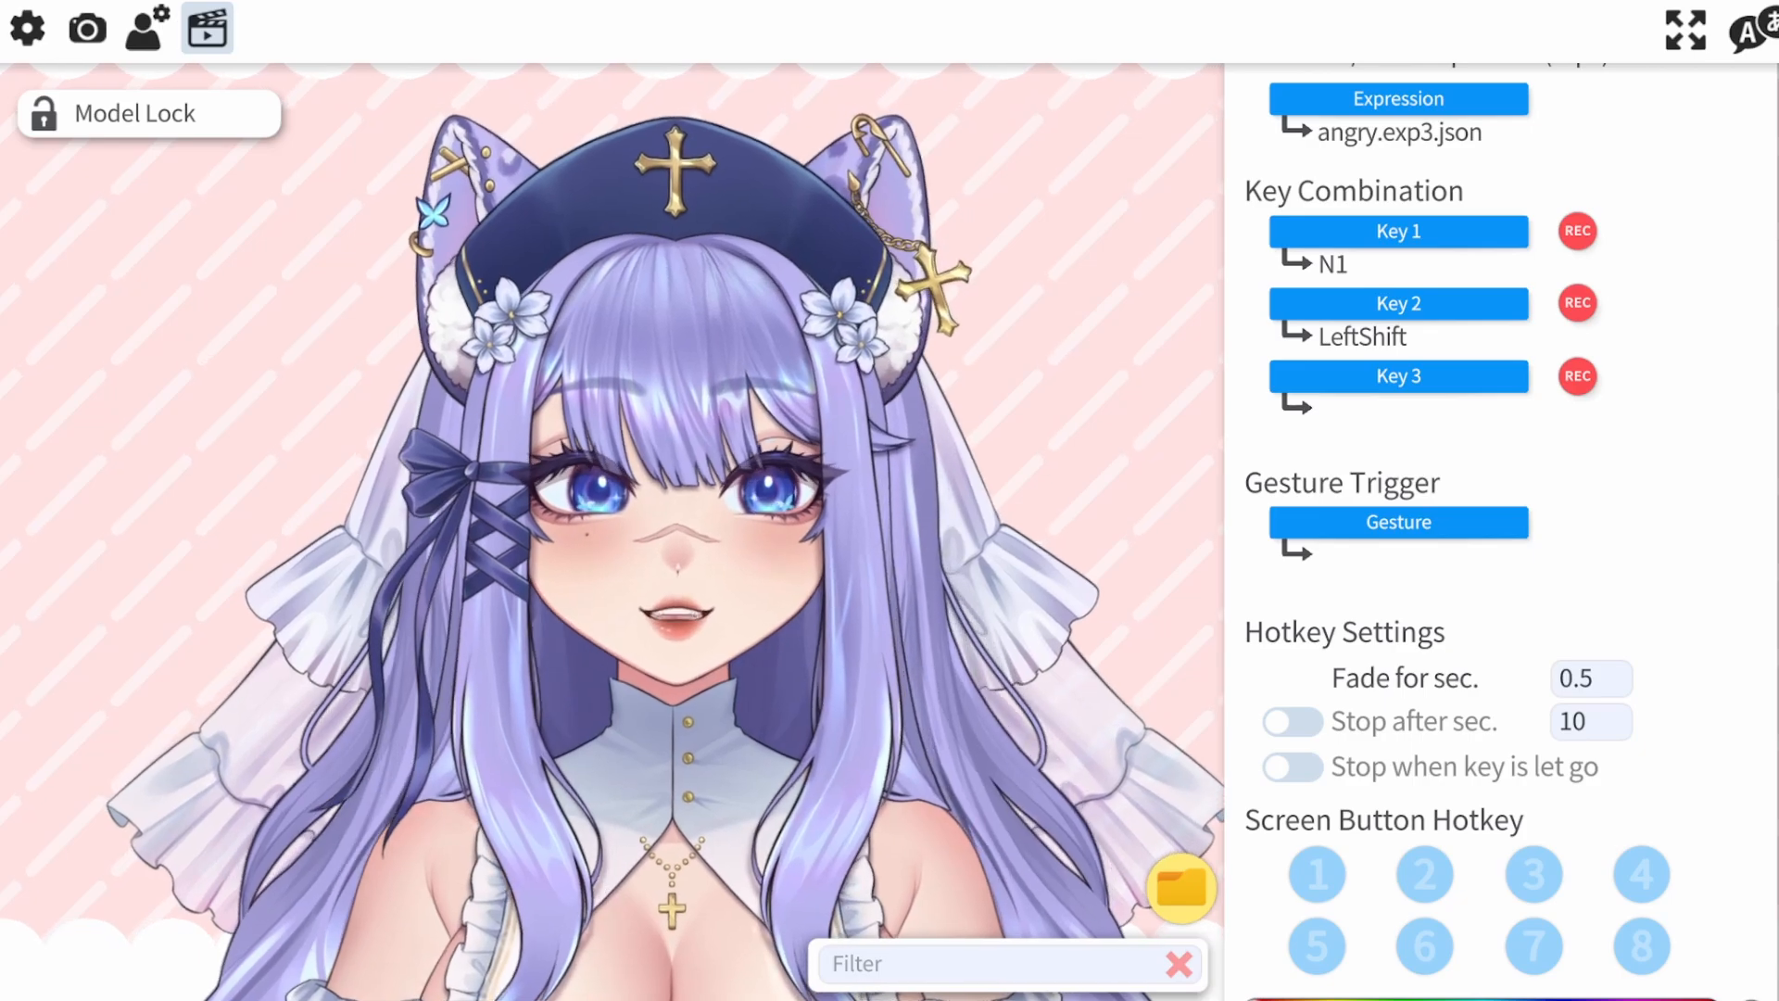
{"action": "scroll", "coordinate": [1482, 556], "scroll_direction": "up", "scroll_amount": 1}
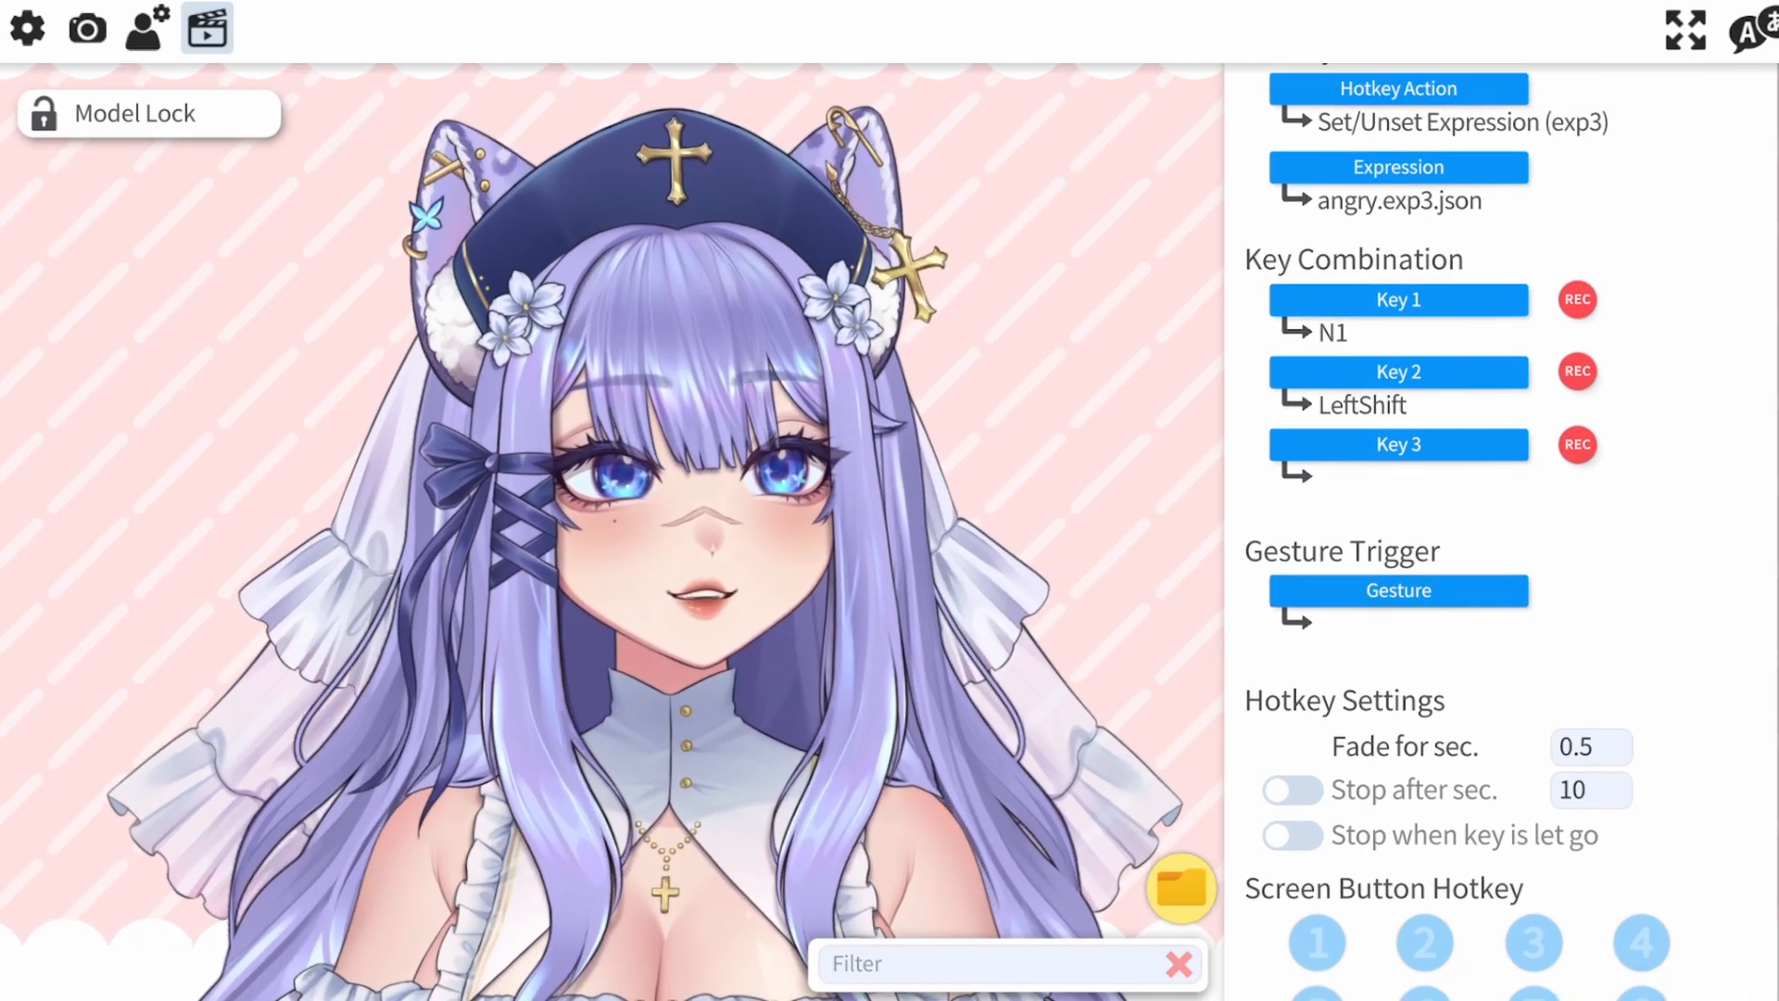
{"action": "scroll", "coordinate": [1483, 529], "scroll_direction": "up", "scroll_amount": 2}
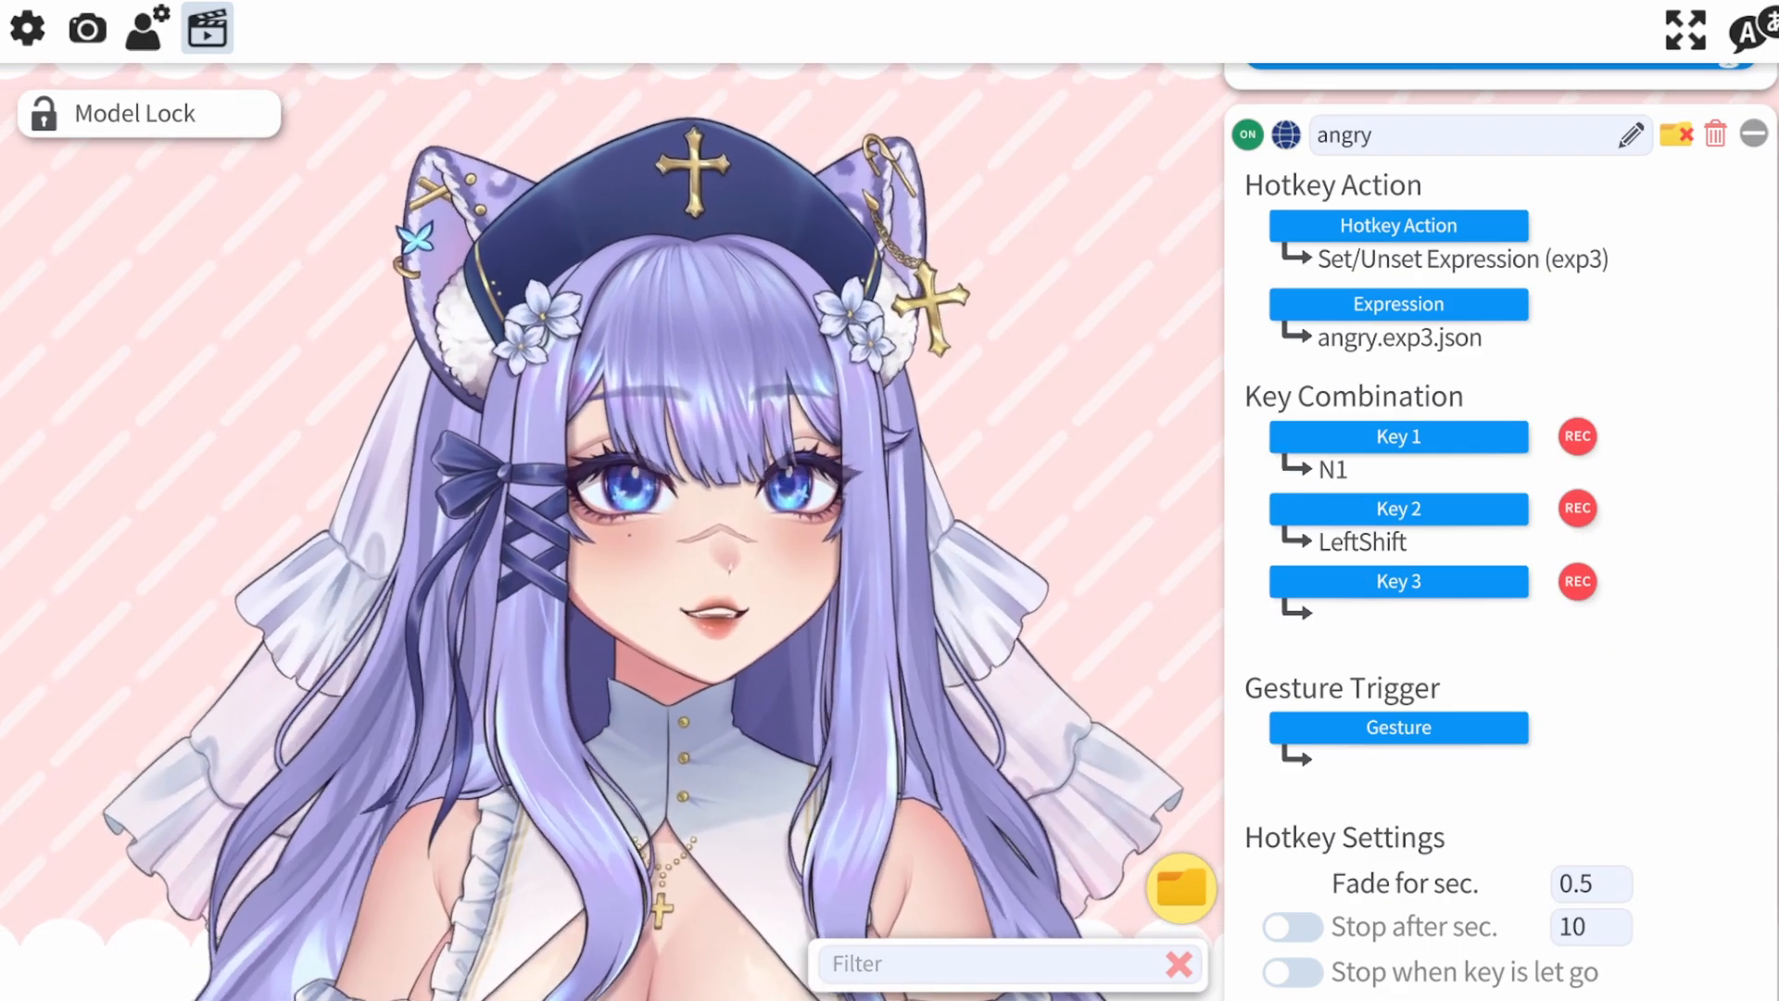
{"action": "scroll", "coordinate": [1502, 463], "scroll_direction": "up", "scroll_amount": 4}
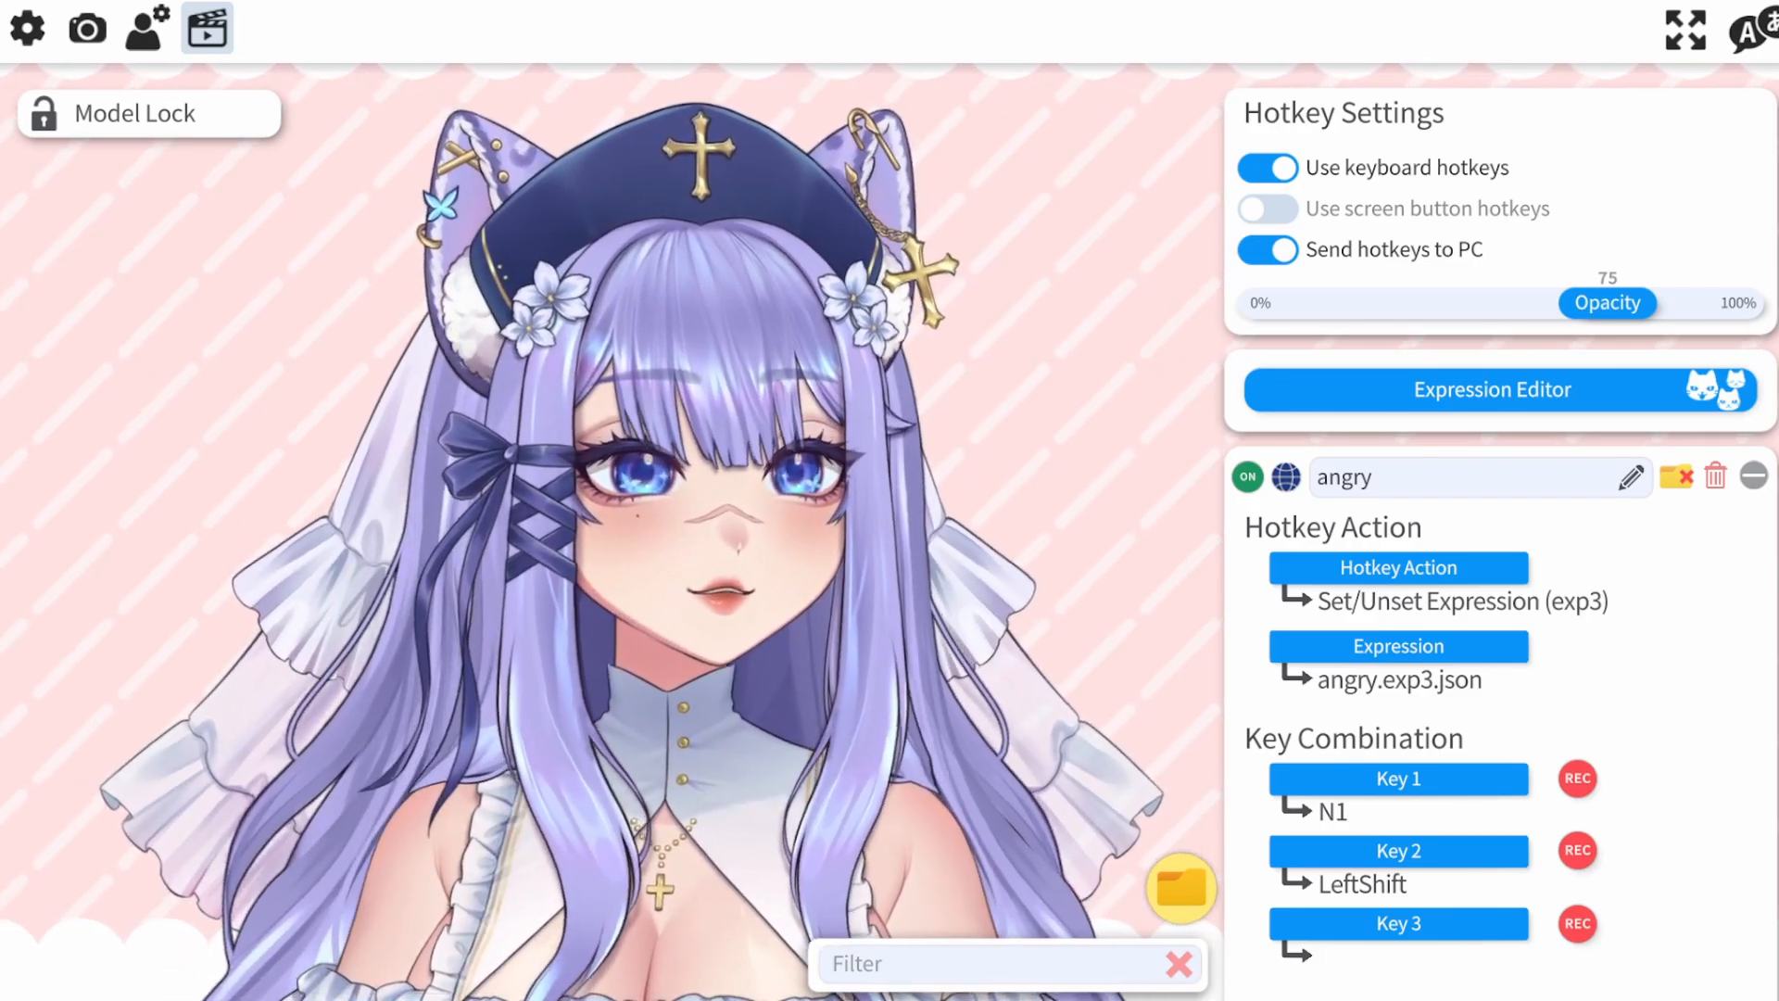
{"action": "scroll", "coordinate": [1502, 537], "scroll_direction": "down", "scroll_amount": 6}
{"action": "scroll", "coordinate": [1532, 314], "scroll_direction": "down", "scroll_amount": 5}
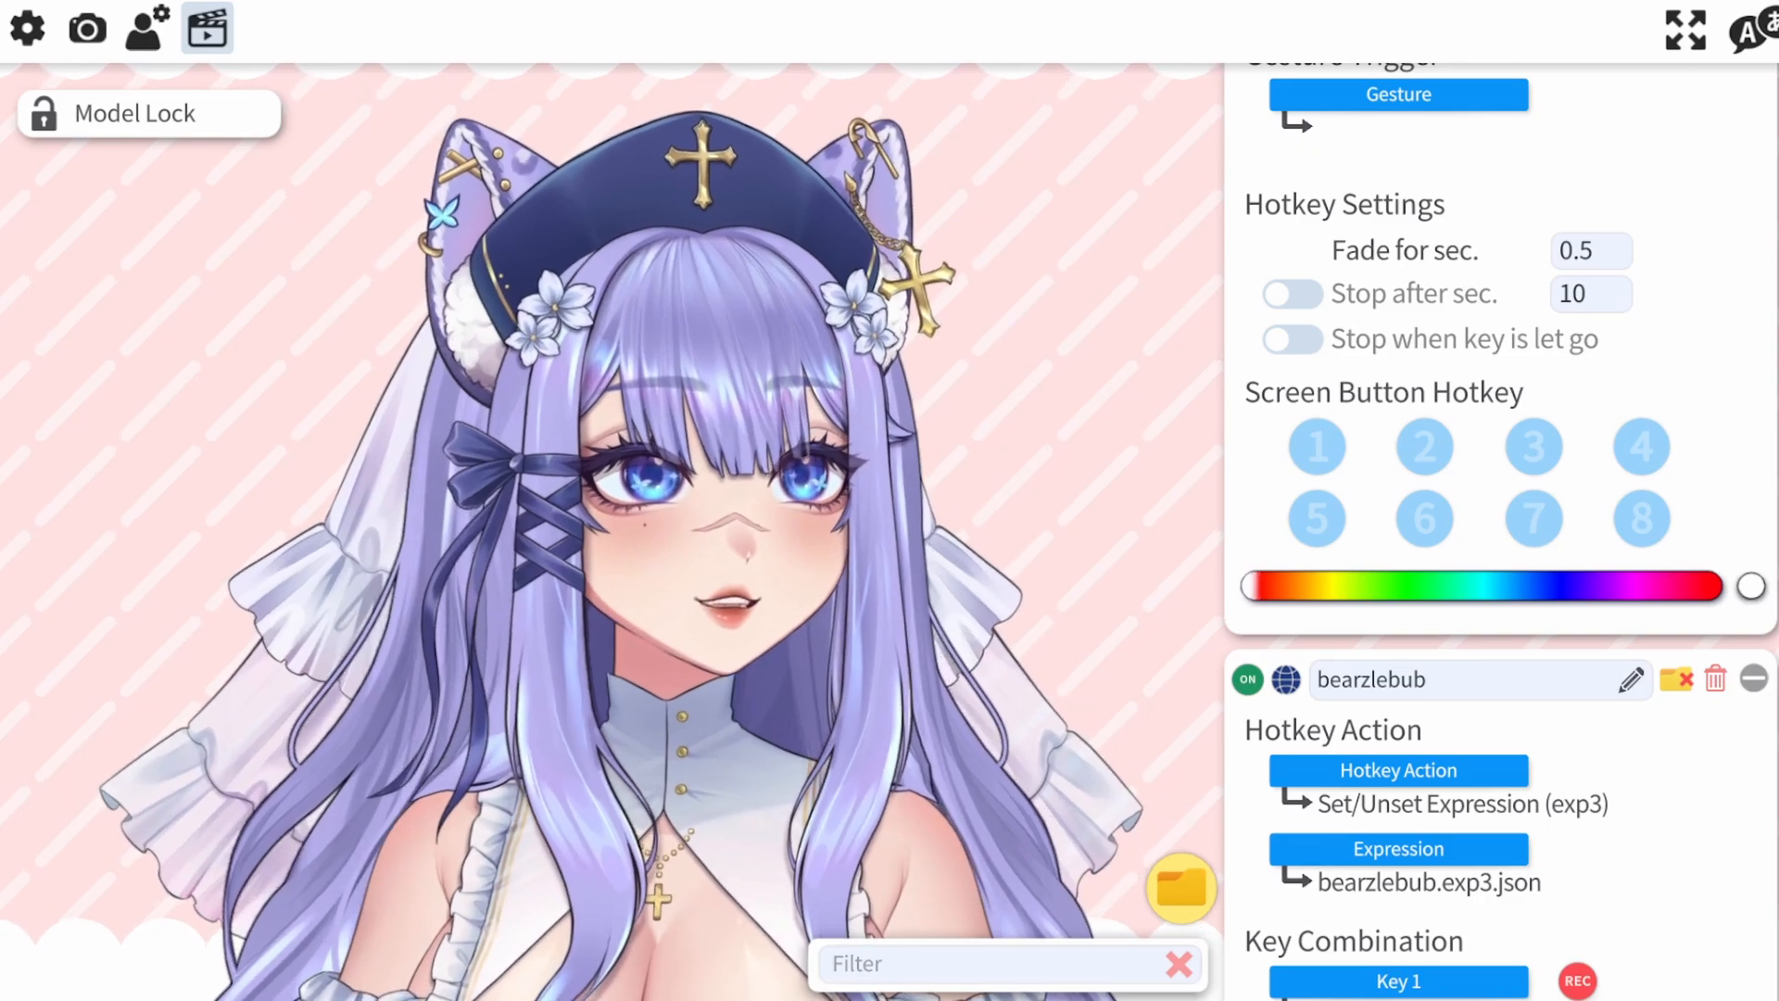
{"action": "scroll", "coordinate": [1502, 464], "scroll_direction": "up", "scroll_amount": 3}
{"action": "scroll", "coordinate": [1501, 538], "scroll_direction": "up", "scroll_amount": 9}
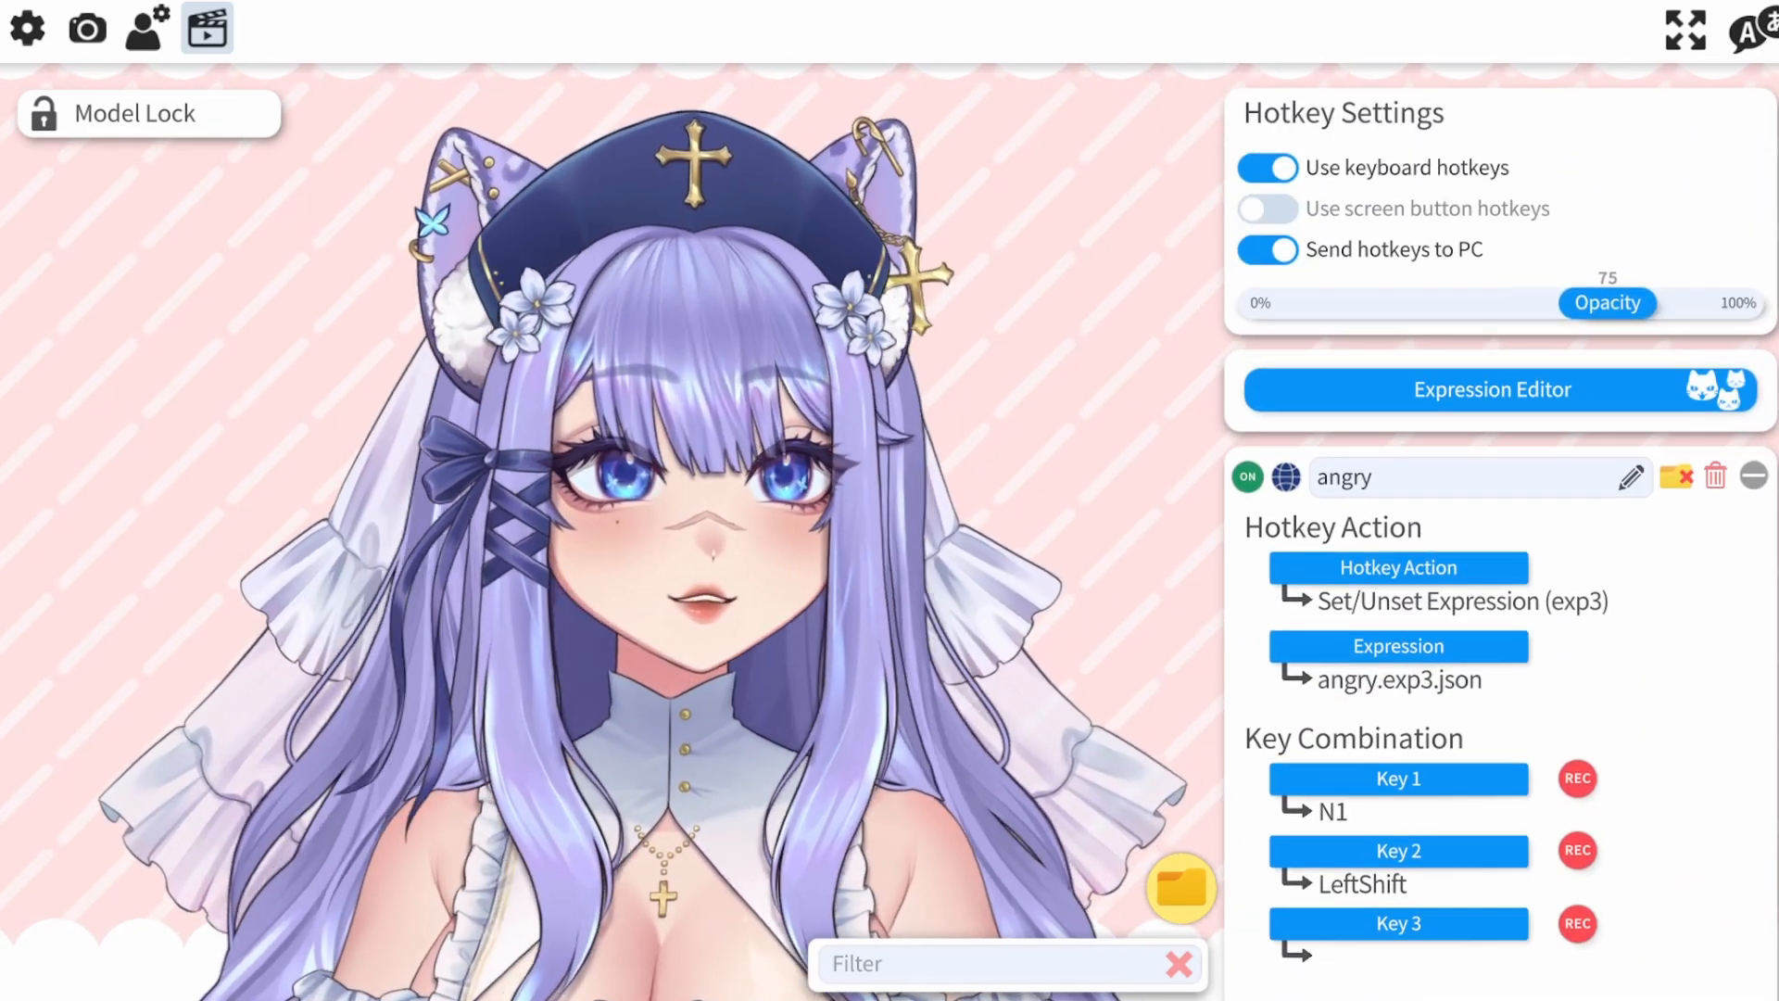
{"action": "scroll", "coordinate": [1502, 537], "scroll_direction": "down", "scroll_amount": 18}
{"action": "scroll", "coordinate": [1501, 537], "scroll_direction": "up", "scroll_amount": 18}
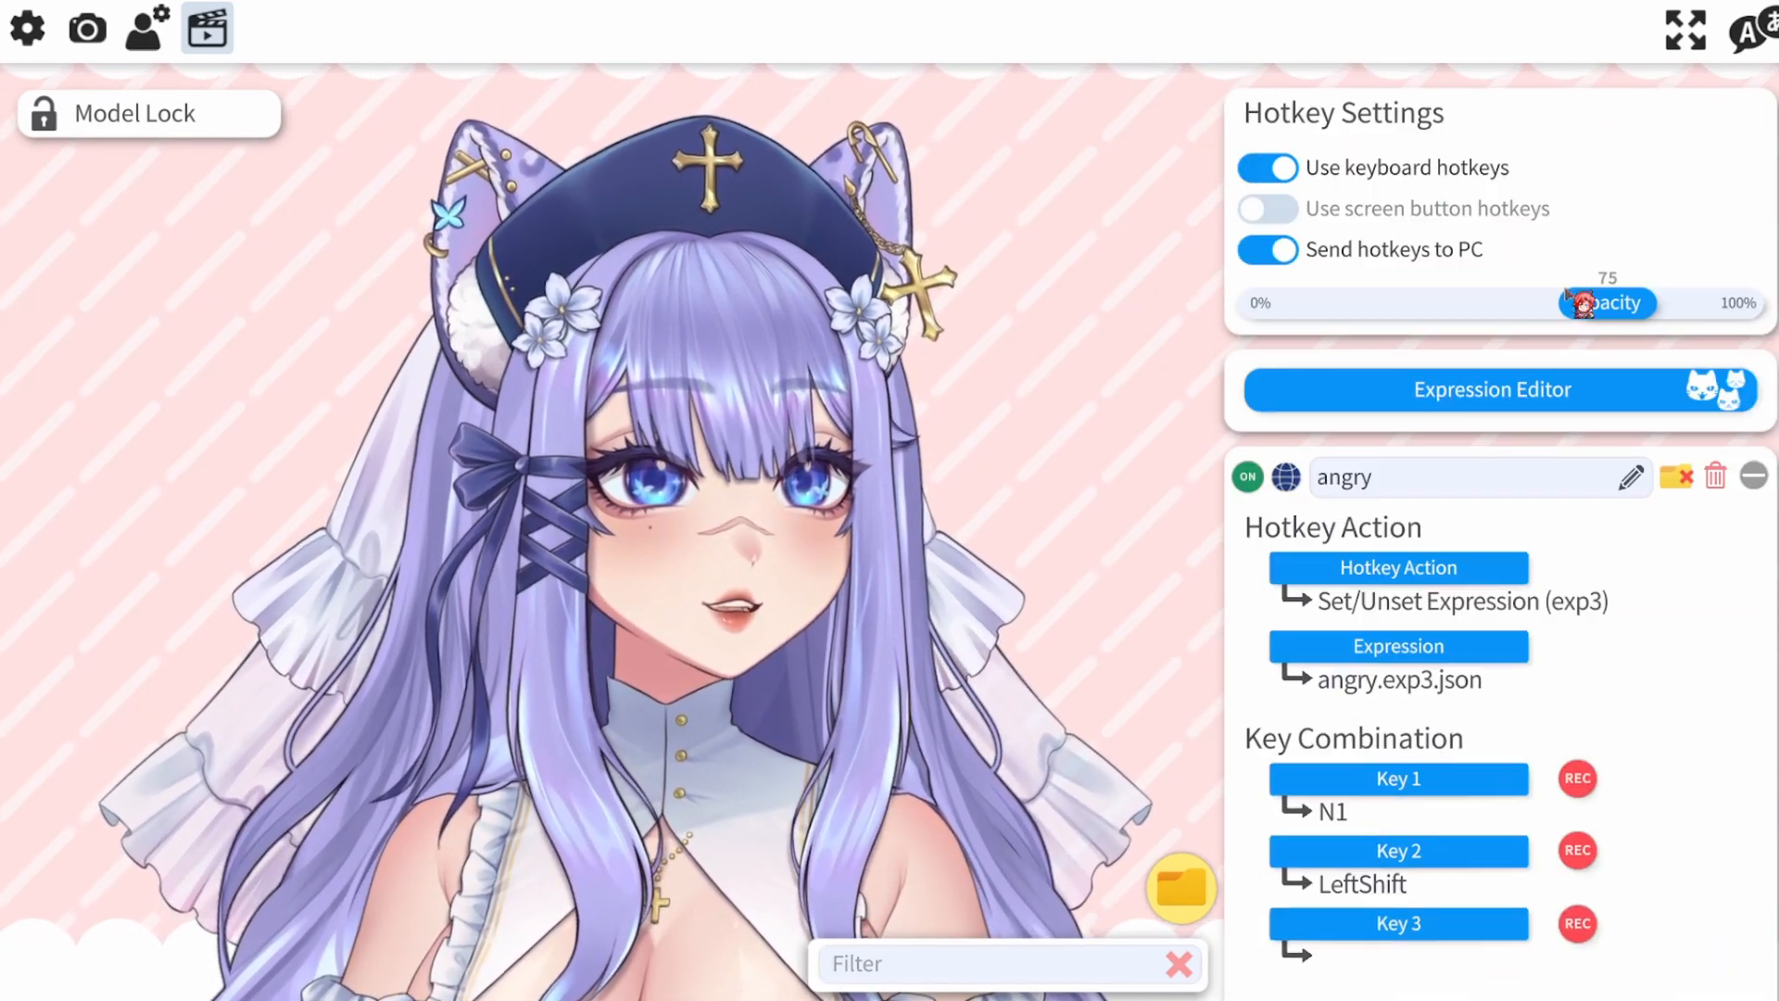
Look through the existing expressions in the Expression Editor and start creating a new expression
{"action": "left_click", "coordinate": [1544, 395]}
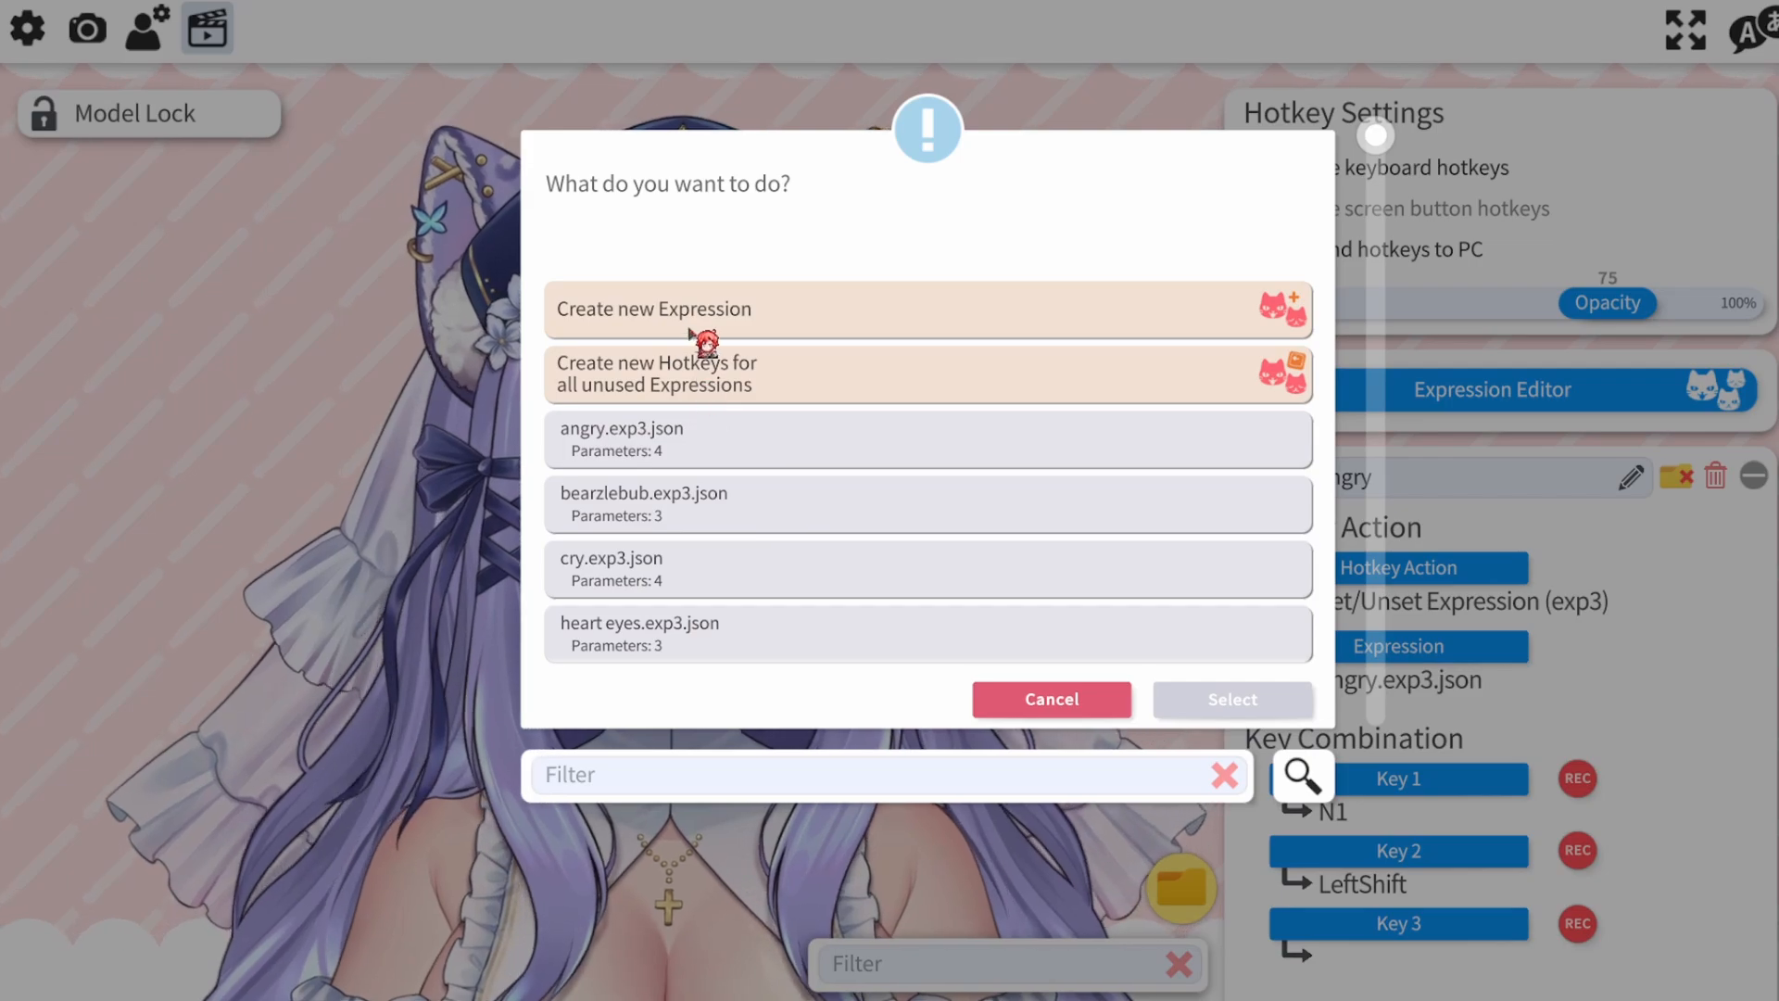
{"action": "scroll", "coordinate": [779, 532], "scroll_direction": "down", "scroll_amount": 5}
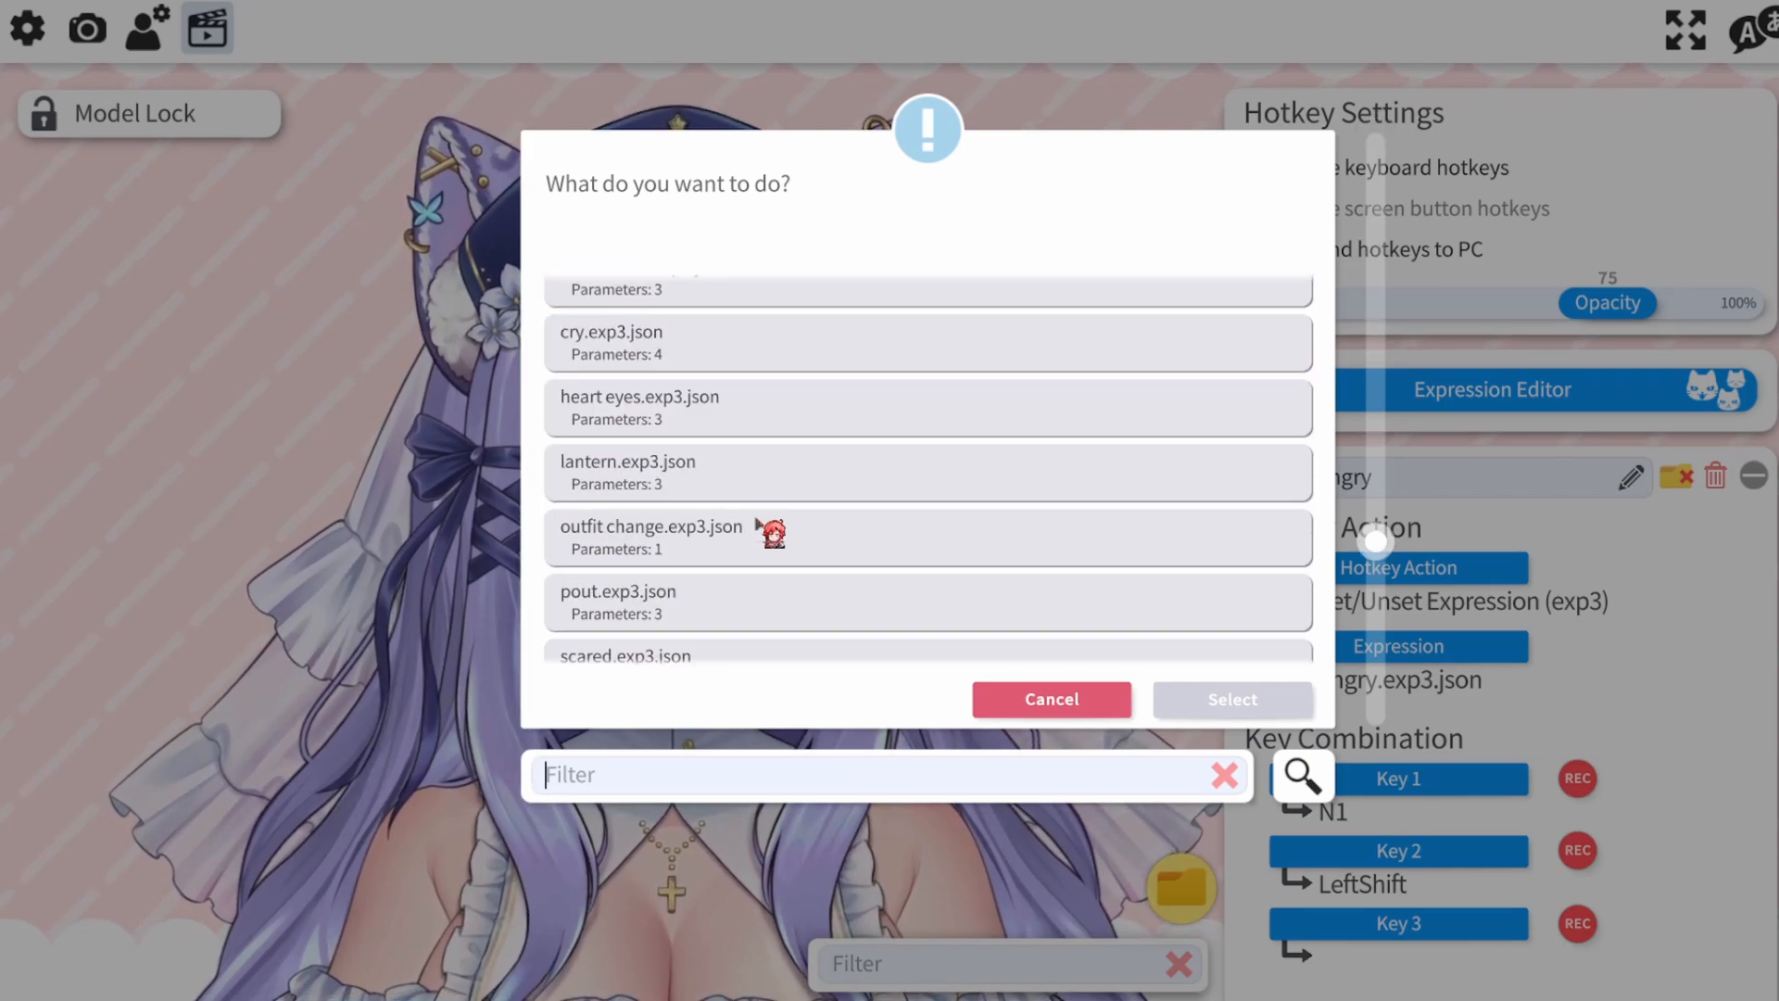
{"action": "scroll", "coordinate": [779, 532], "scroll_direction": "up", "scroll_amount": 5}
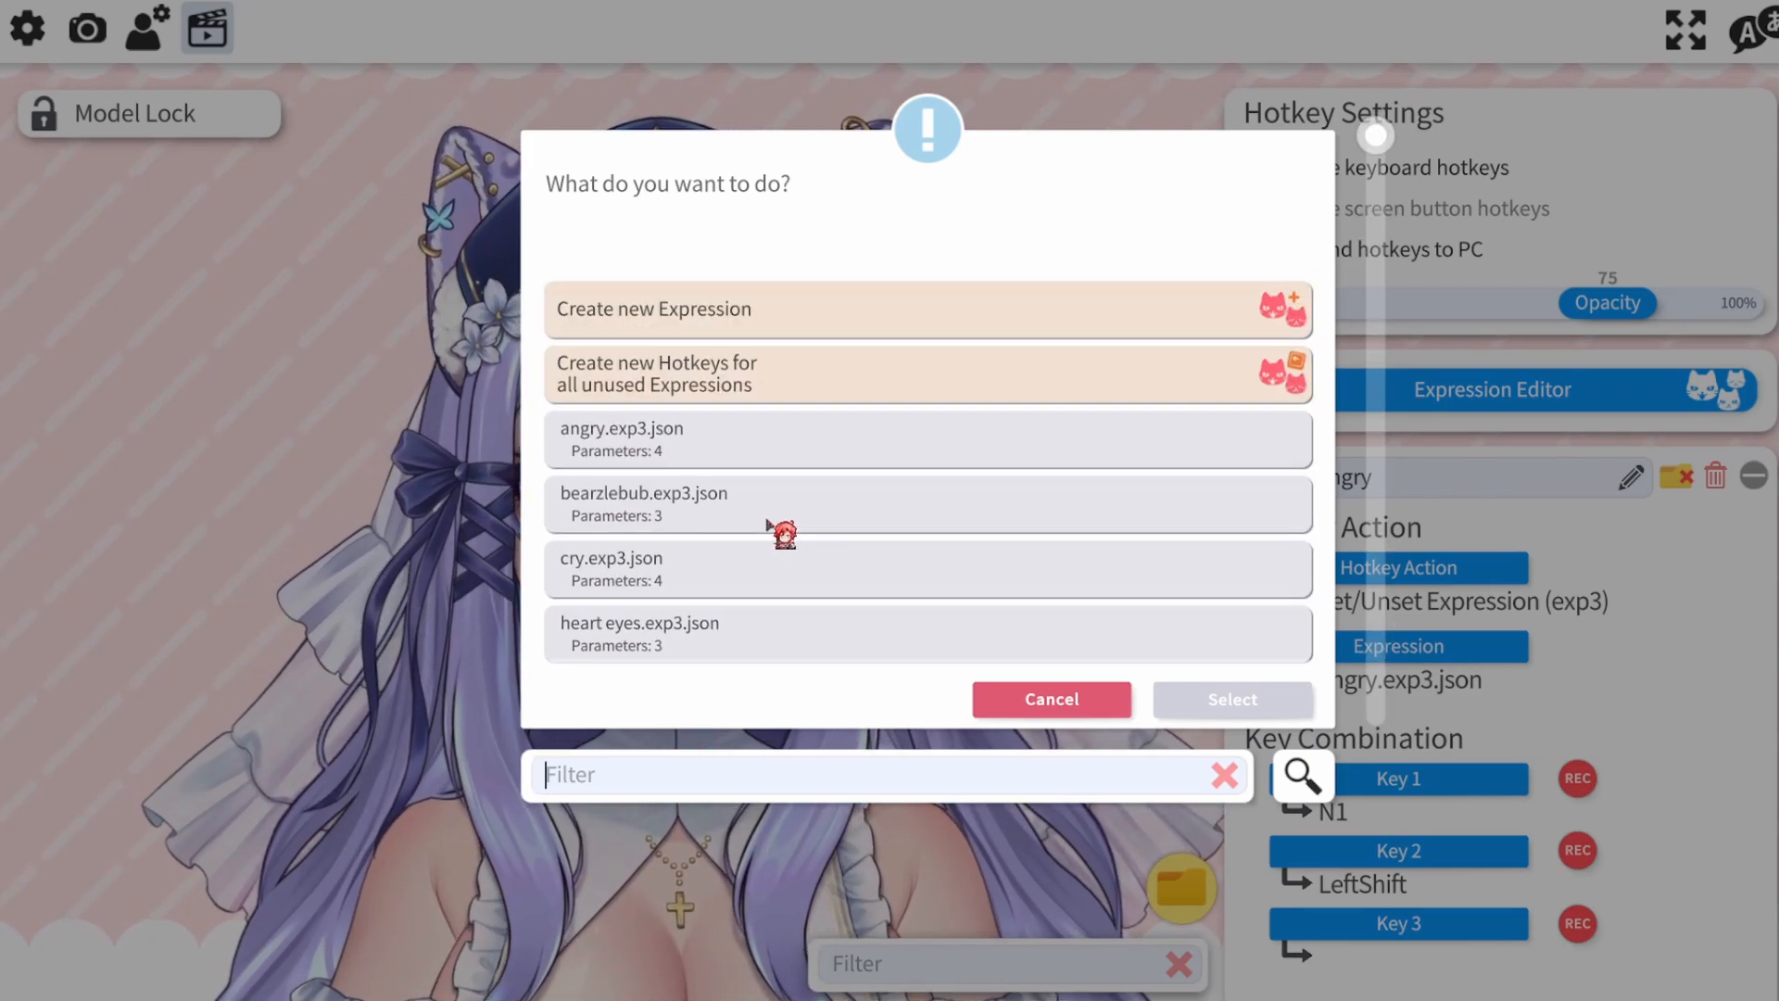
{"action": "left_click", "coordinate": [738, 331]}
{"action": "left_click", "coordinate": [1215, 704]}
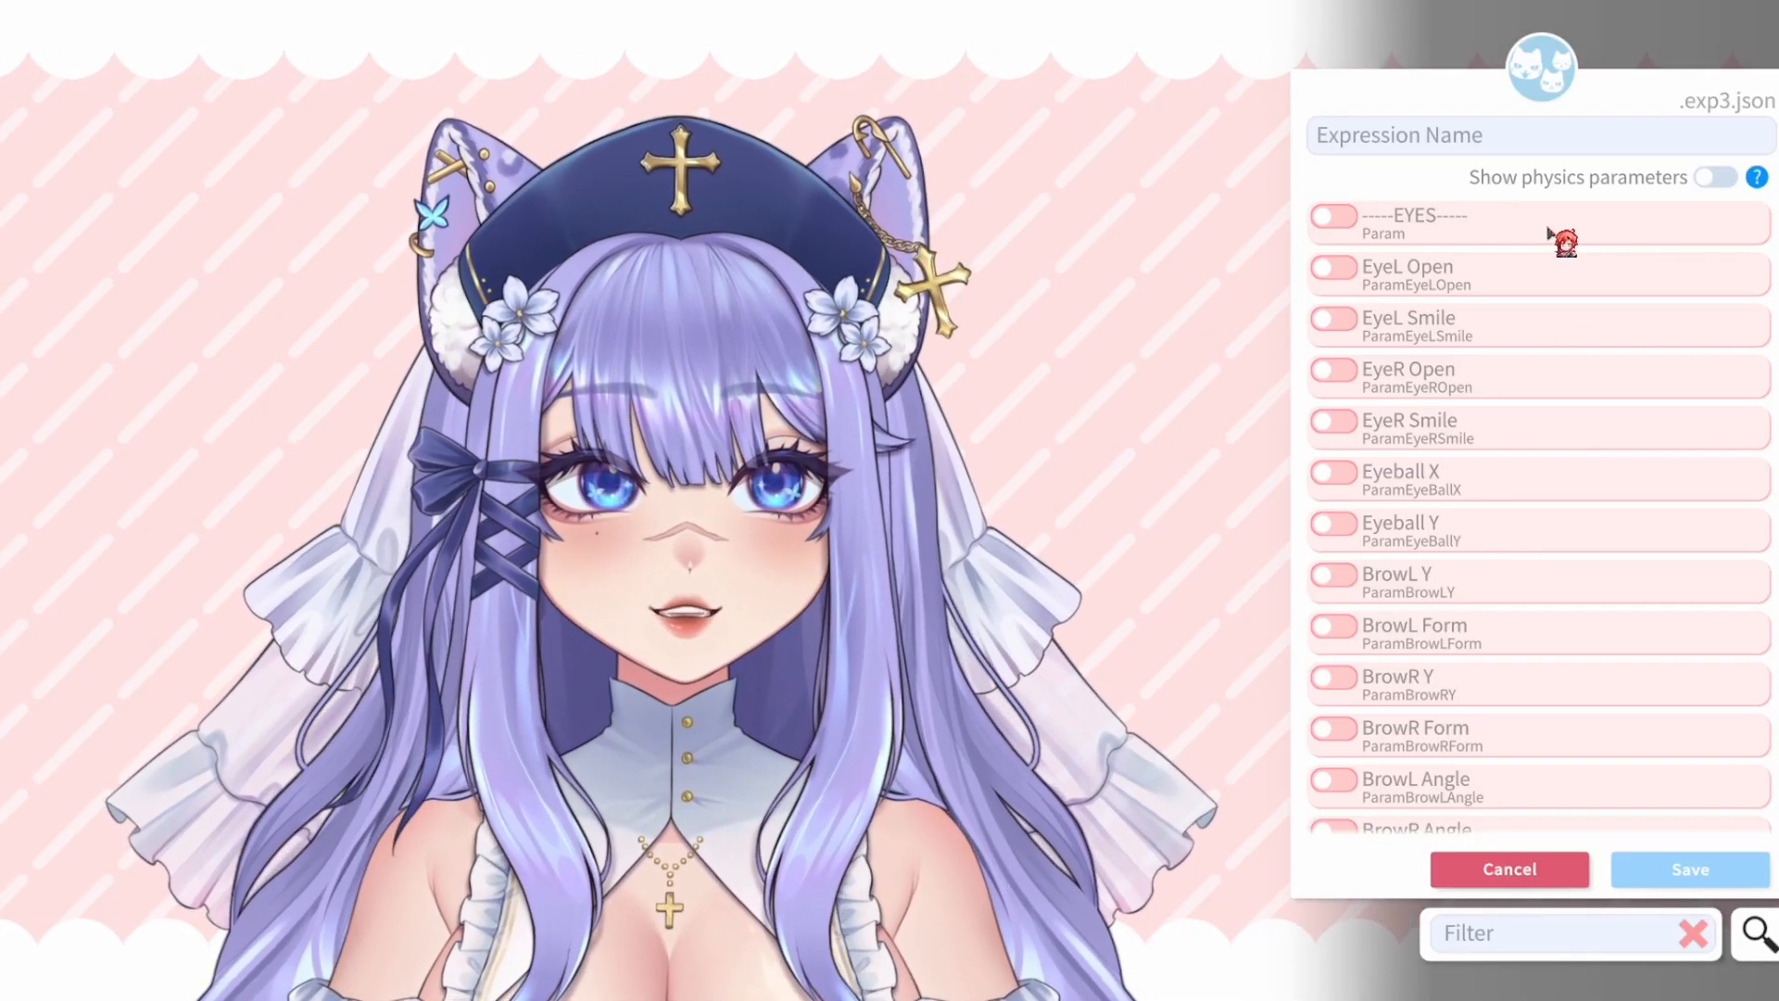
Try BrowL Angle and BrowR Angle at 1 in the new expression, and discard it without saving
{"action": "scroll", "coordinate": [1469, 413], "scroll_direction": "down", "scroll_amount": 3}
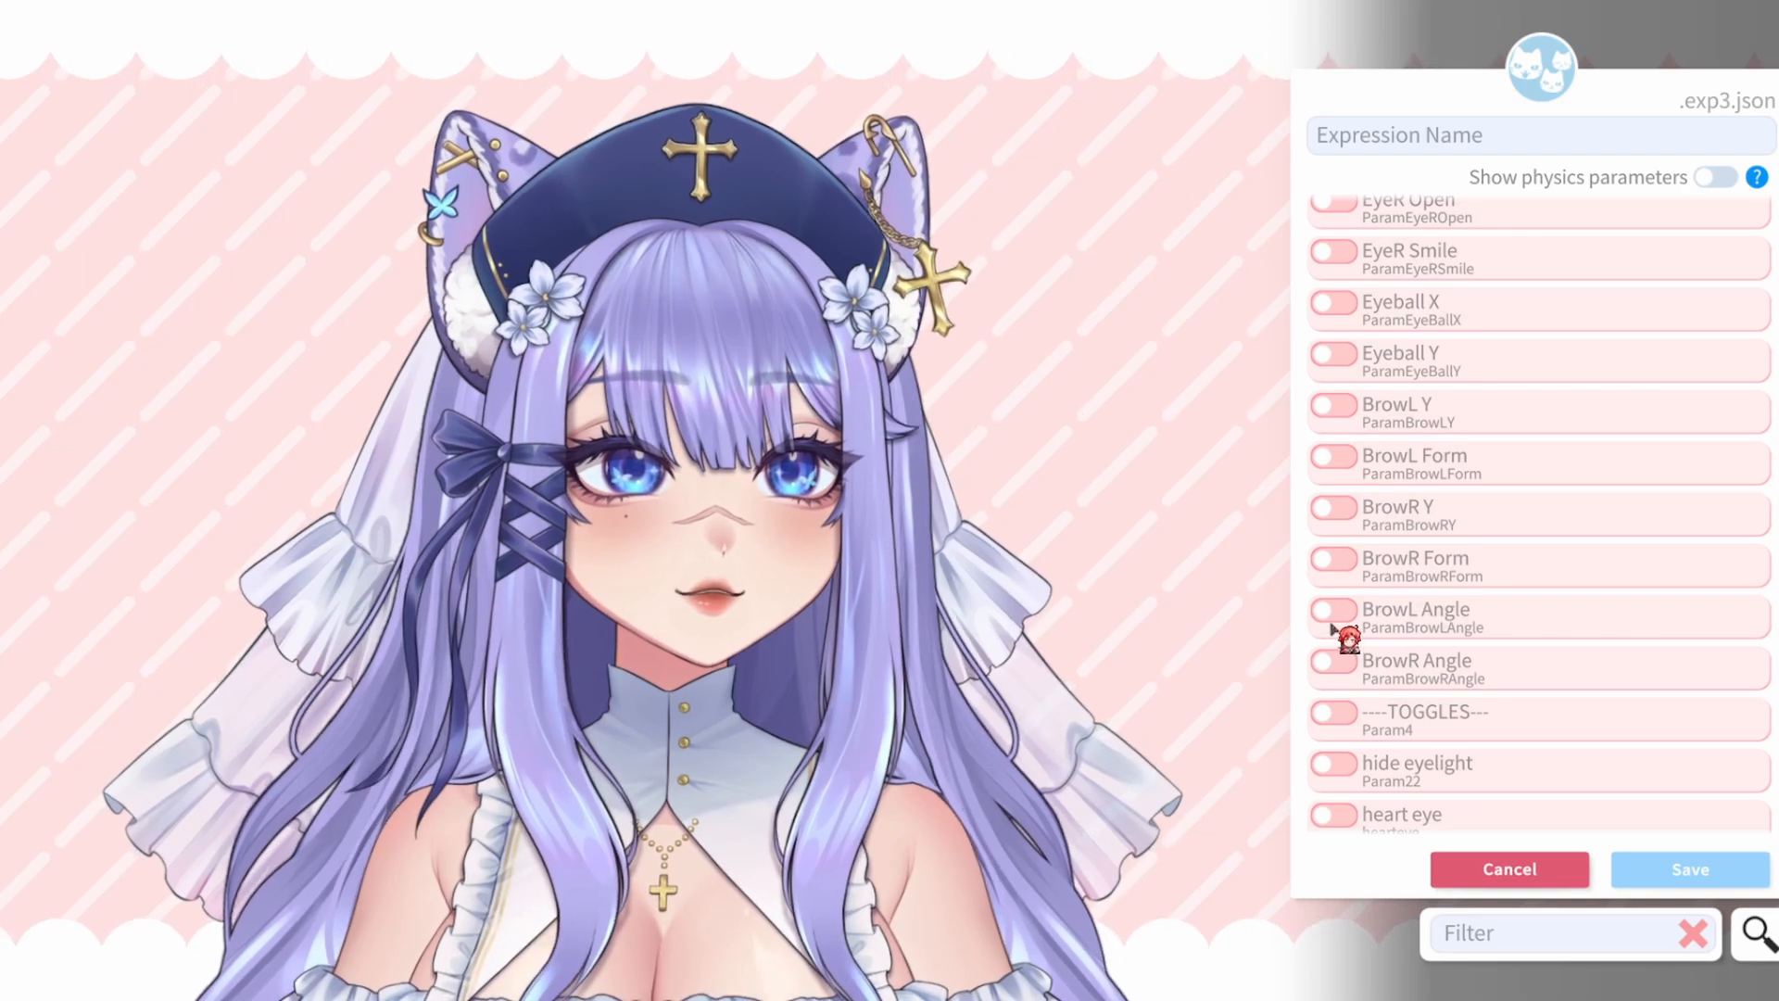
{"action": "left_click", "coordinate": [1335, 612]}
{"action": "left_click_drag", "start_coordinate": [1446, 676], "coordinate": [1663, 665]}
{"action": "left_click", "coordinate": [1335, 700]}
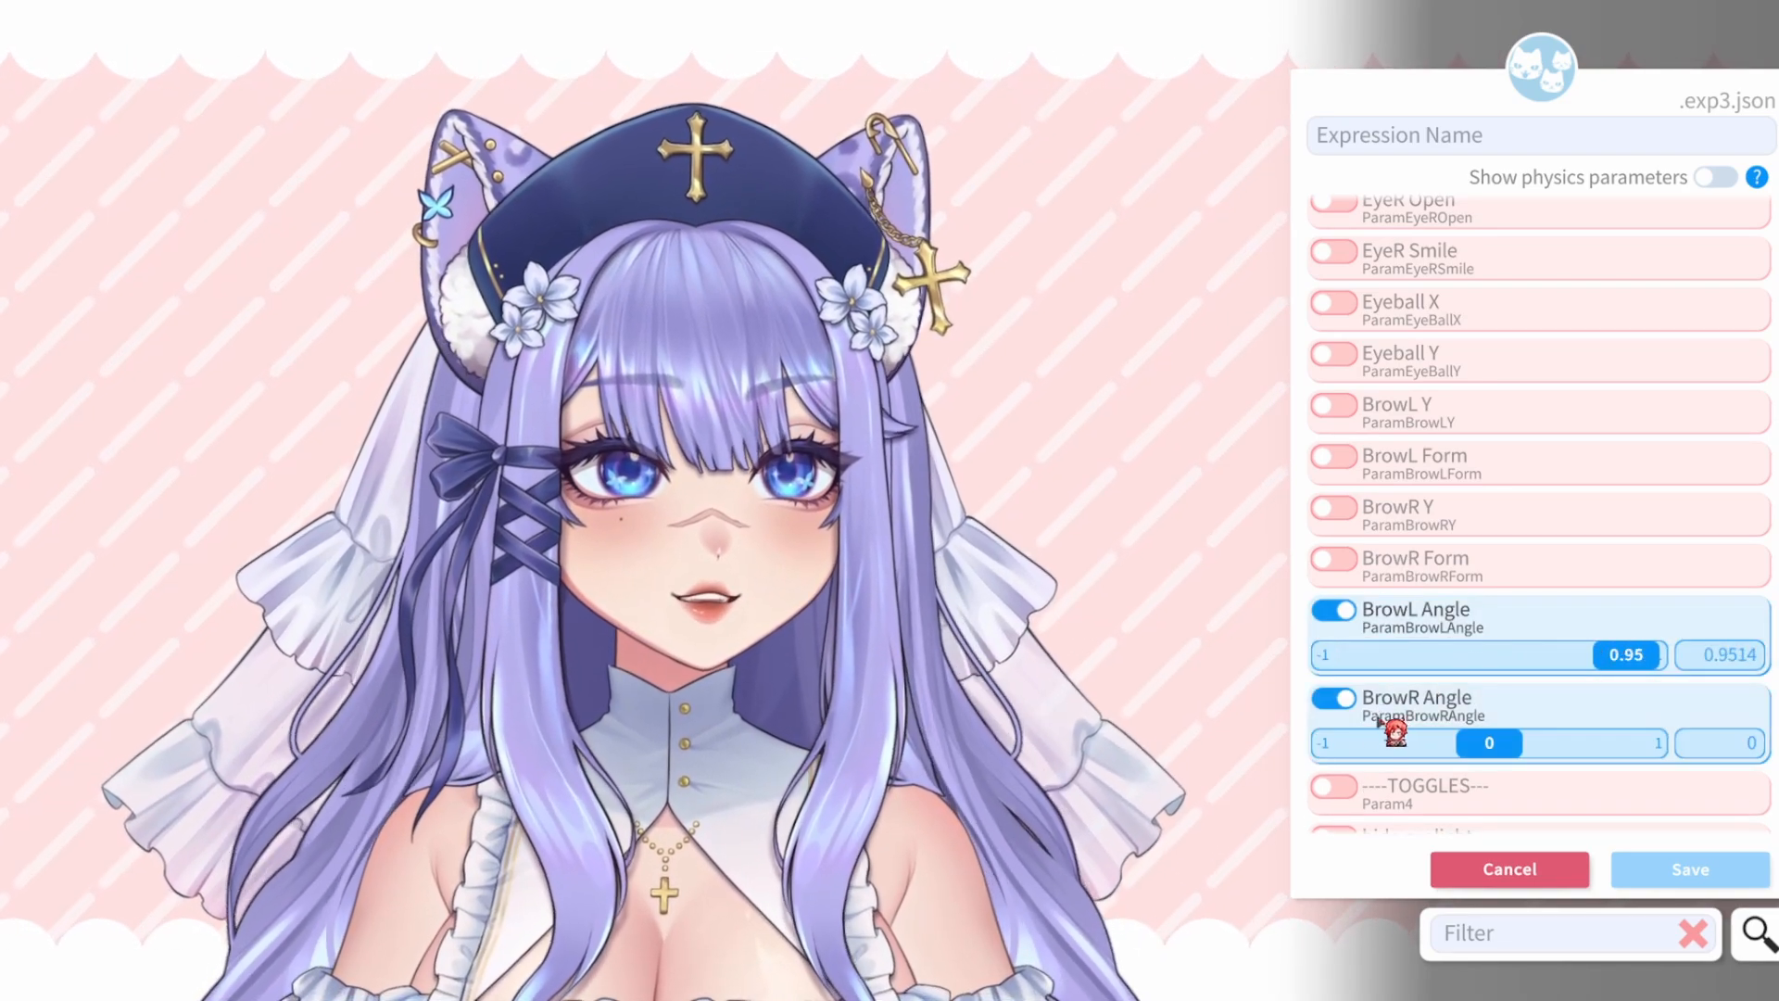
{"action": "left_click_drag", "start_coordinate": [1531, 751], "coordinate": [1716, 763]}
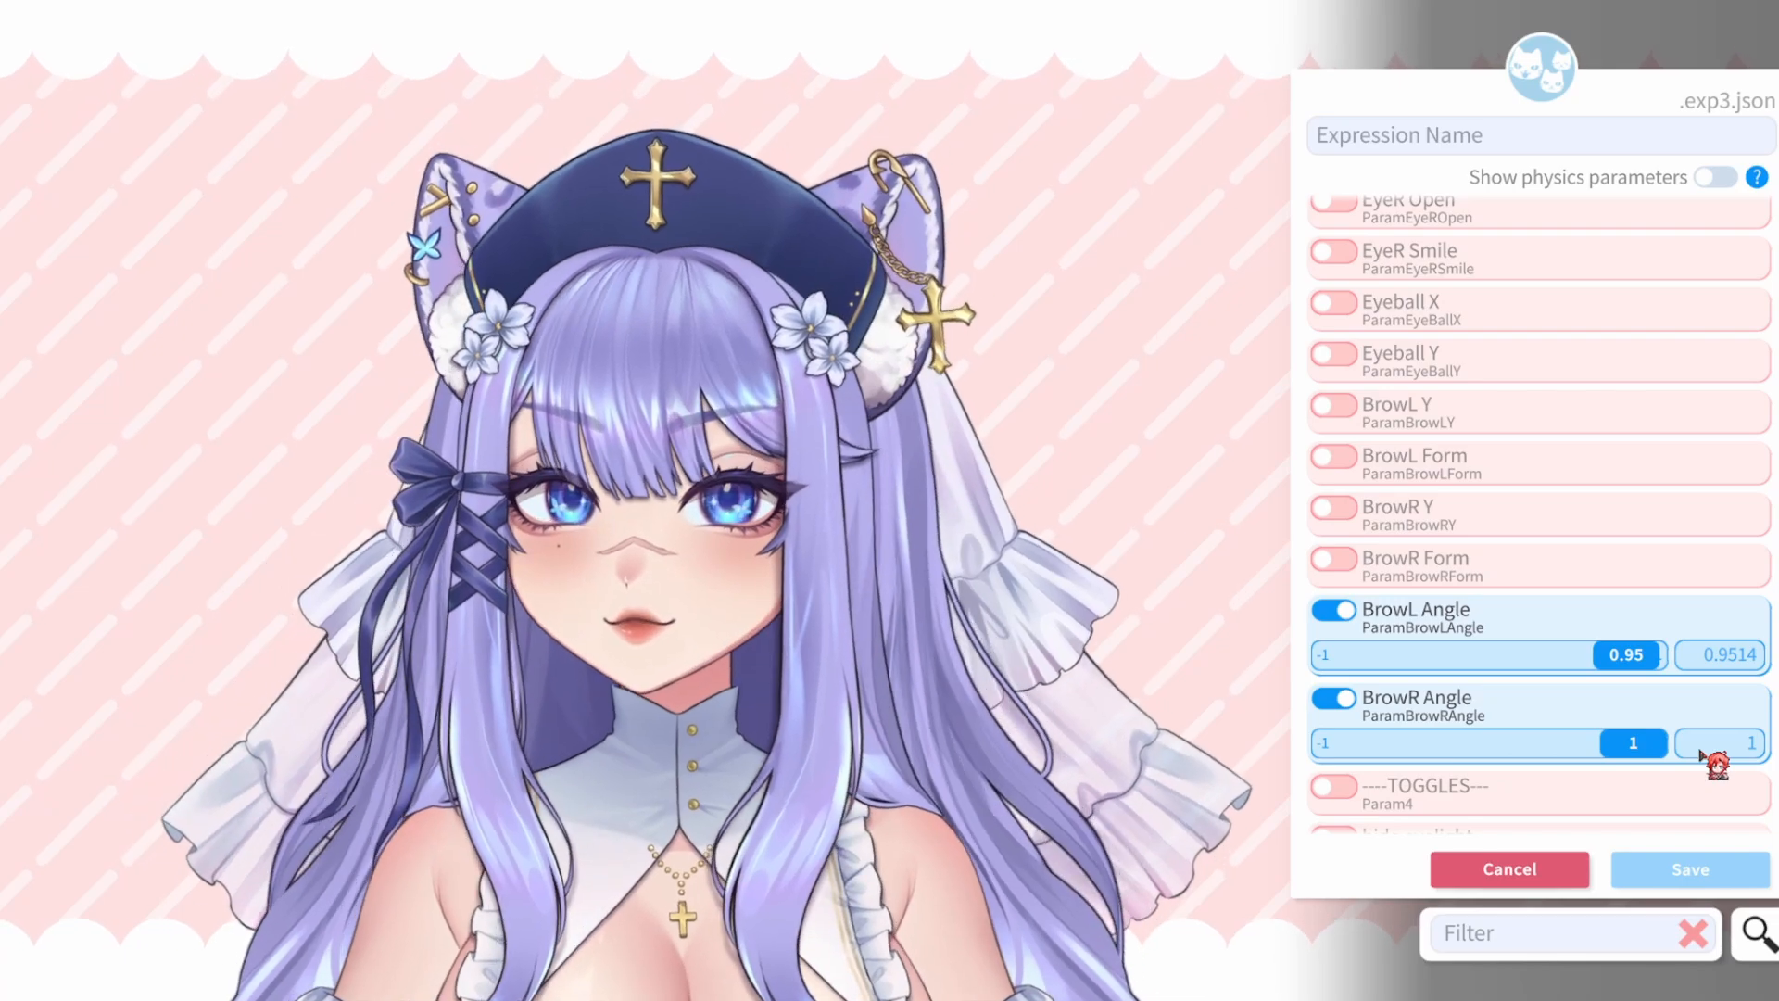
{"action": "left_click_drag", "start_coordinate": [1643, 656], "coordinate": [1699, 667]}
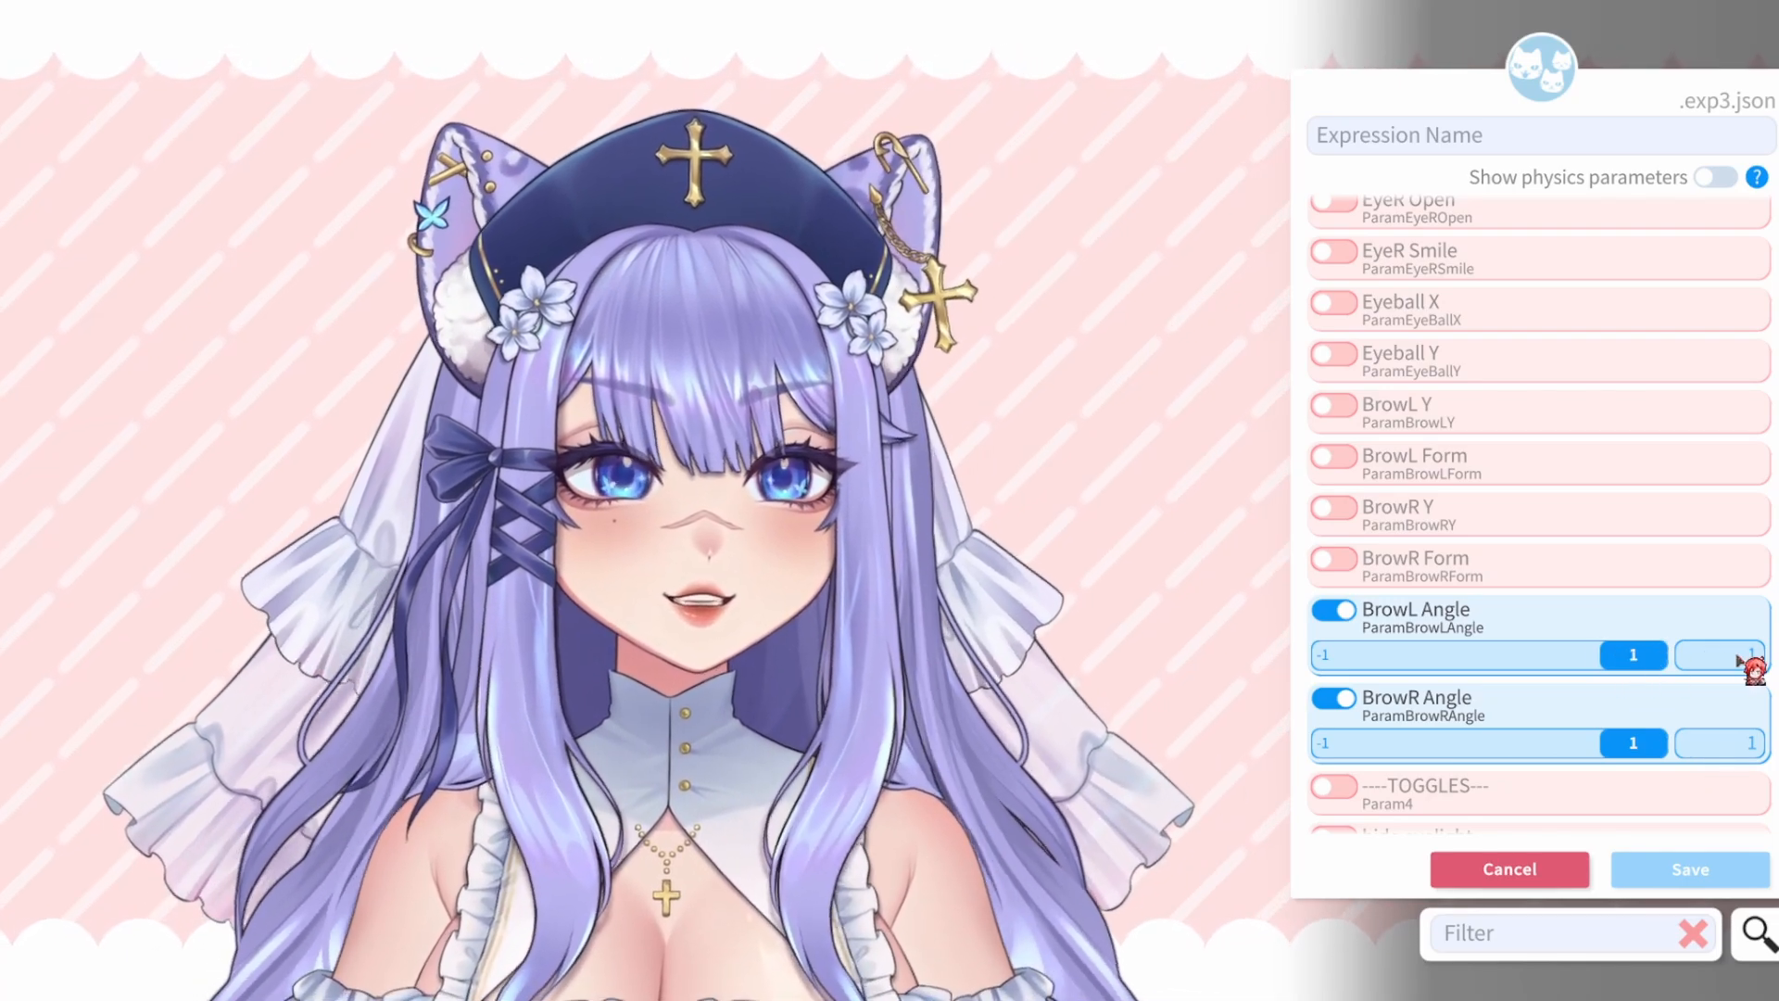
{"action": "left_click", "coordinate": [1538, 871]}
{"action": "left_click", "coordinate": [1051, 699]}
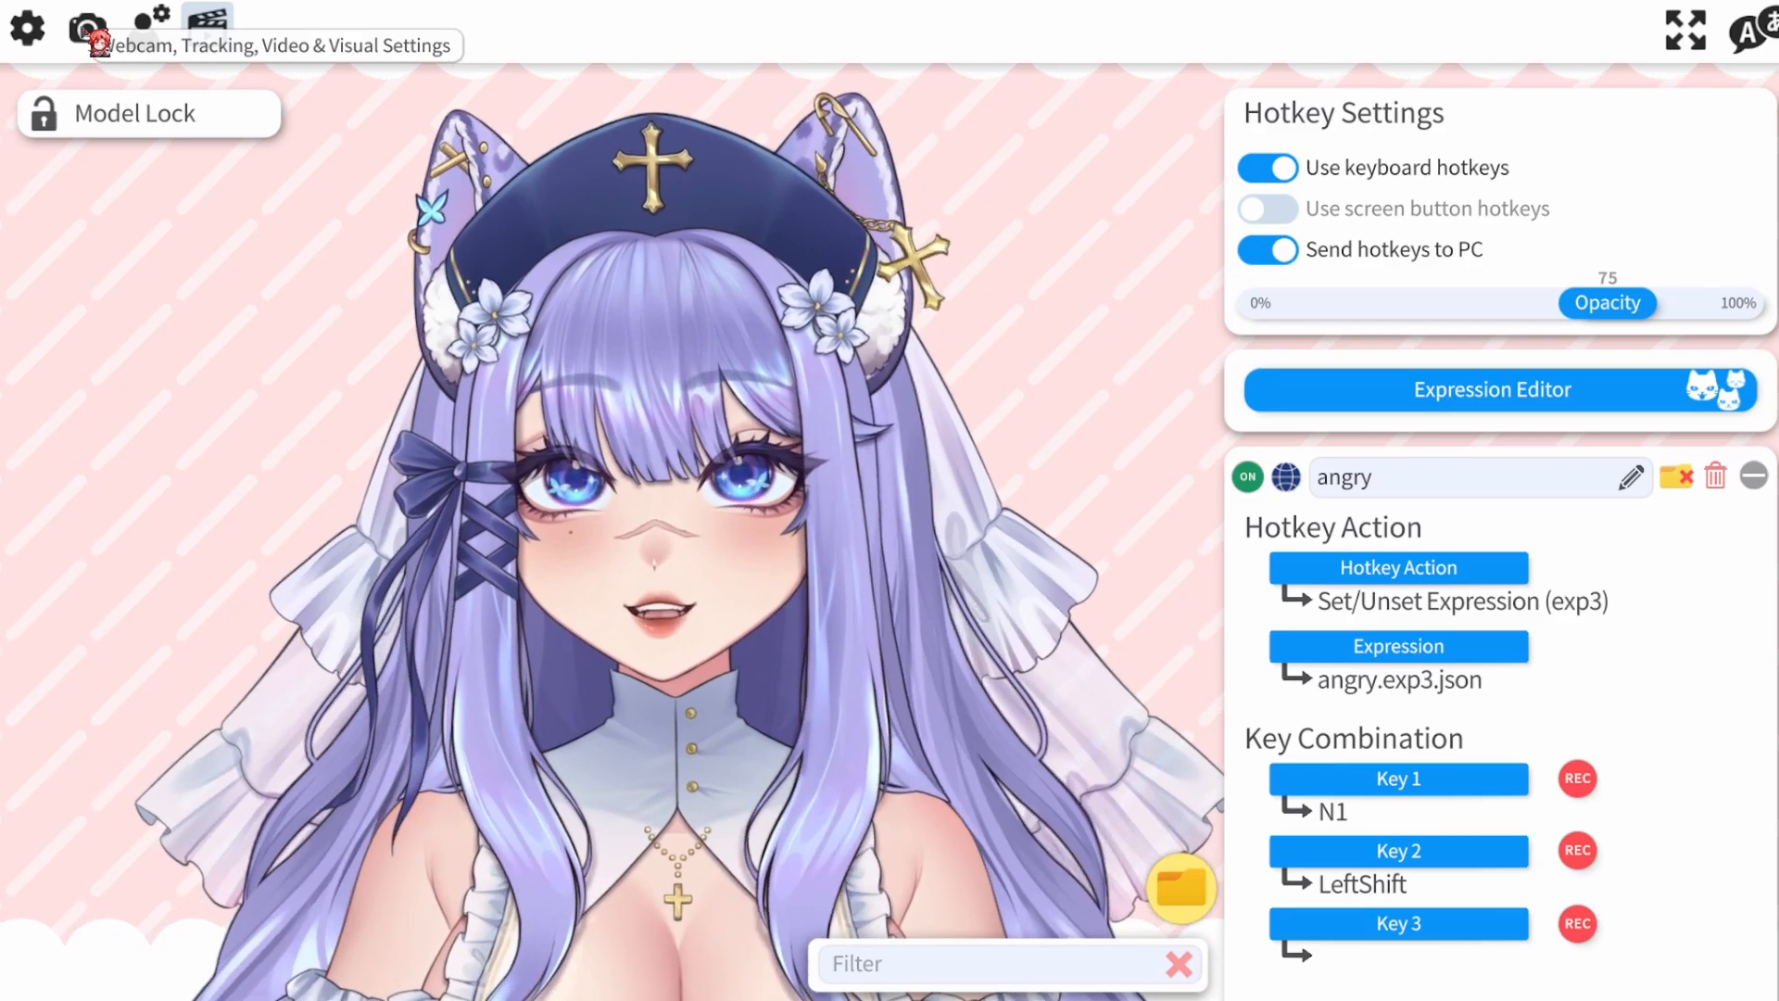
Try Stay at pose for the model when tracking is lost in the webcam tracking settings, and restore Go back to default
{"action": "left_click", "coordinate": [93, 35]}
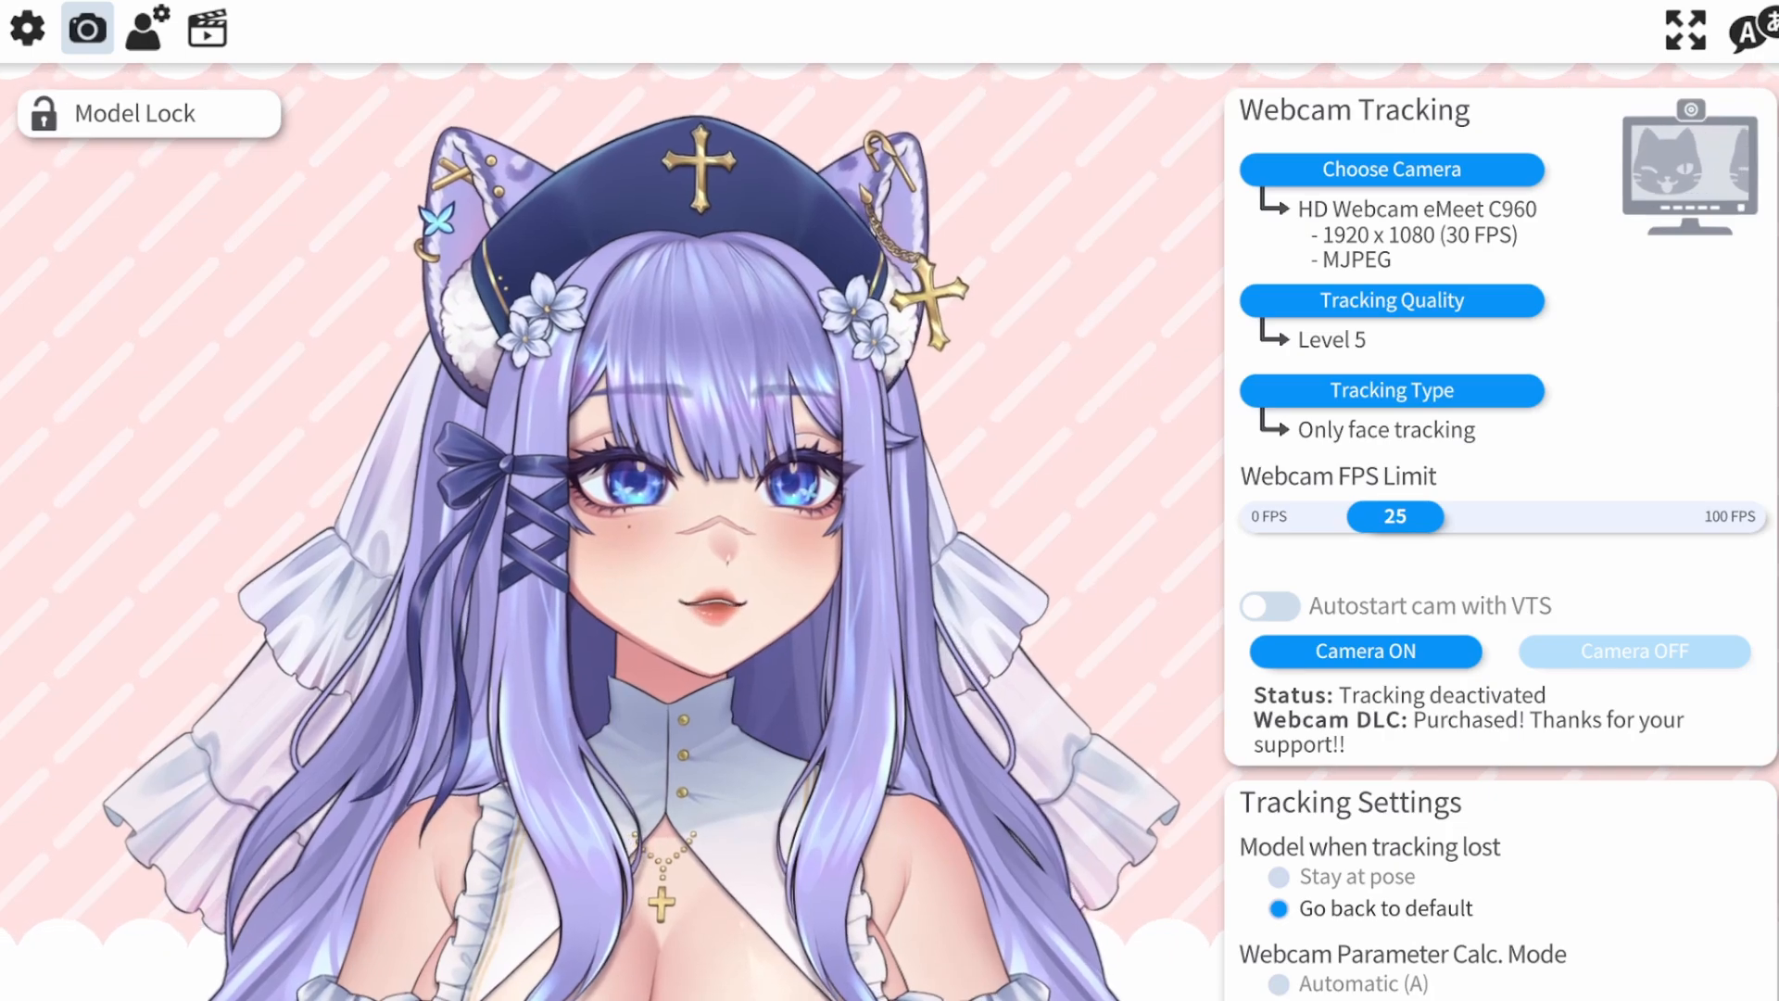
{"action": "scroll", "coordinate": [1501, 556], "scroll_direction": "down", "scroll_amount": 1}
{"action": "scroll", "coordinate": [1502, 556], "scroll_direction": "down", "scroll_amount": 10}
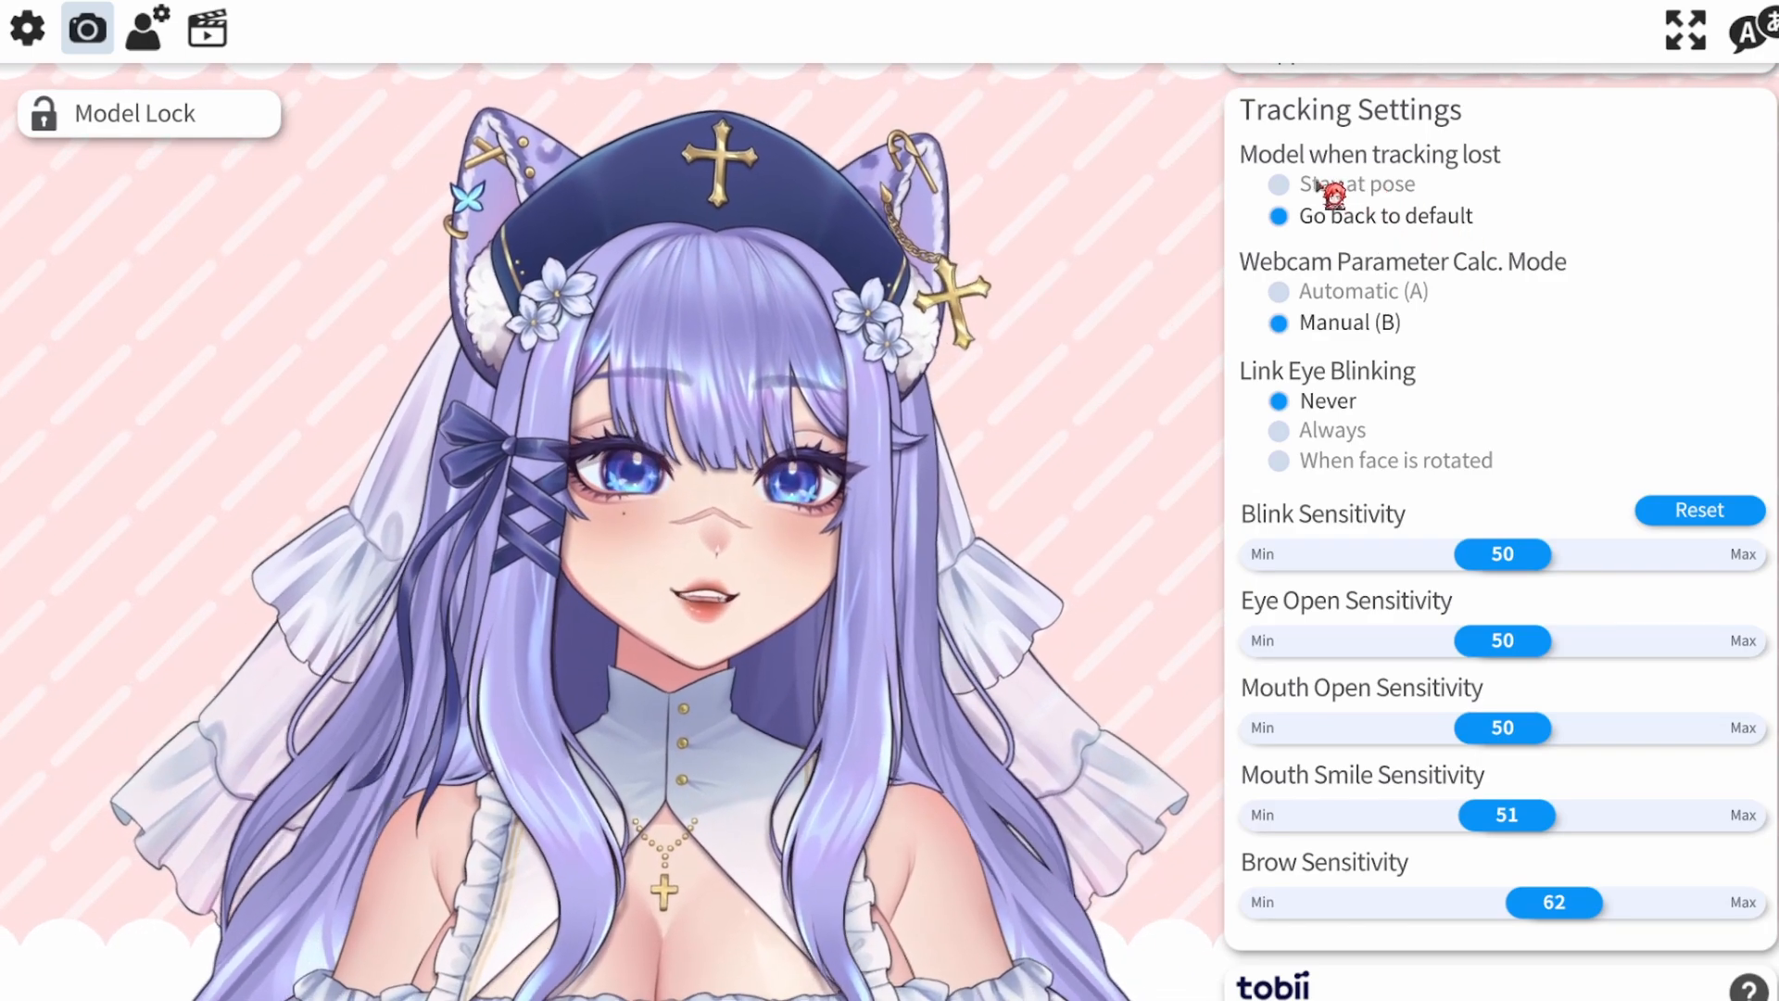
{"action": "left_click", "coordinate": [1281, 186]}
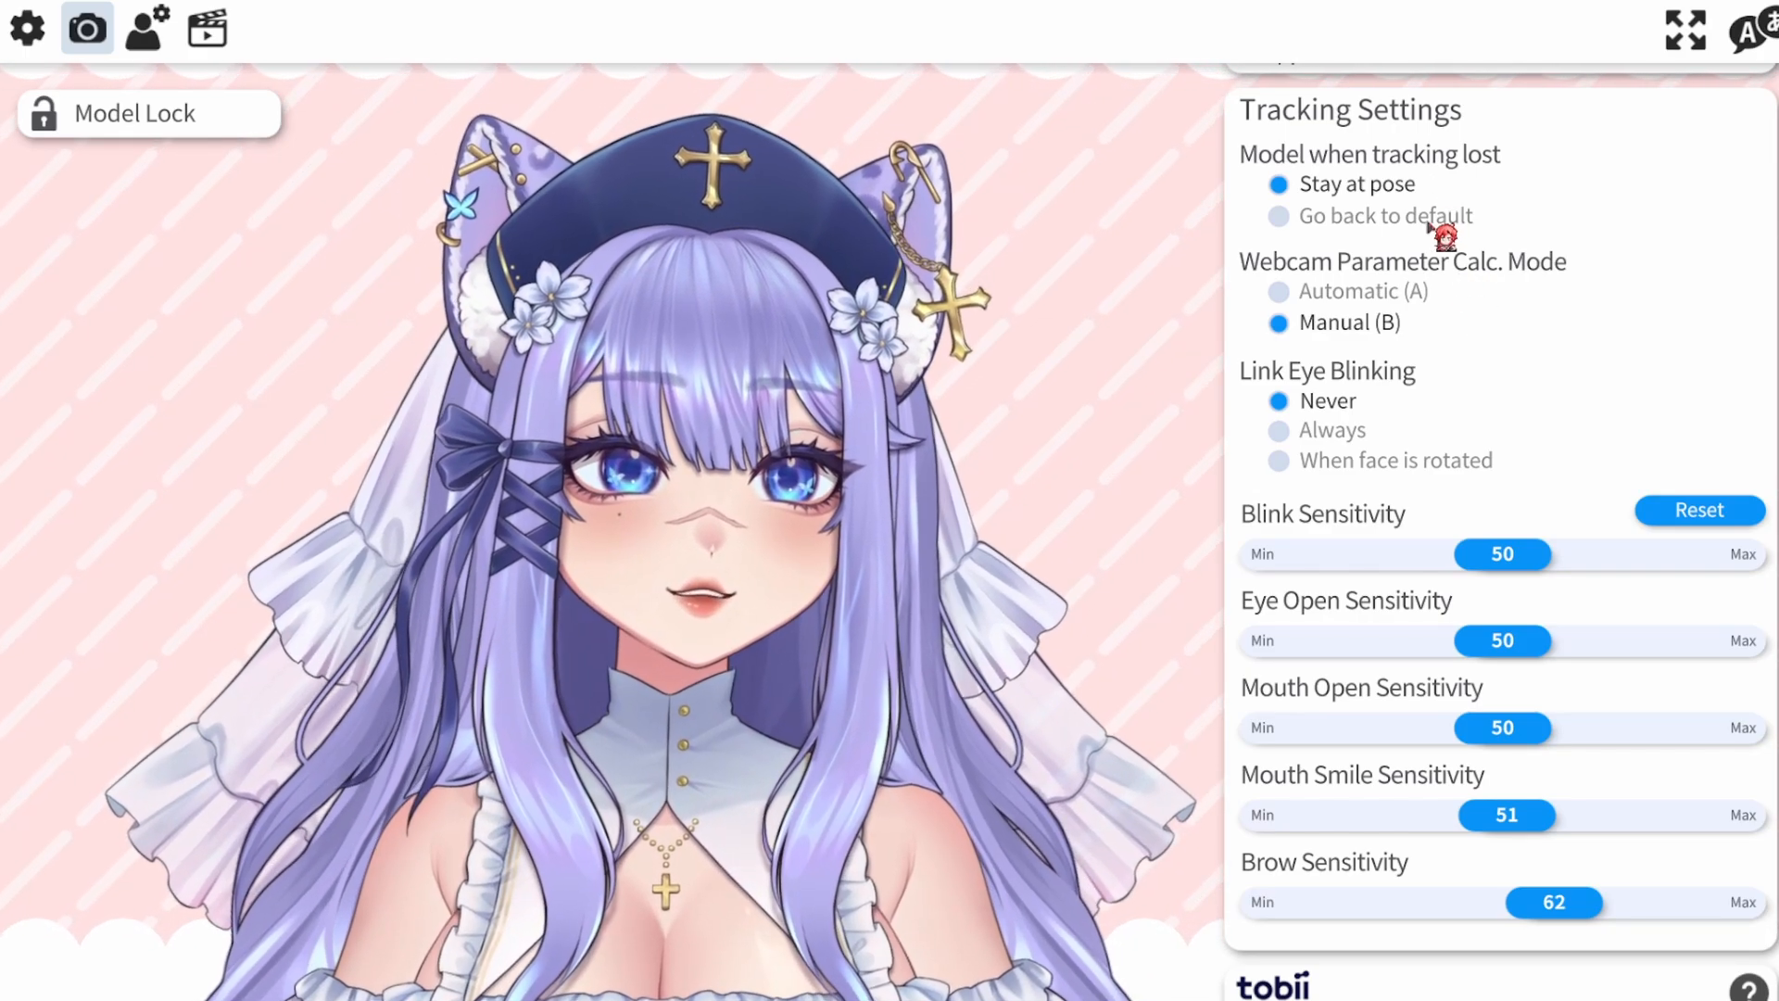
{"action": "left_click", "coordinate": [1428, 222]}
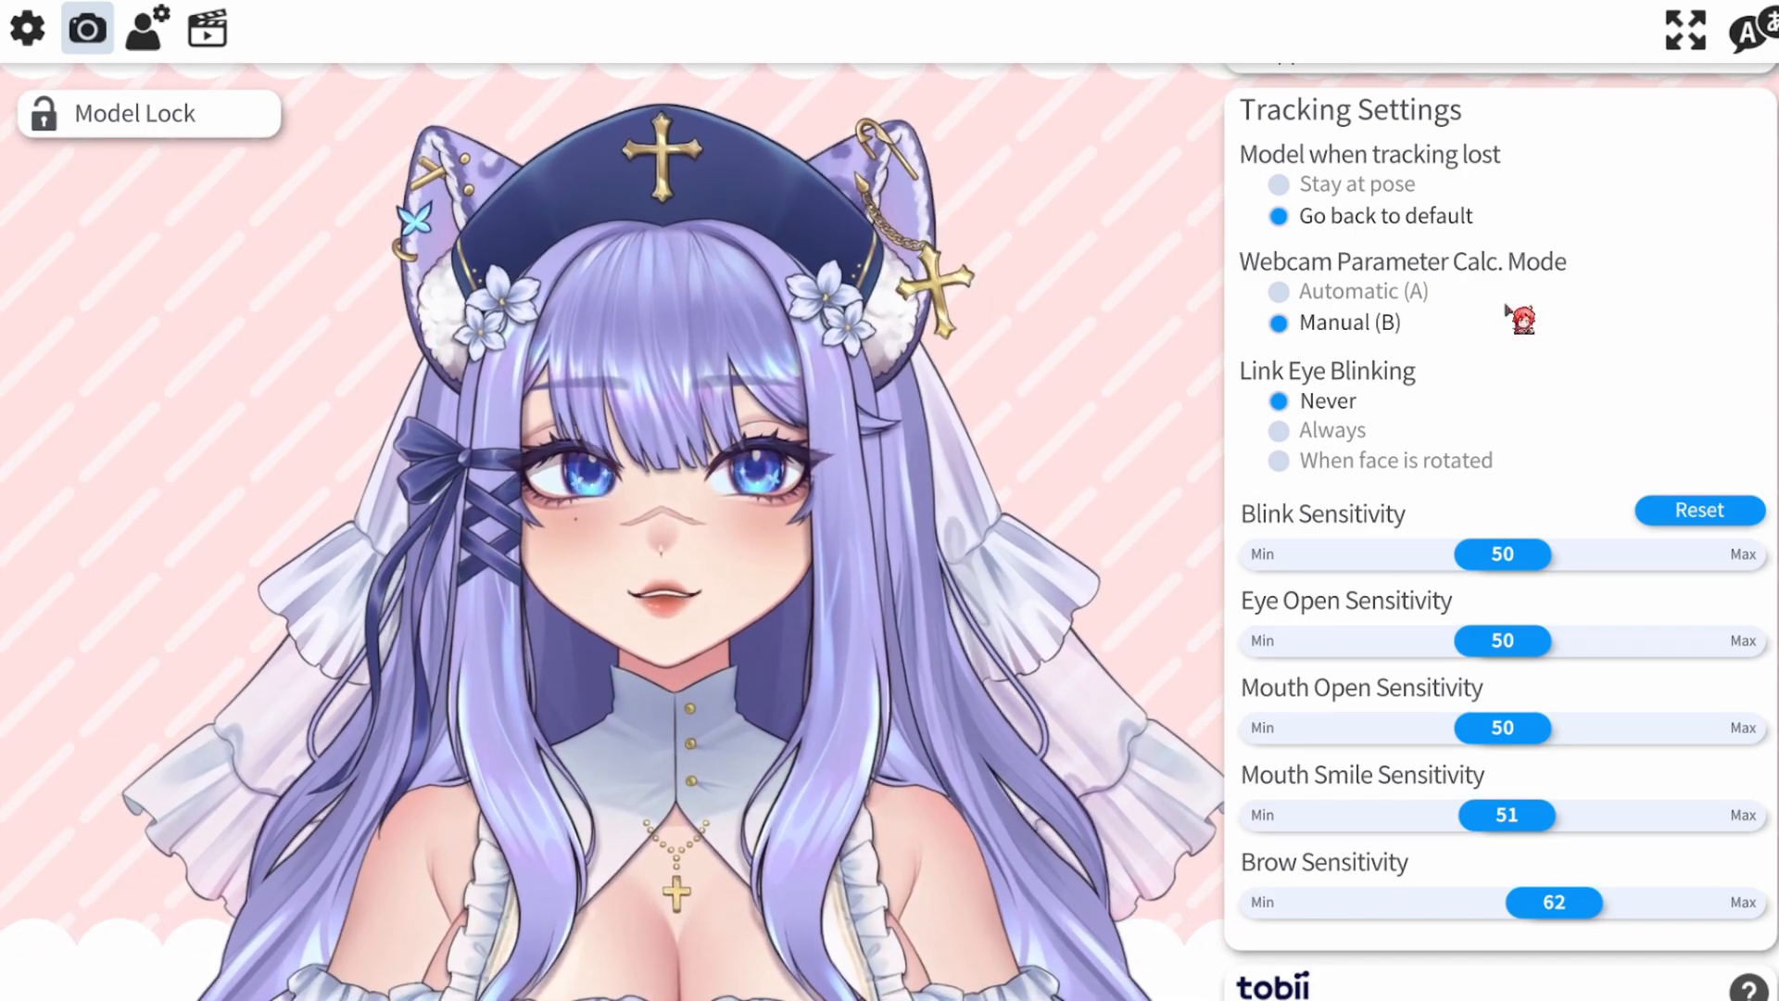
Try linking eye blinking when the face is rotated, and set Link Eye Blinking back to Never
{"action": "scroll", "coordinate": [1520, 347], "scroll_direction": "down", "scroll_amount": 1}
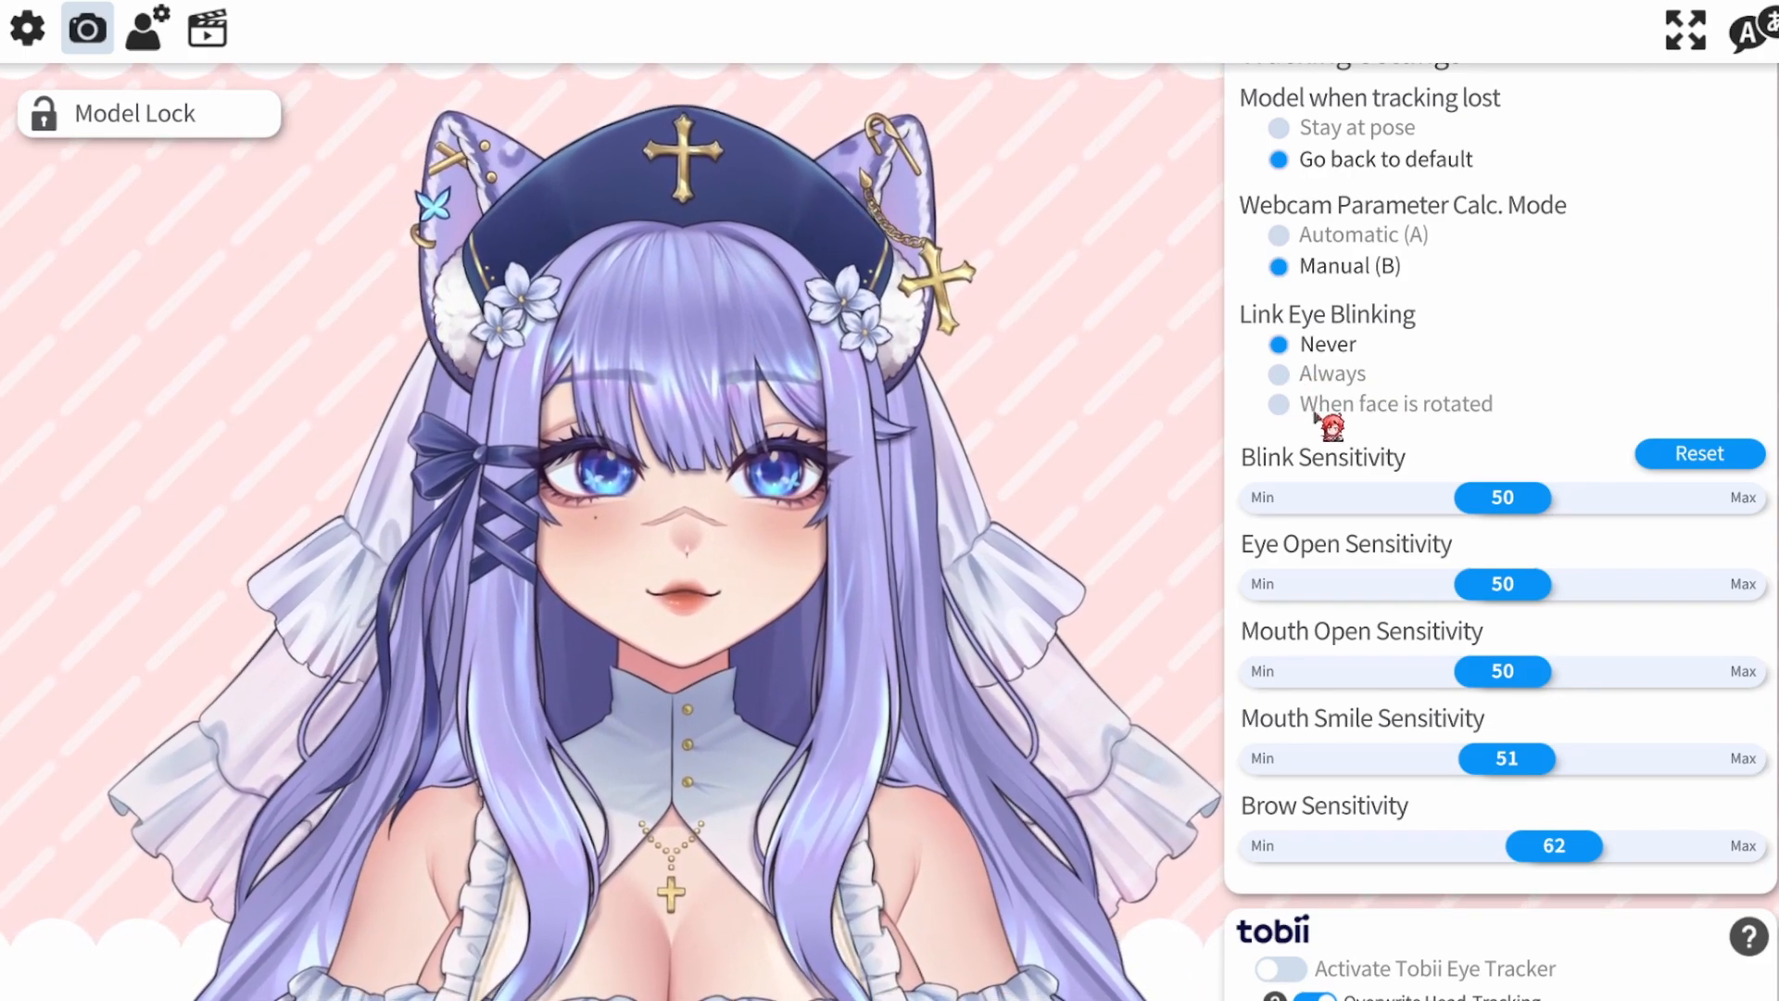
{"action": "left_click", "coordinate": [1288, 409]}
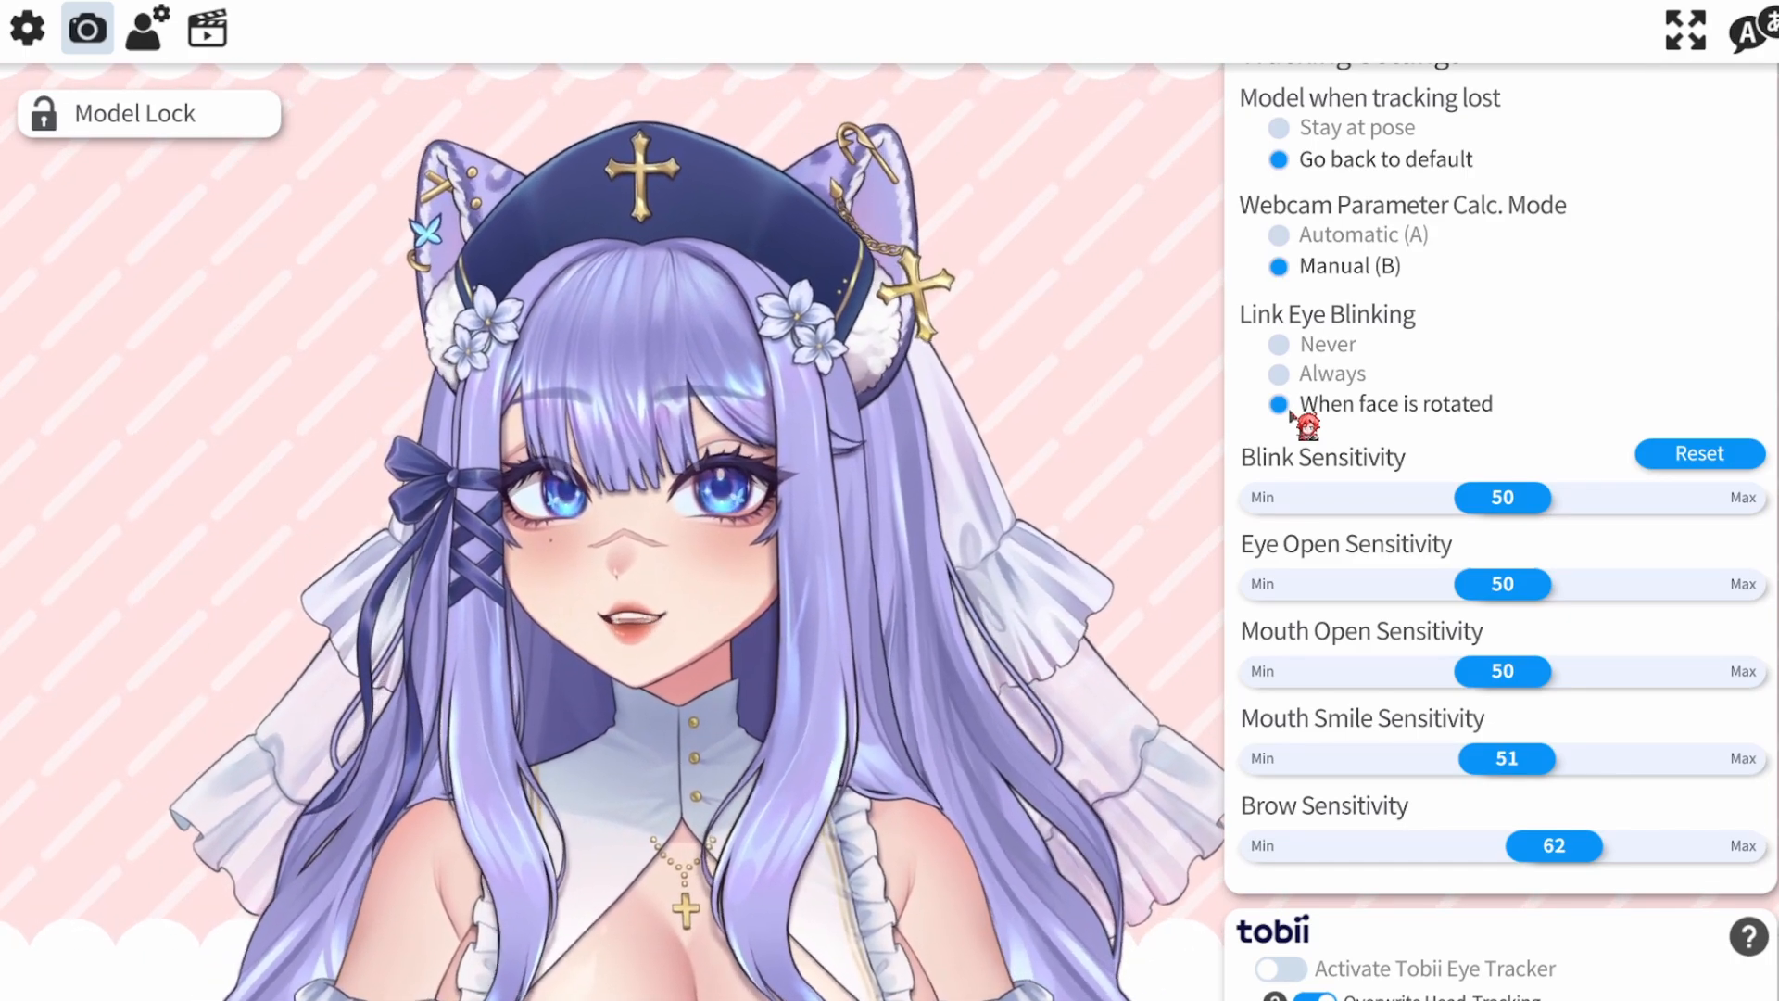
{"action": "left_click", "coordinate": [1292, 350]}
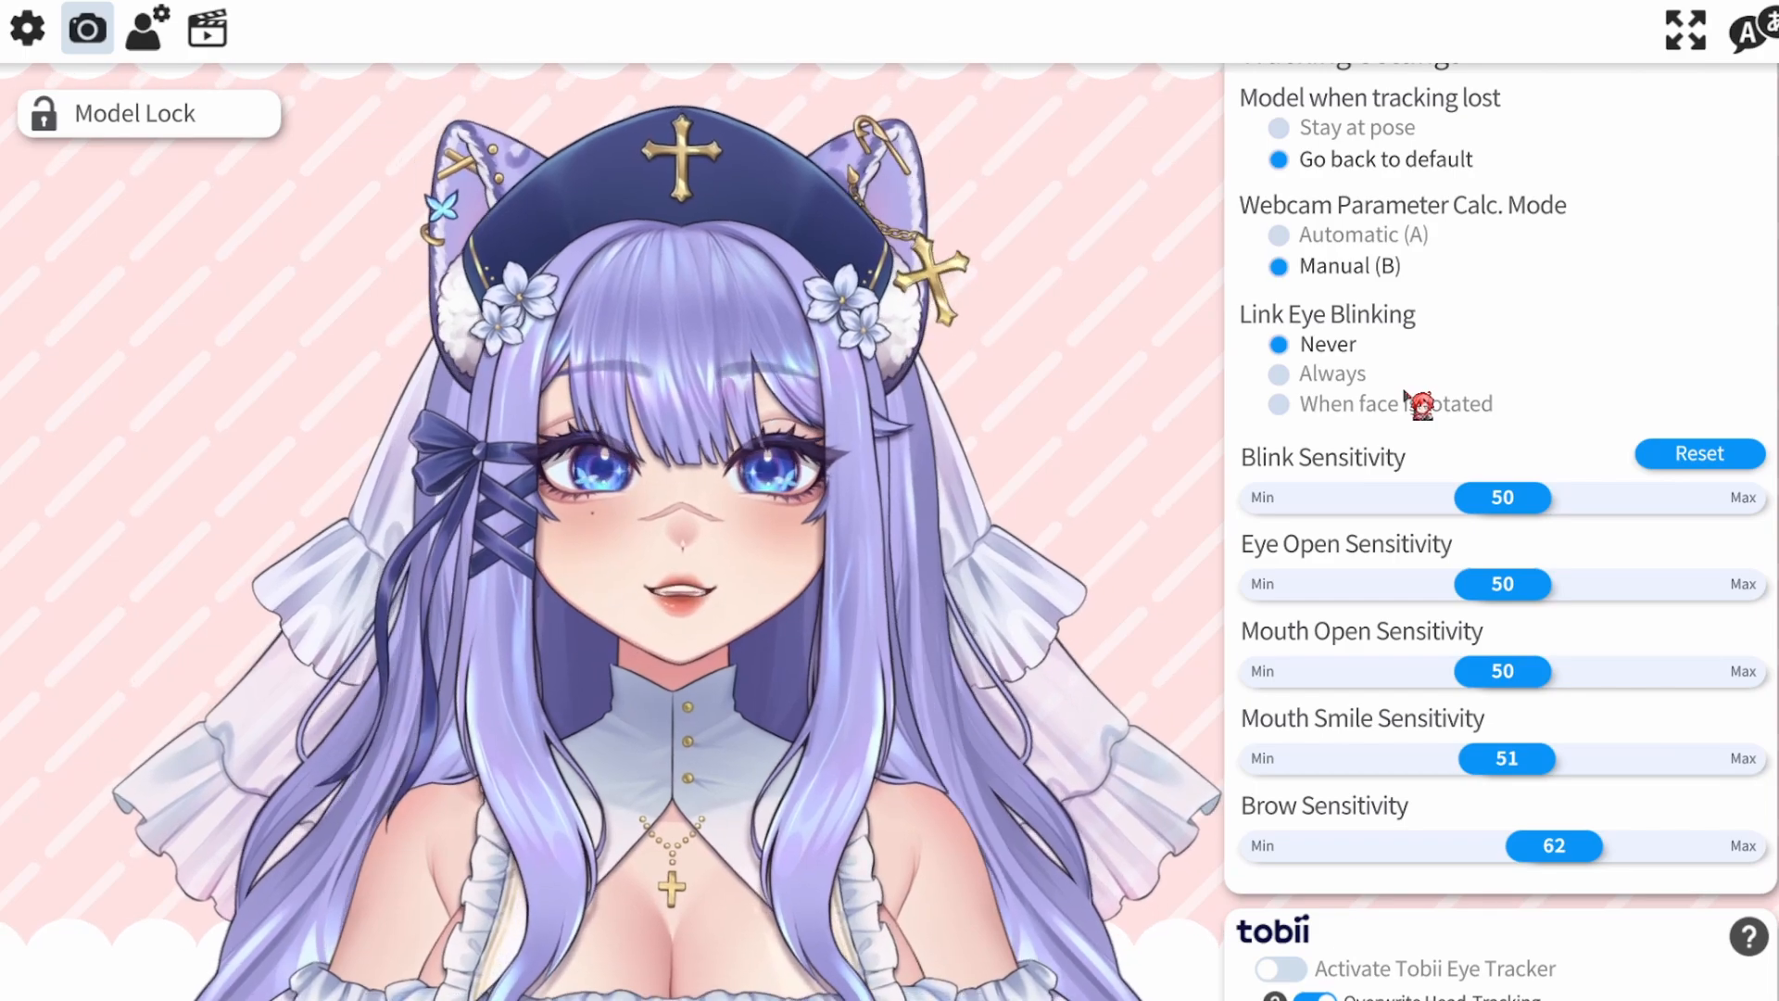
Review the general settings for connections, plugins, the Live2D Cubism Editor API, mouse input, microphone and lipsync
{"action": "scroll", "coordinate": [1432, 399], "scroll_direction": "down", "scroll_amount": 1}
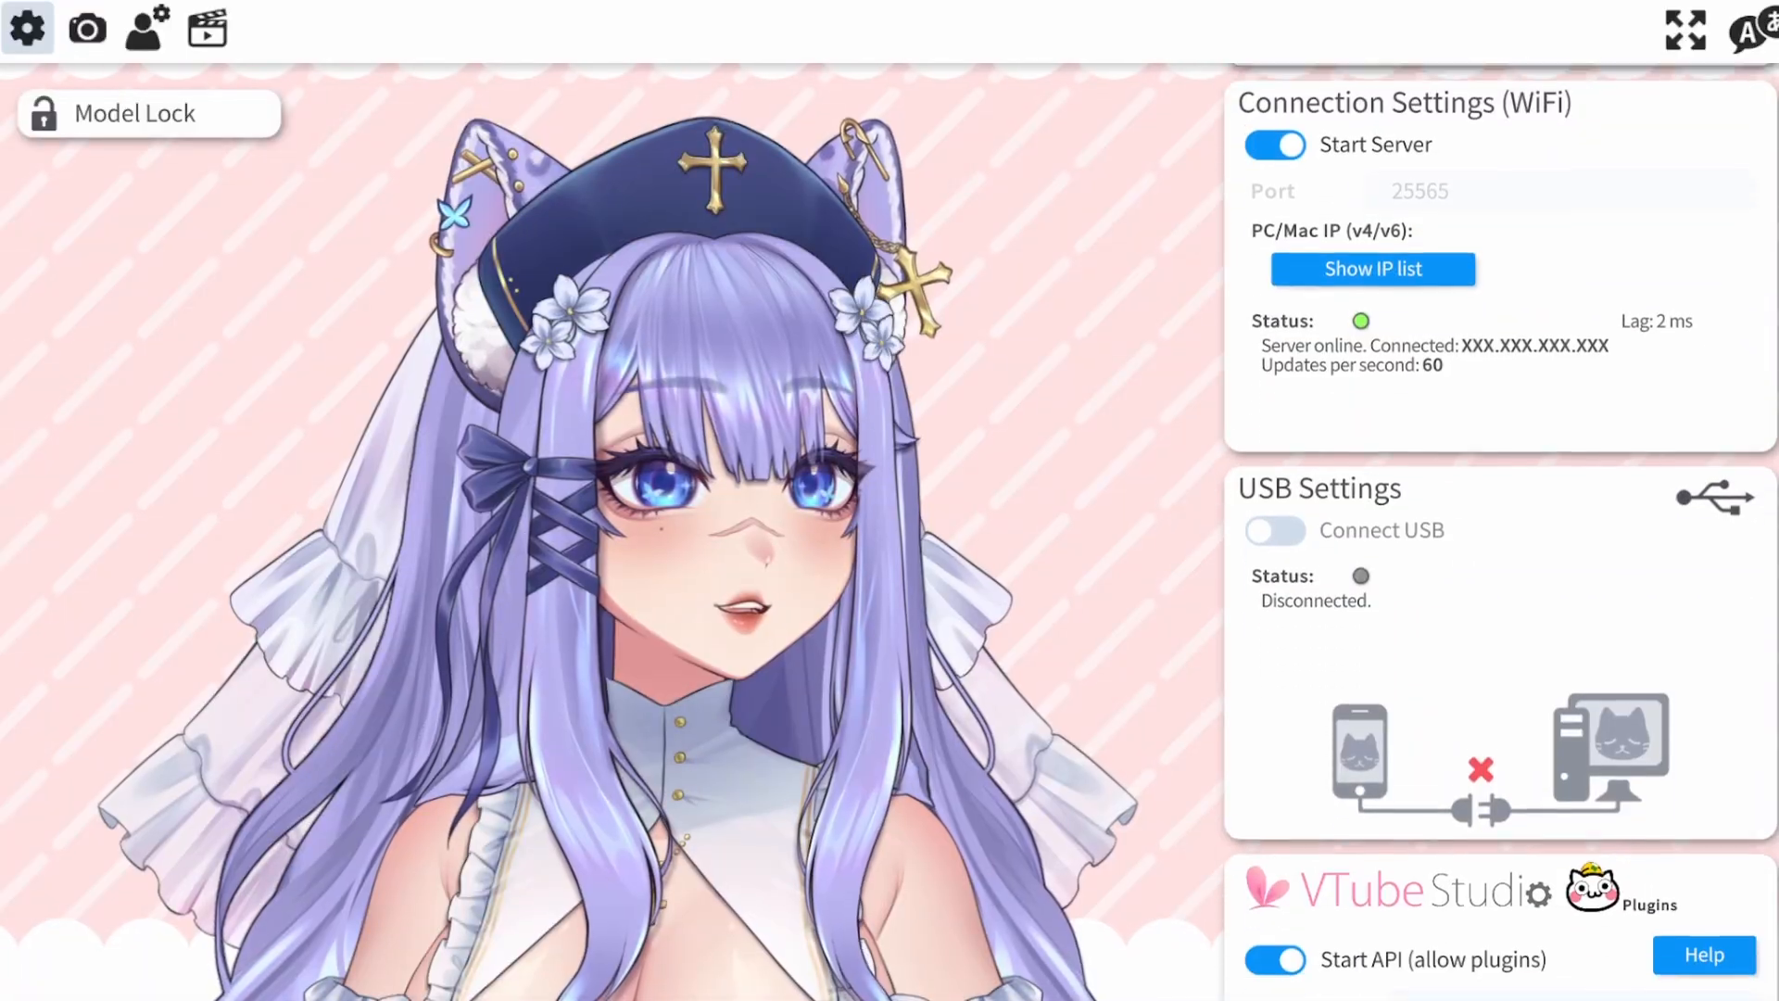
{"action": "scroll", "coordinate": [1501, 528], "scroll_direction": "down", "scroll_amount": 5}
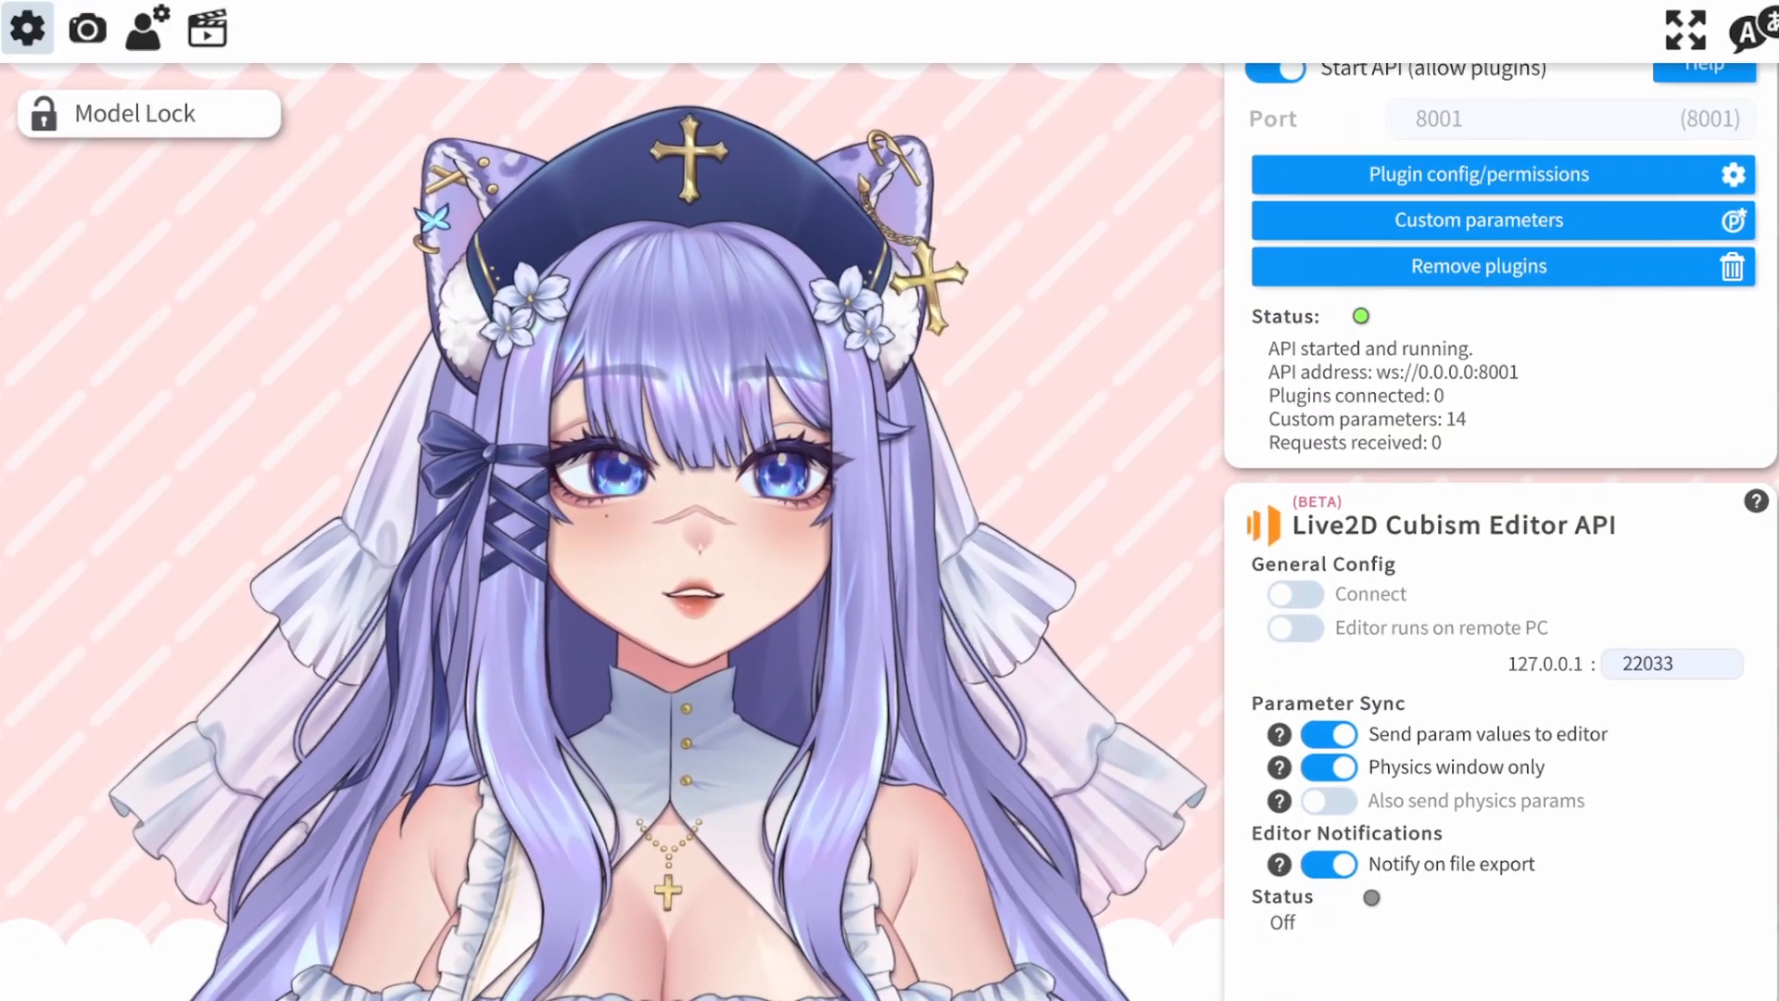
{"action": "scroll", "coordinate": [1501, 528], "scroll_direction": "down", "scroll_amount": 8}
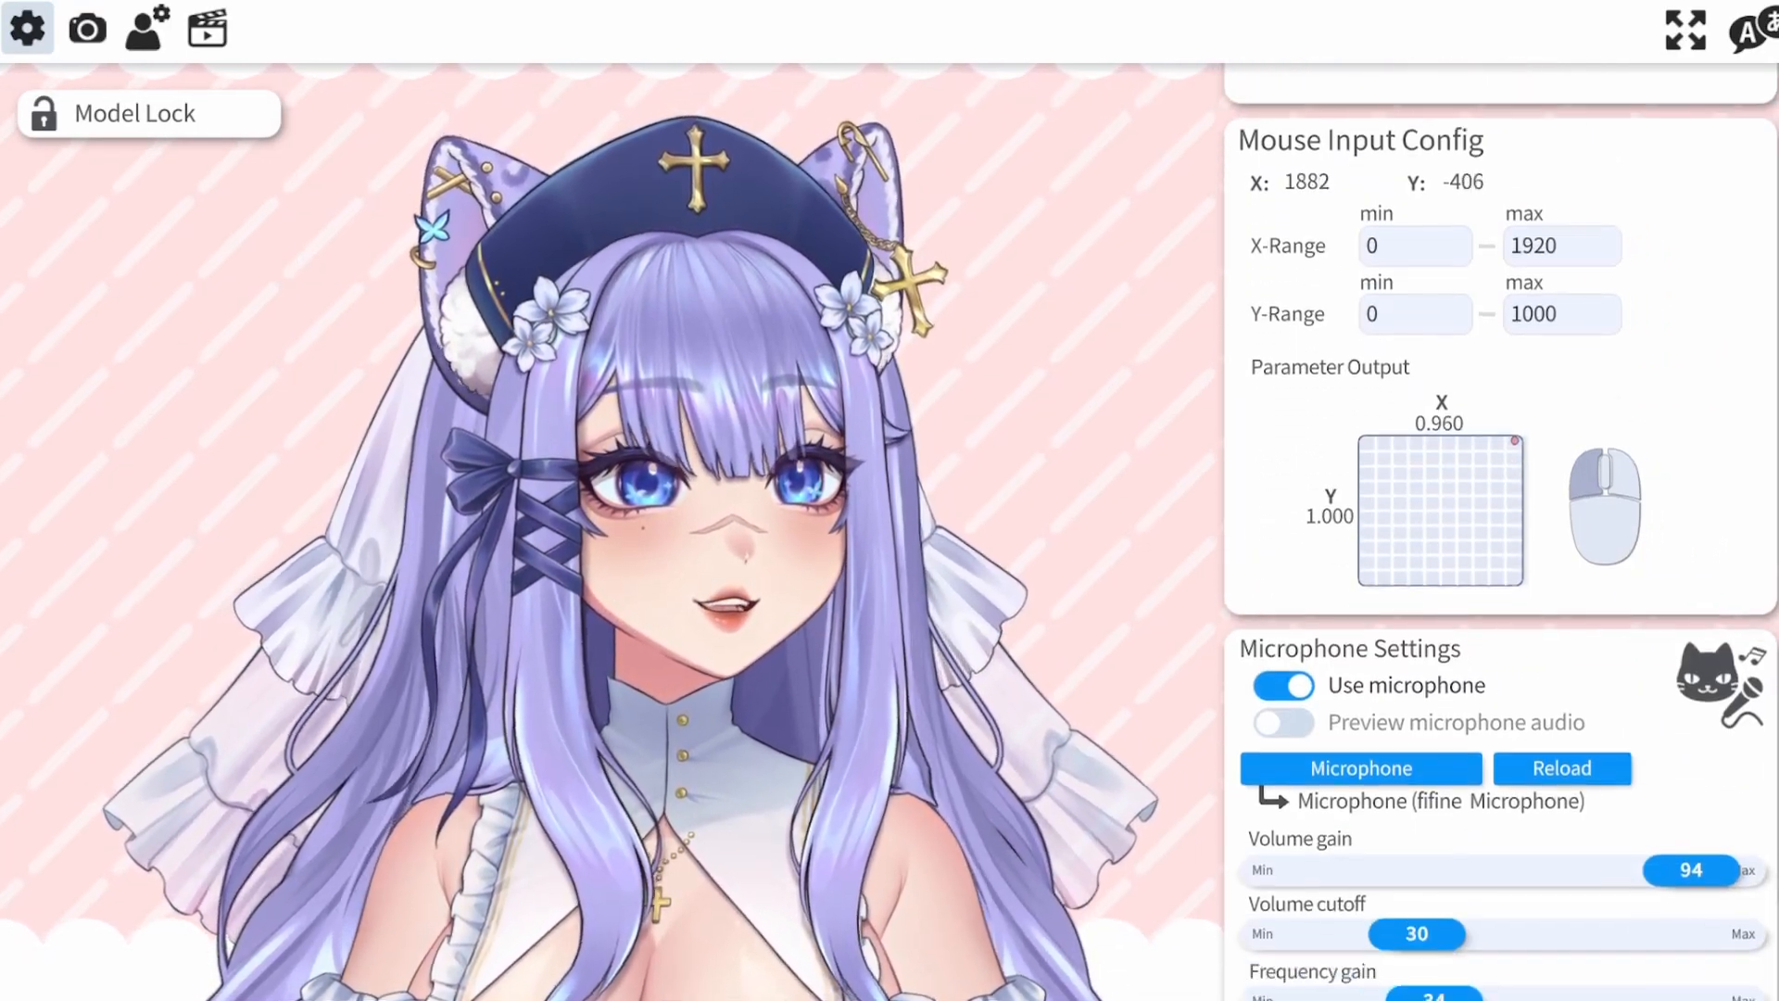
{"action": "scroll", "coordinate": [1501, 528], "scroll_direction": "down", "scroll_amount": 5}
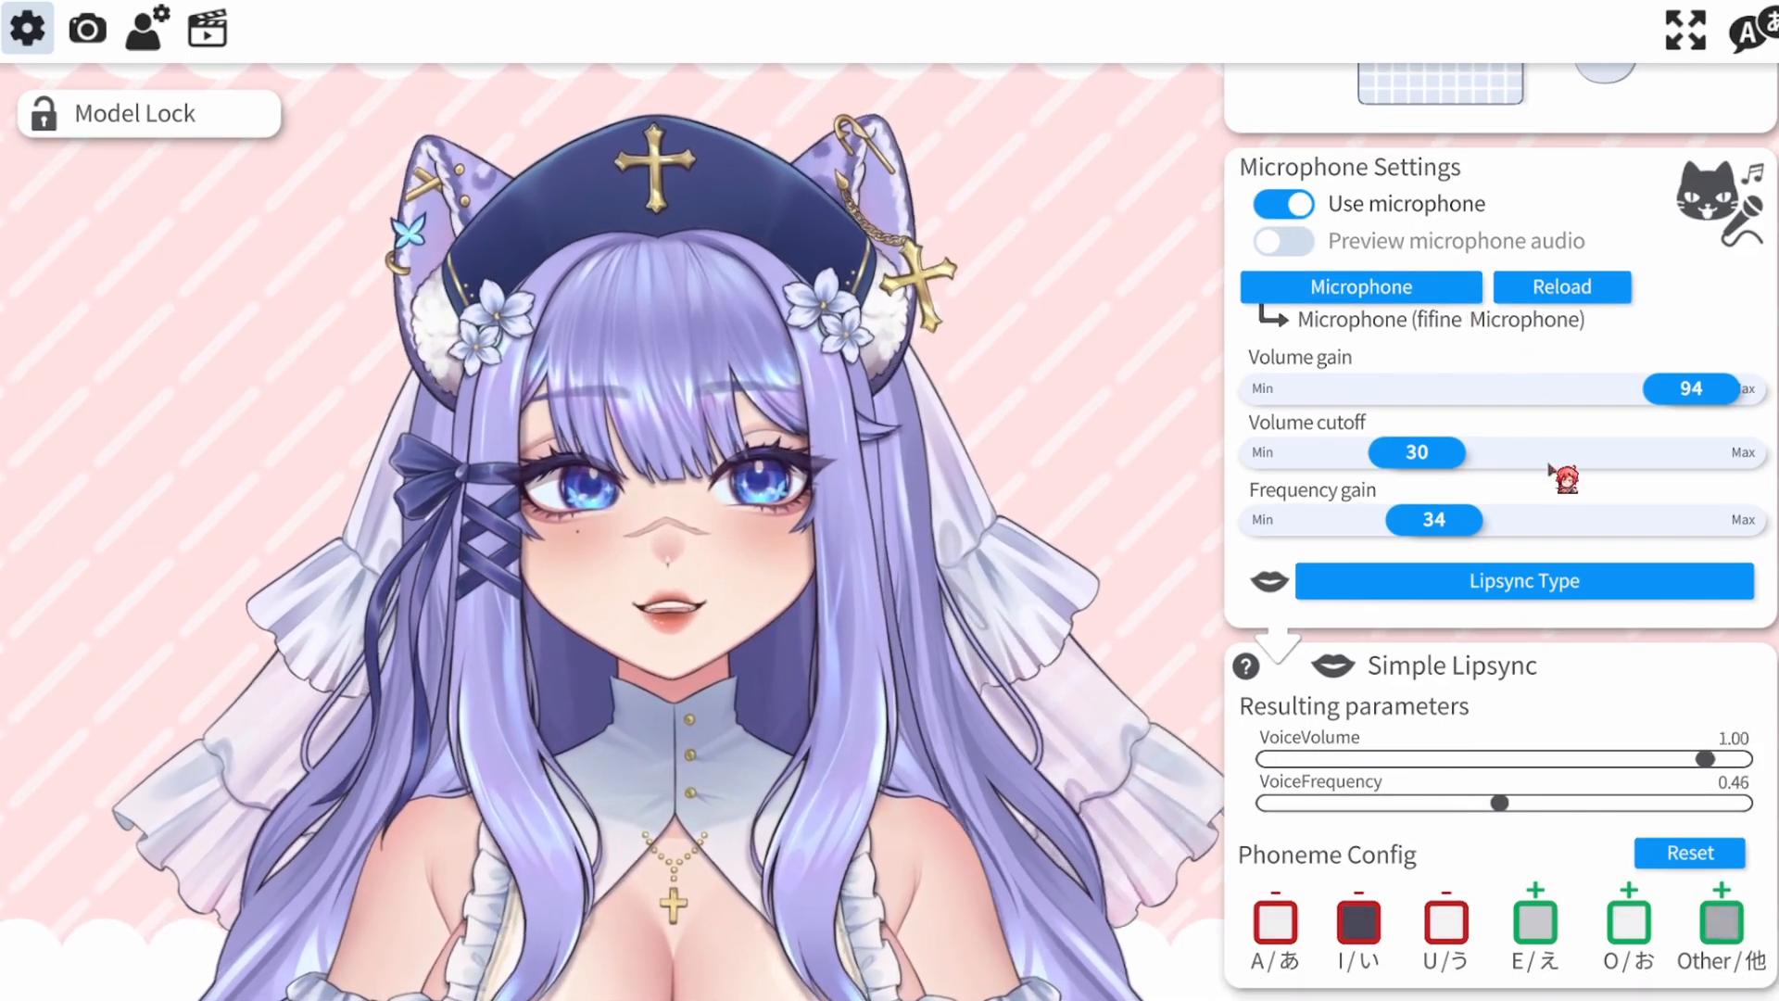
{"action": "scroll", "coordinate": [1562, 496], "scroll_direction": "down", "scroll_amount": 1}
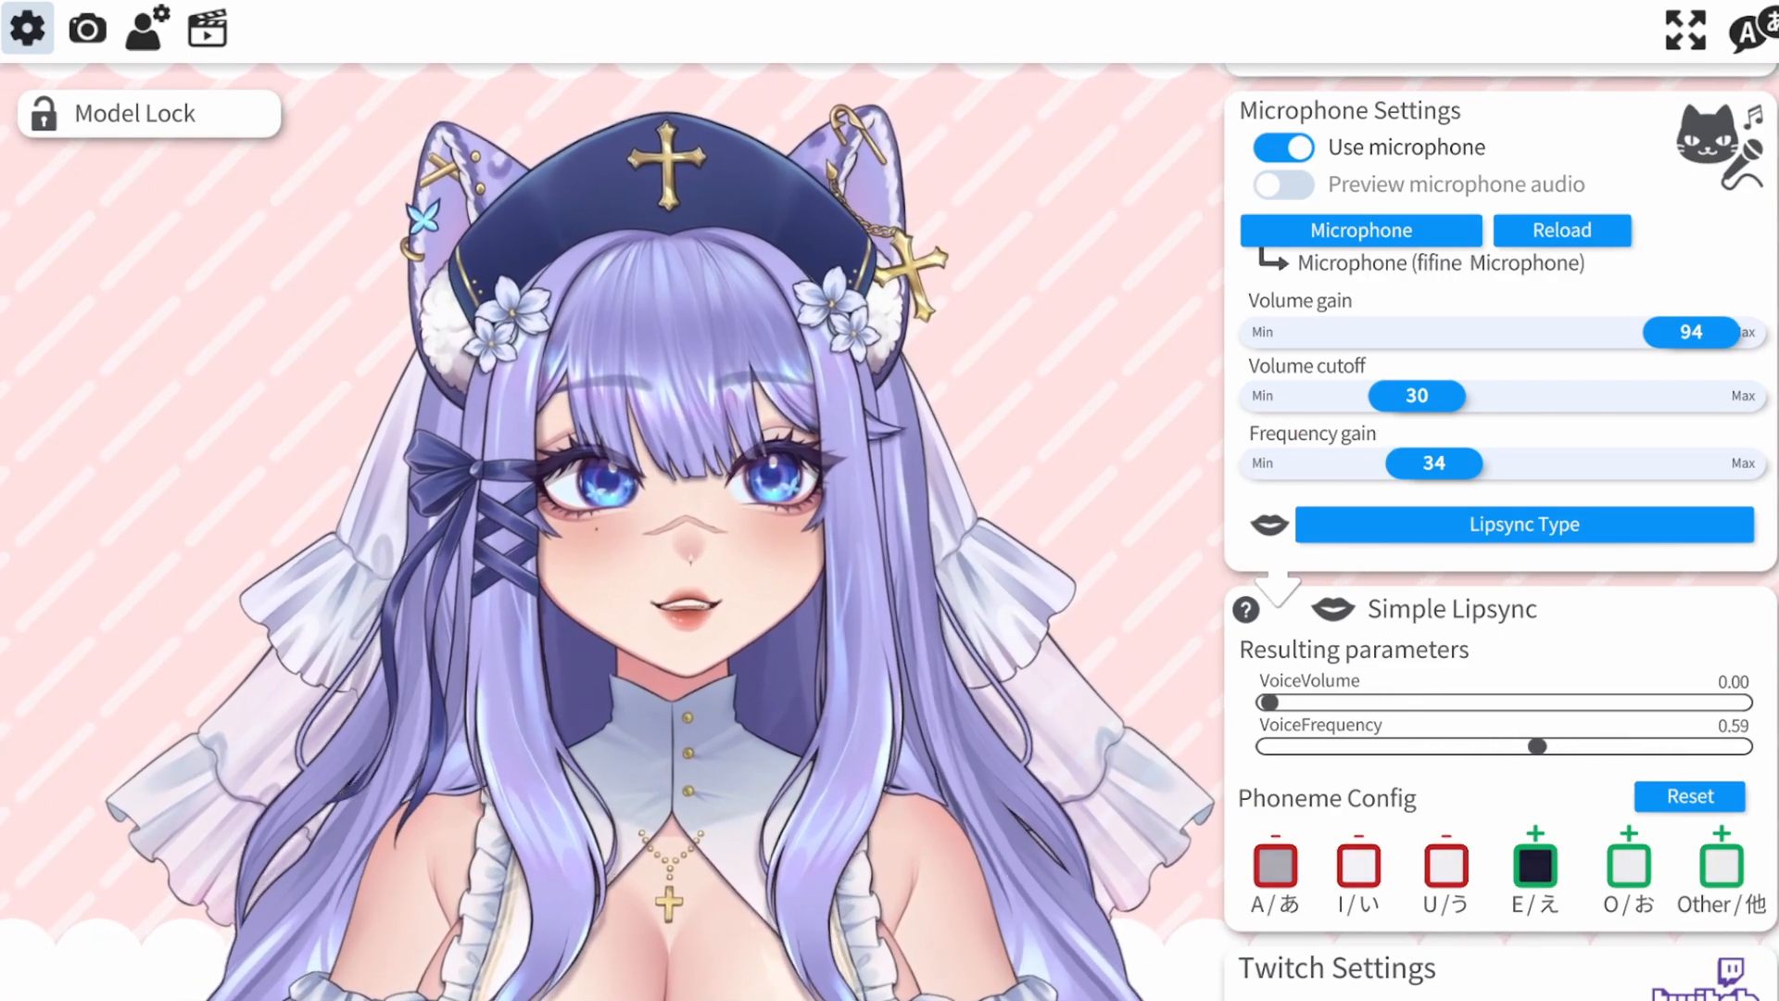
Examine the phoneme configuration, the Twitch settings and the General Configuration options
{"action": "scroll", "coordinate": [1501, 528], "scroll_direction": "down", "scroll_amount": 10}
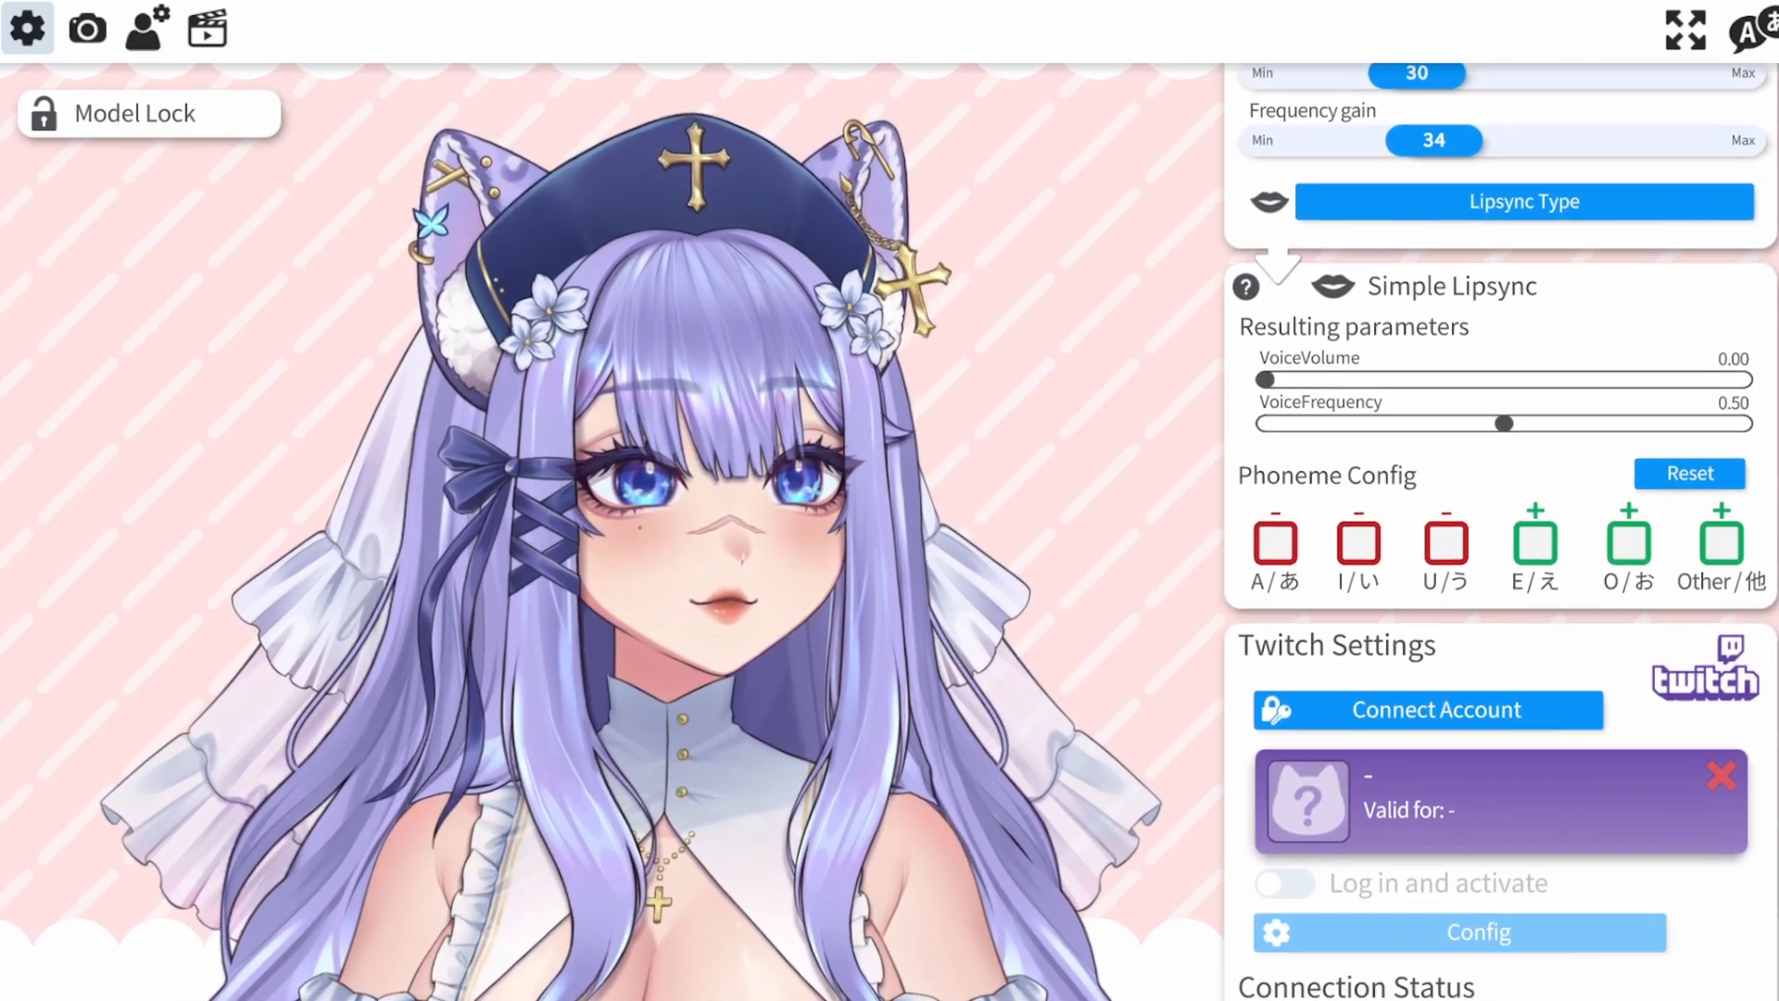
{"action": "scroll", "coordinate": [1502, 529], "scroll_direction": "up", "scroll_amount": 15}
{"action": "scroll", "coordinate": [1501, 528], "scroll_direction": "up", "scroll_amount": 15}
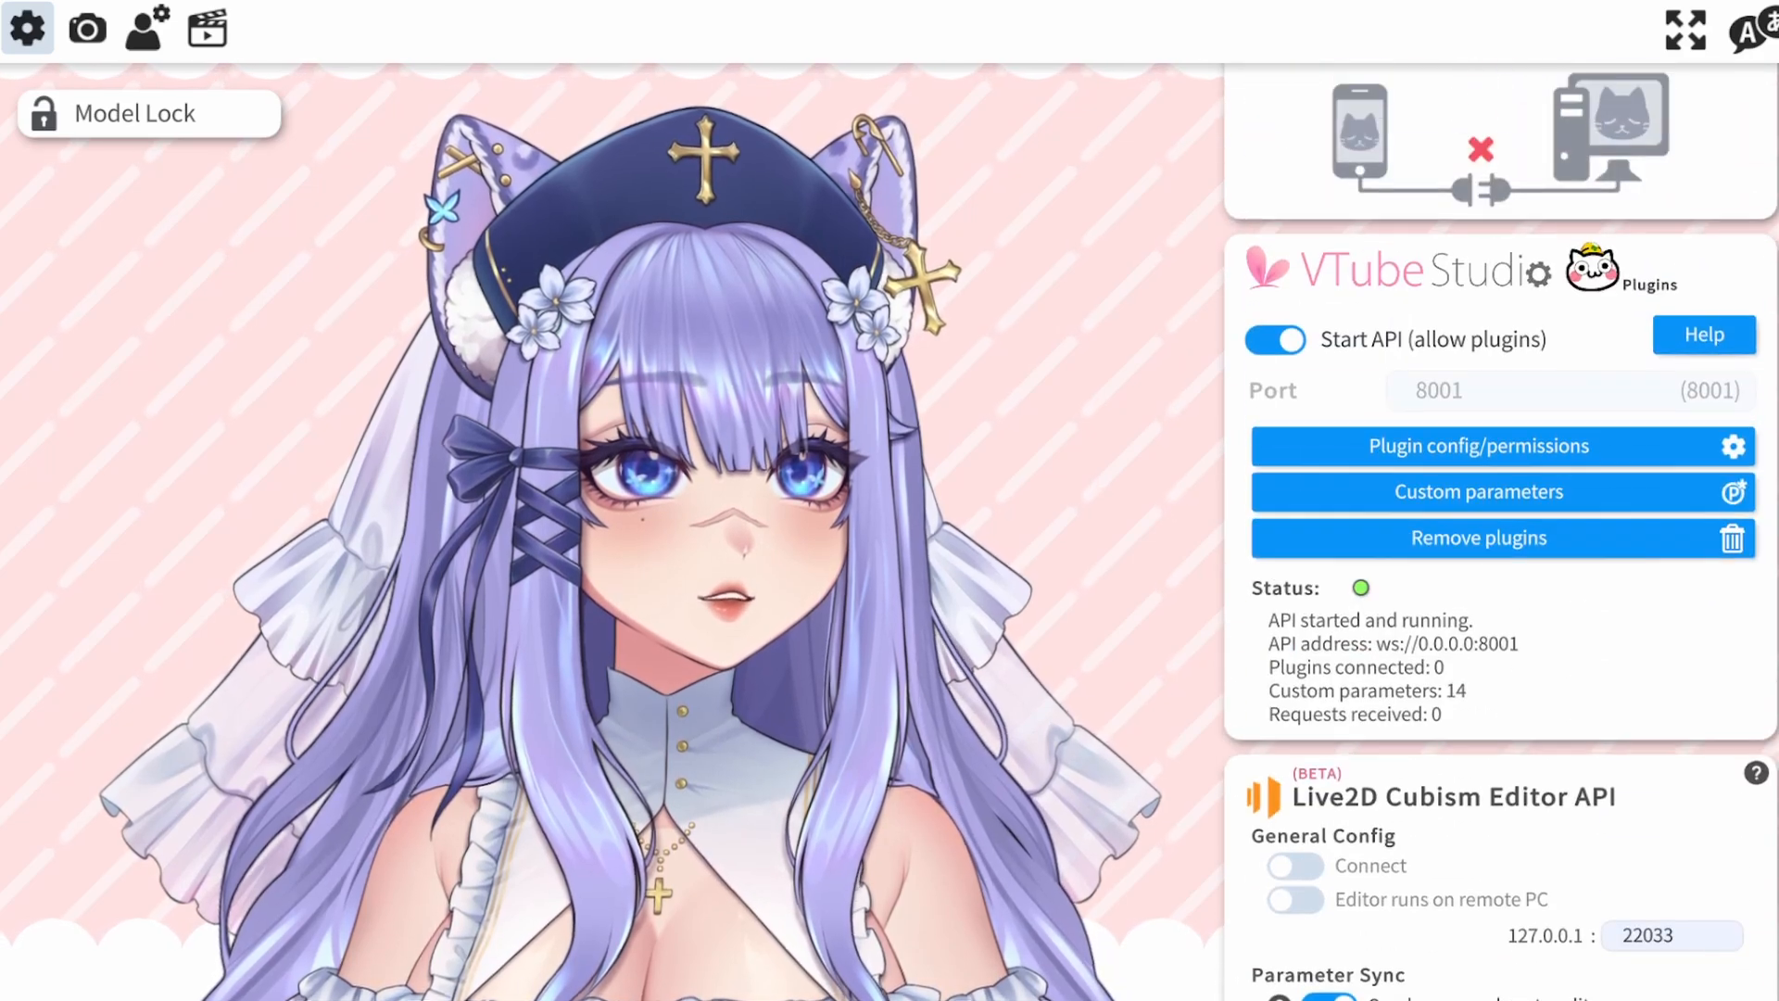
{"action": "scroll", "coordinate": [1502, 528], "scroll_direction": "up", "scroll_amount": 3}
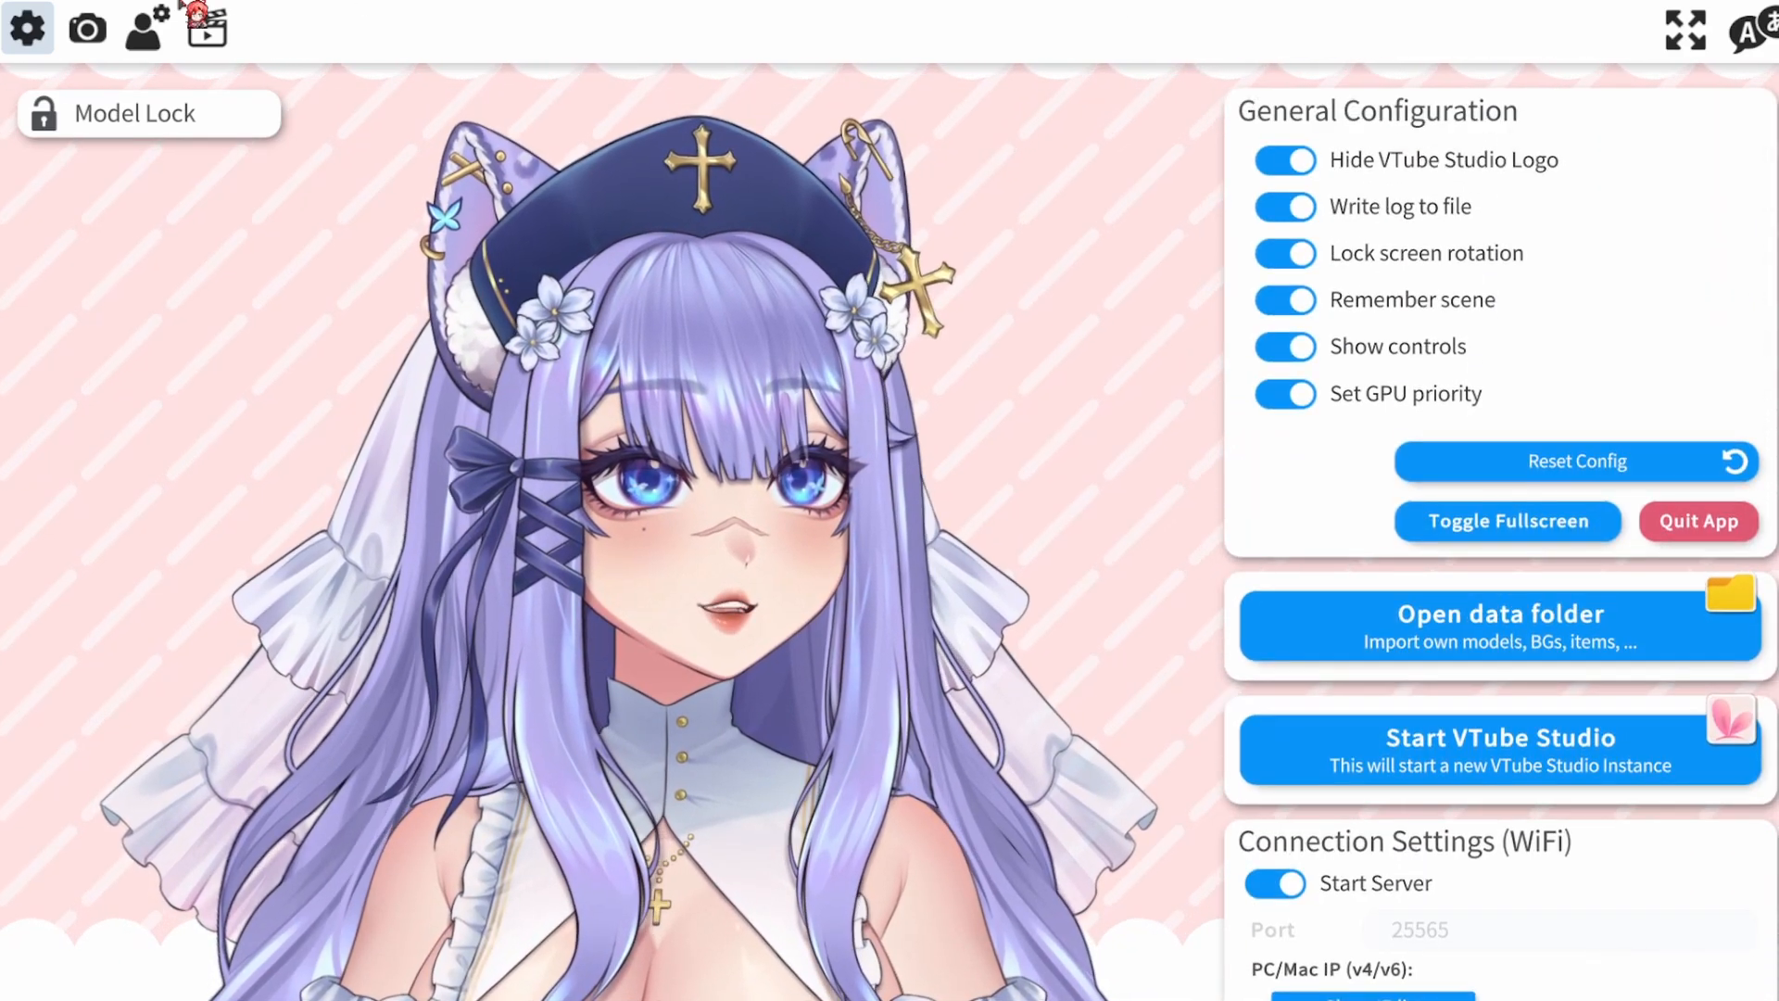
Try the selected visual effects on the scene from the camera settings, and deactivate Visual Effects (VFX) again
{"action": "left_click", "coordinate": [87, 31]}
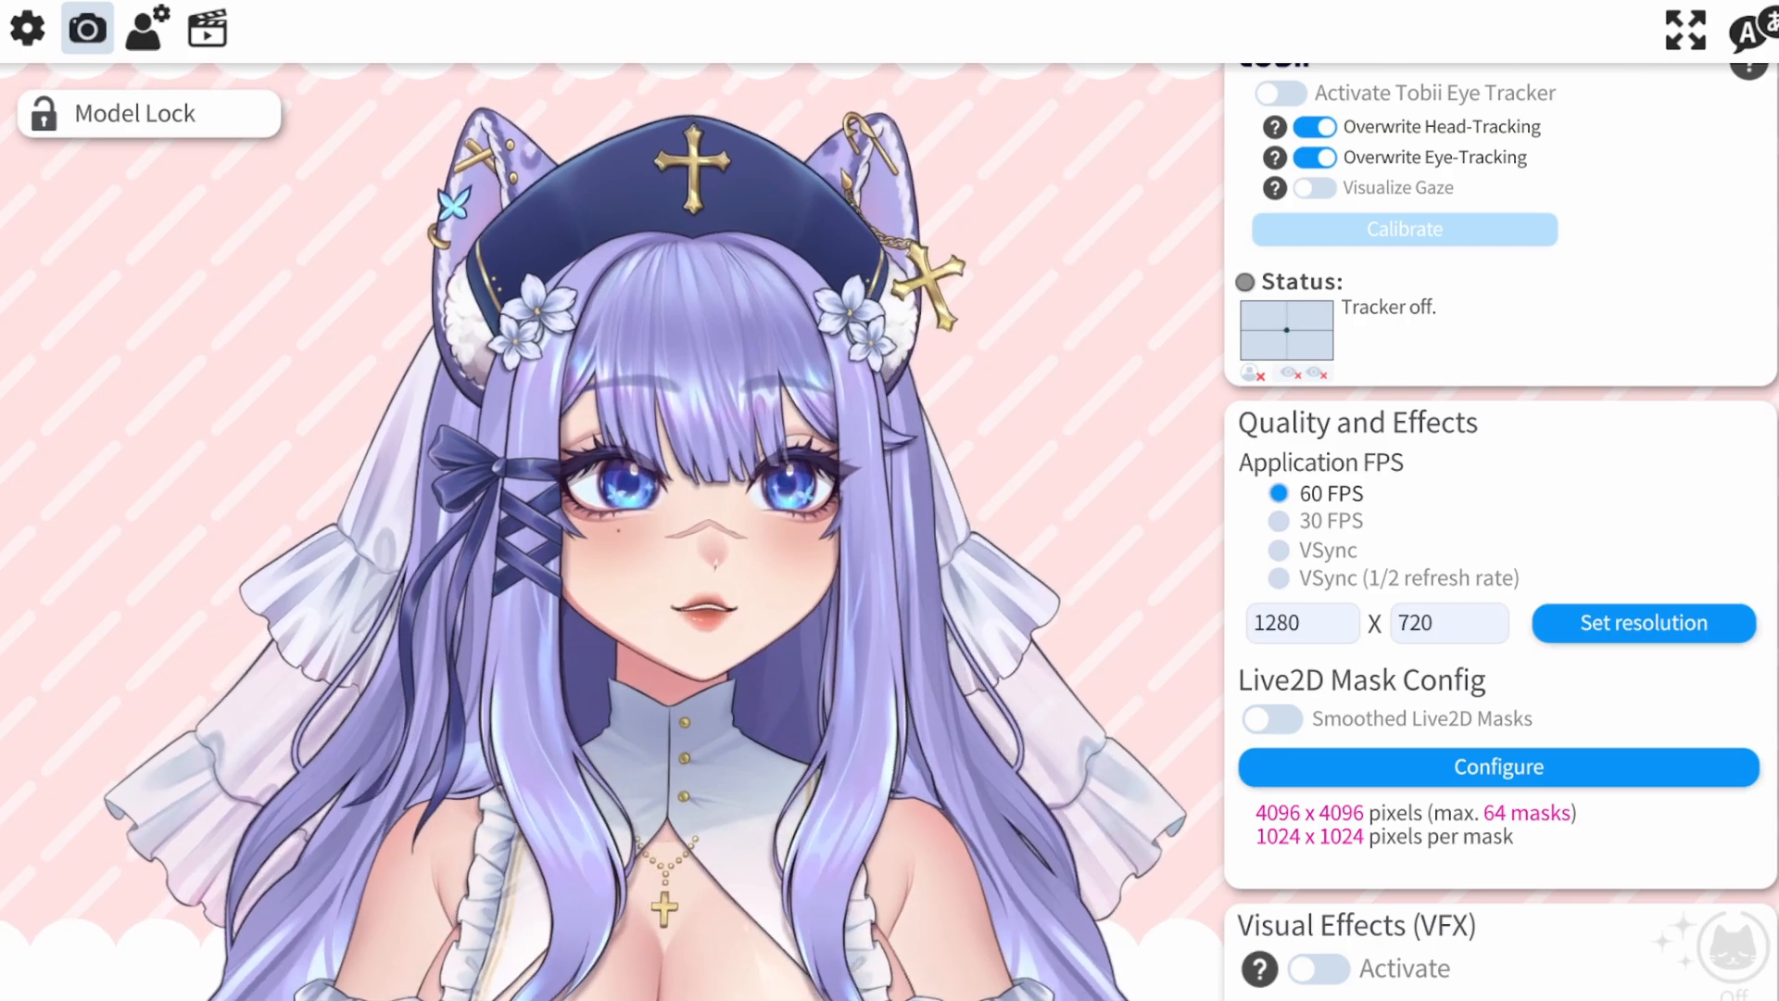
{"action": "scroll", "coordinate": [1502, 528], "scroll_direction": "up", "scroll_amount": 1}
{"action": "scroll", "coordinate": [1501, 528], "scroll_direction": "down", "scroll_amount": 7}
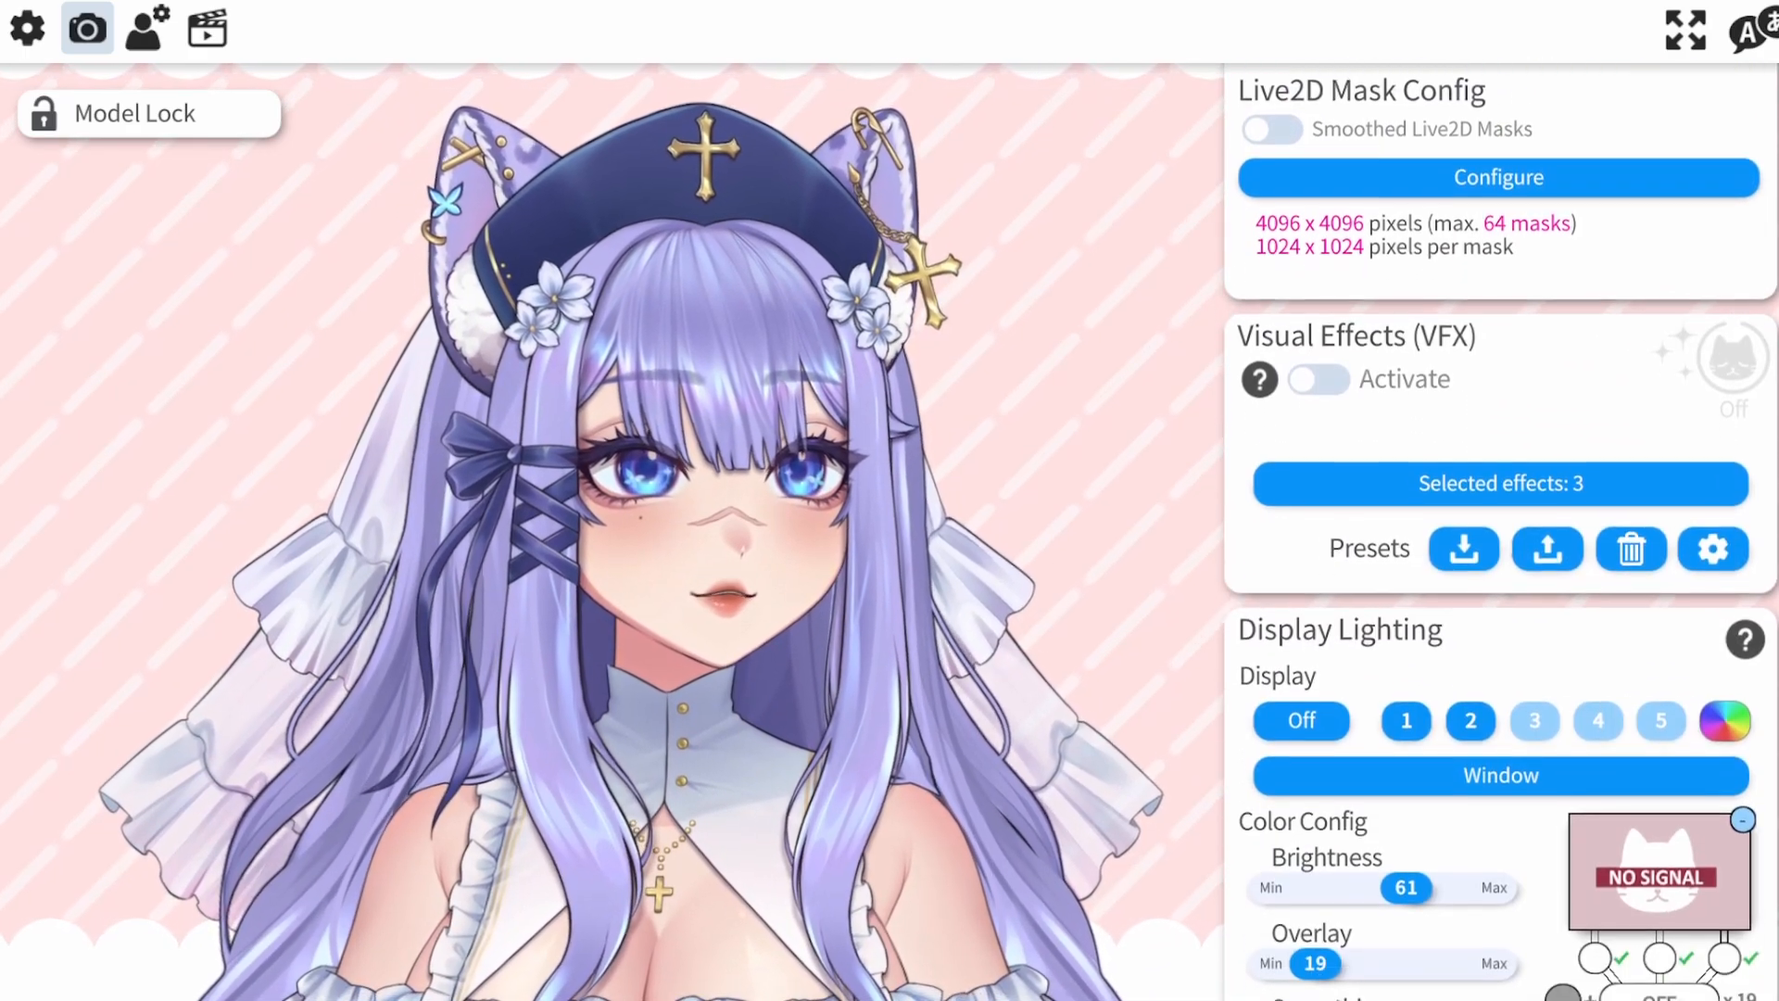
{"action": "scroll", "coordinate": [1490, 519], "scroll_direction": "down", "scroll_amount": 1}
{"action": "left_click", "coordinate": [1316, 361]}
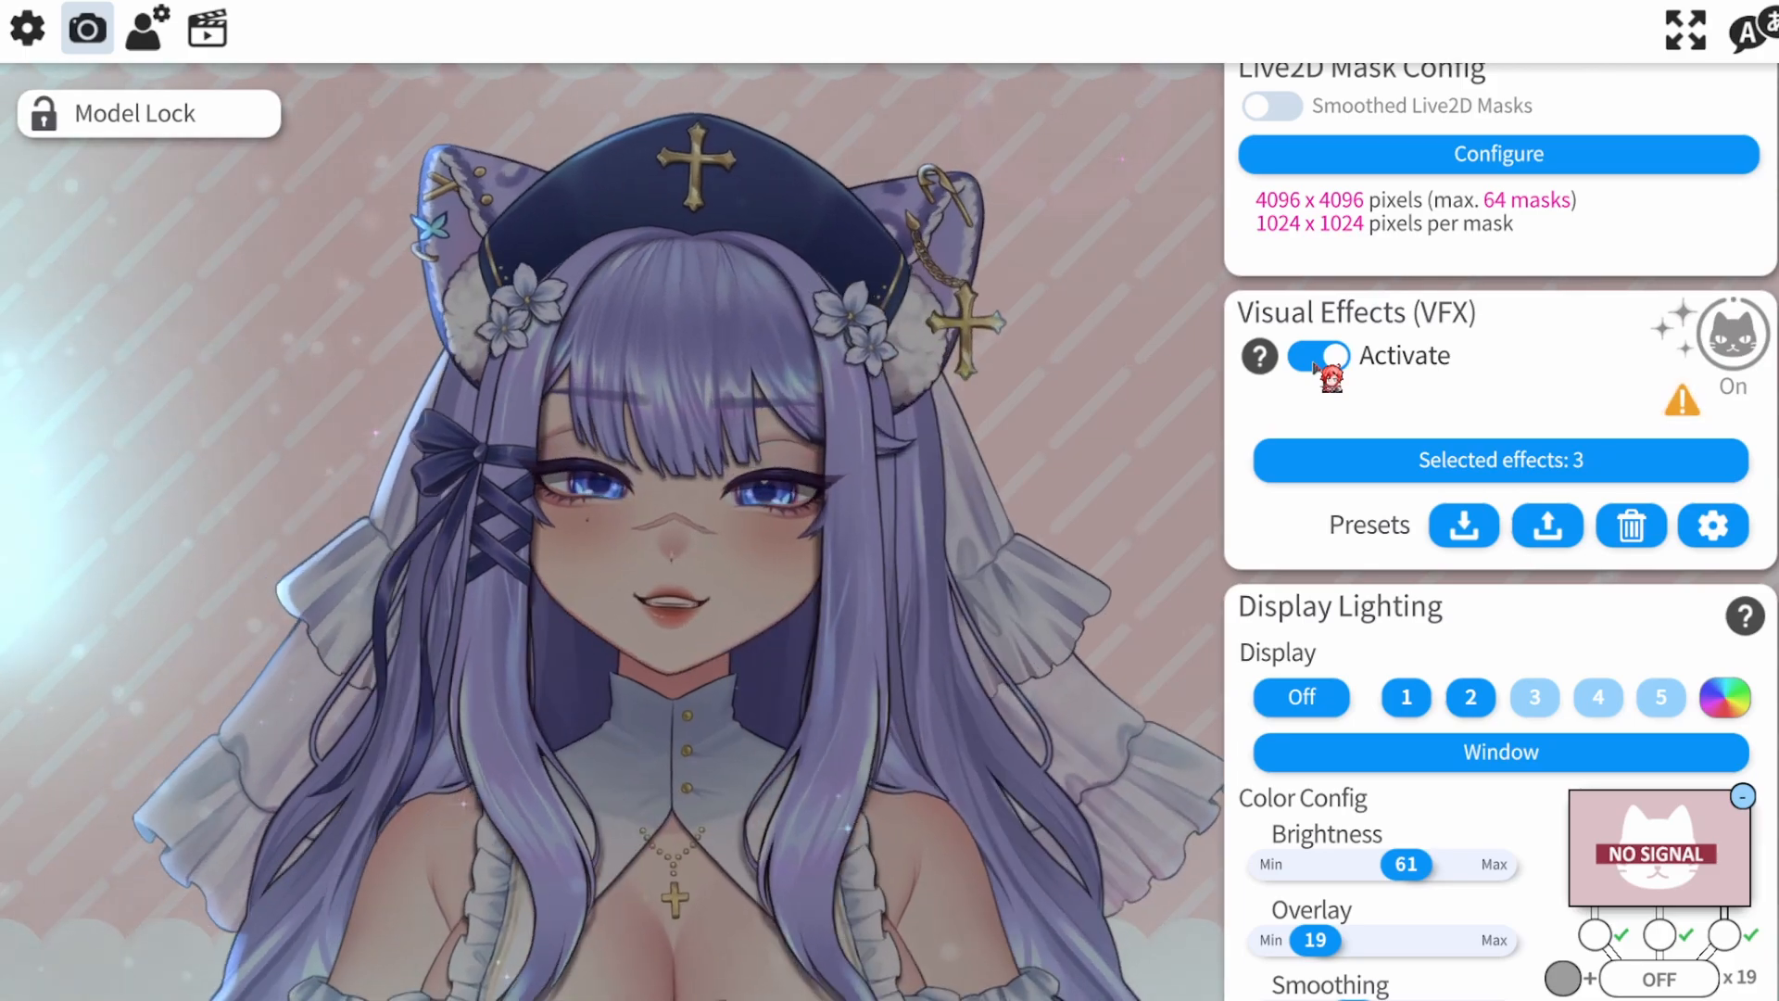
{"action": "left_click", "coordinate": [1325, 363]}
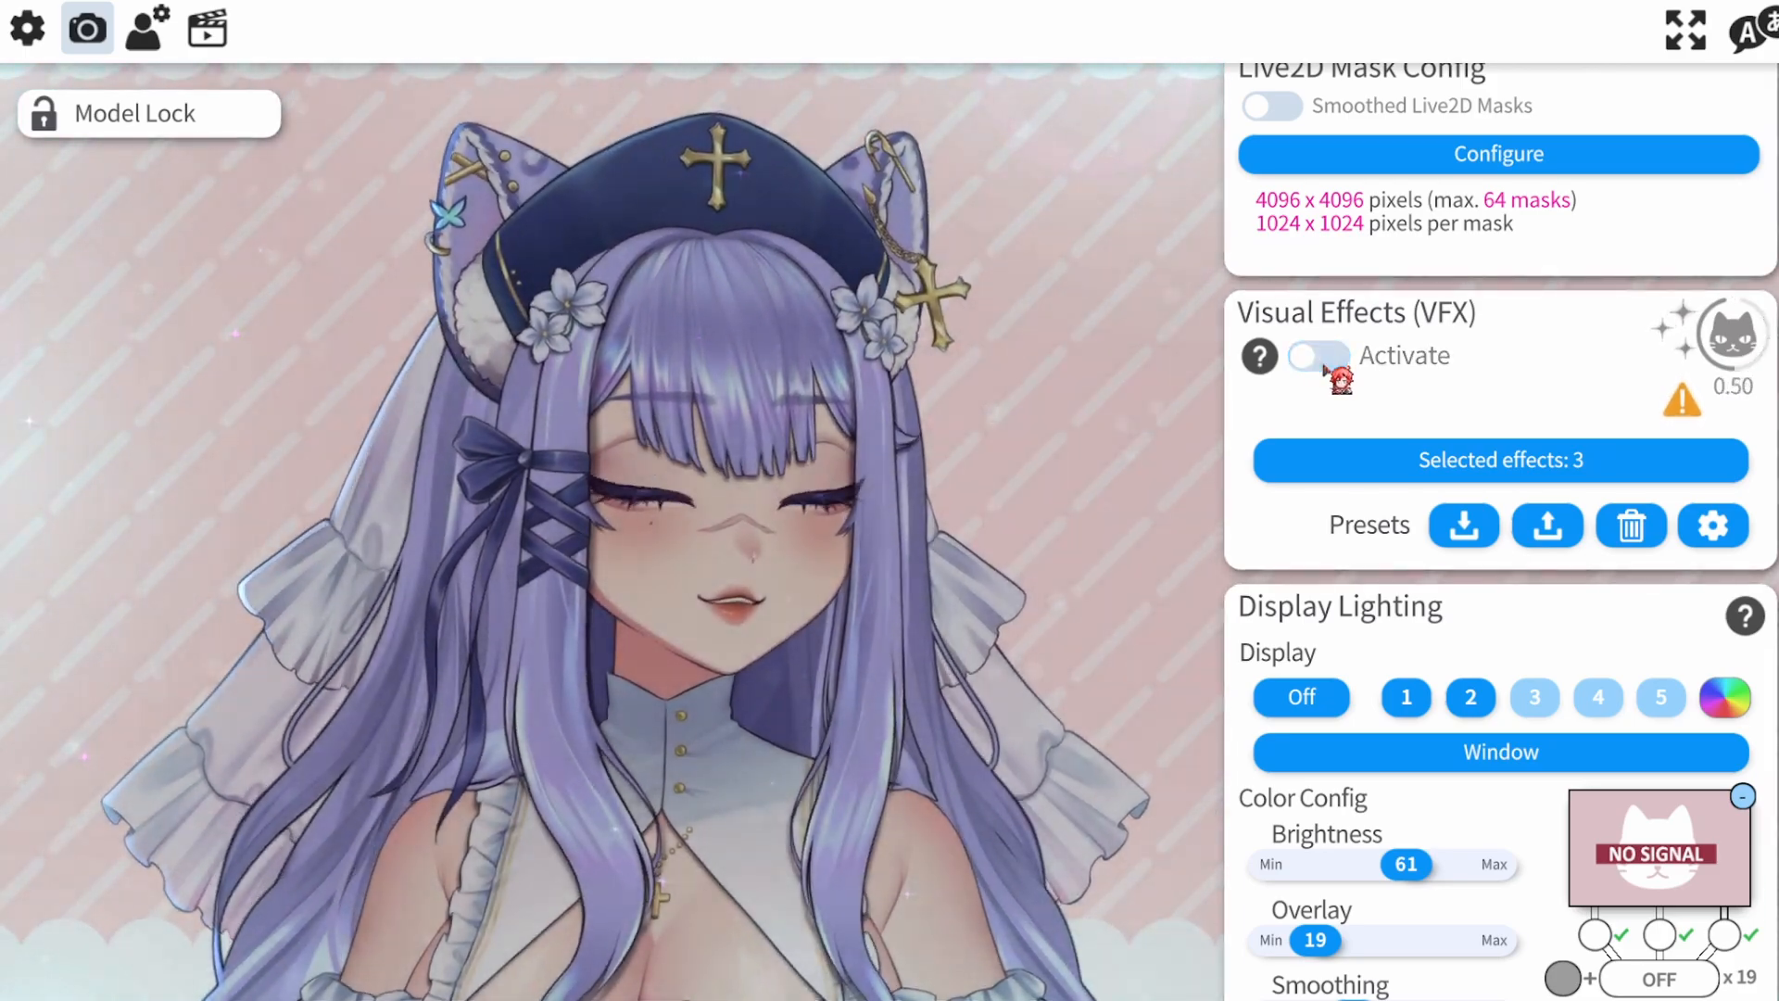
Examine the display lighting, virtual webcam, Spout2, NDI and Live2D animation recording settings
{"action": "scroll", "coordinate": [1600, 477], "scroll_direction": "down", "scroll_amount": 5}
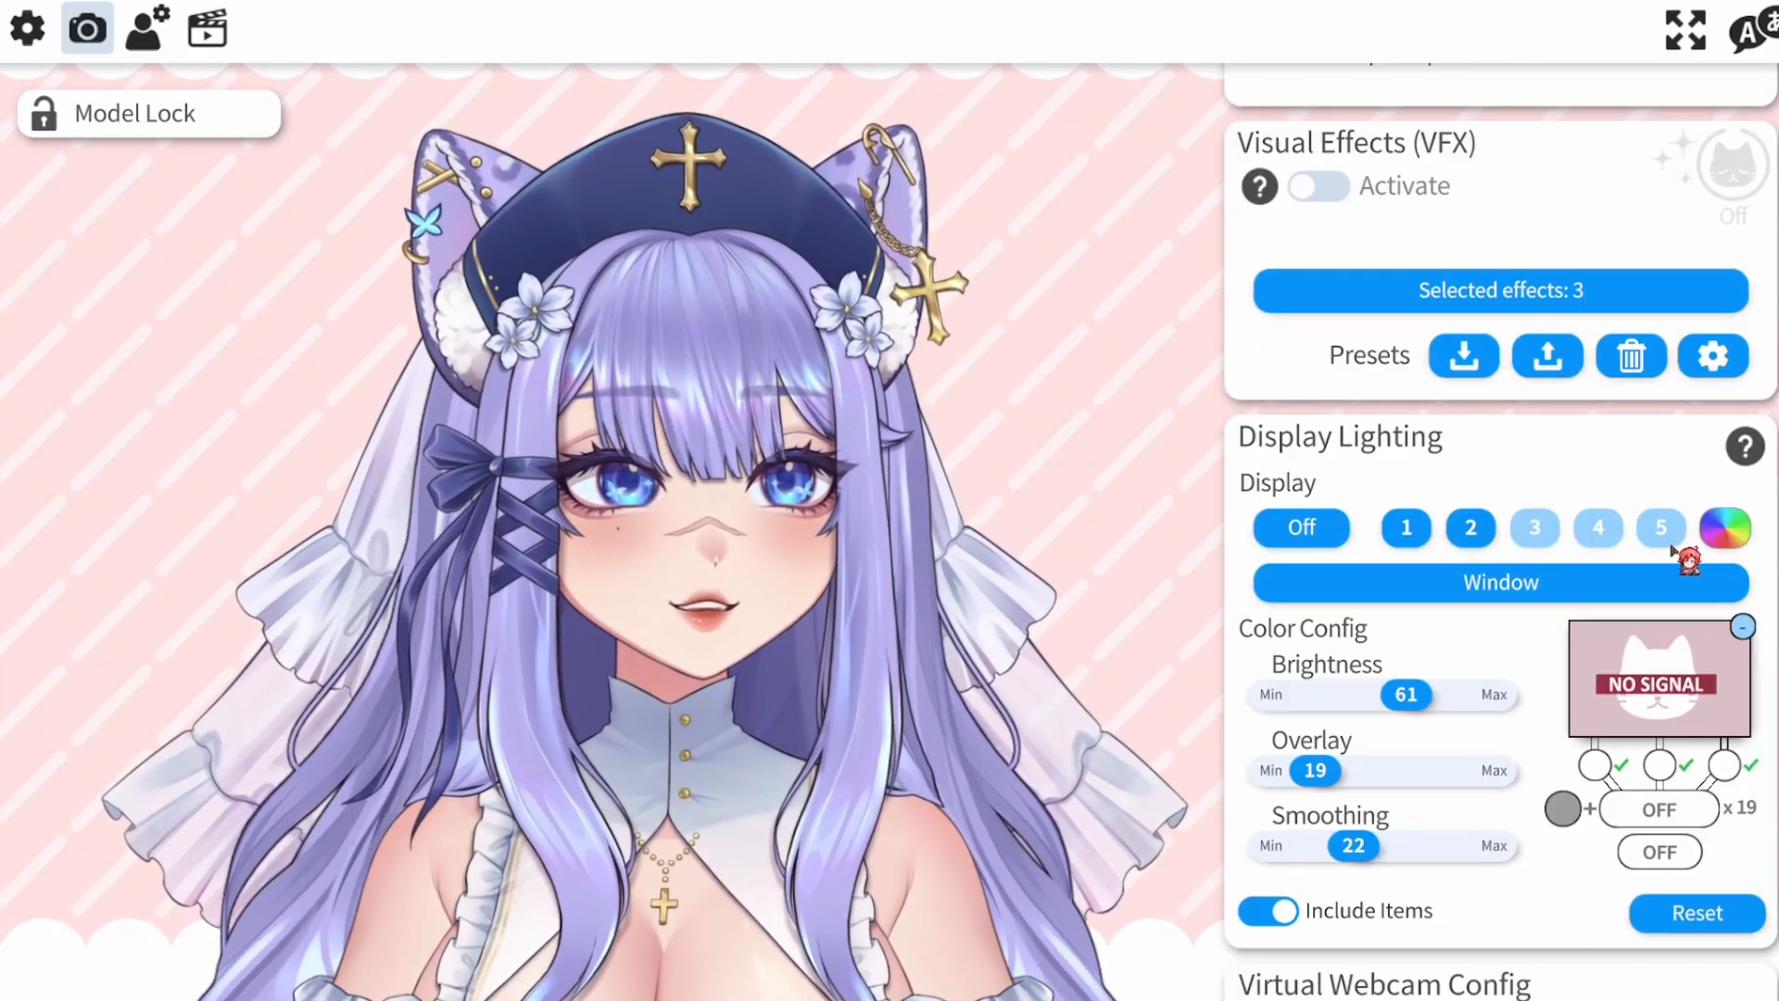
{"action": "scroll", "coordinate": [1673, 557], "scroll_direction": "down", "scroll_amount": 5}
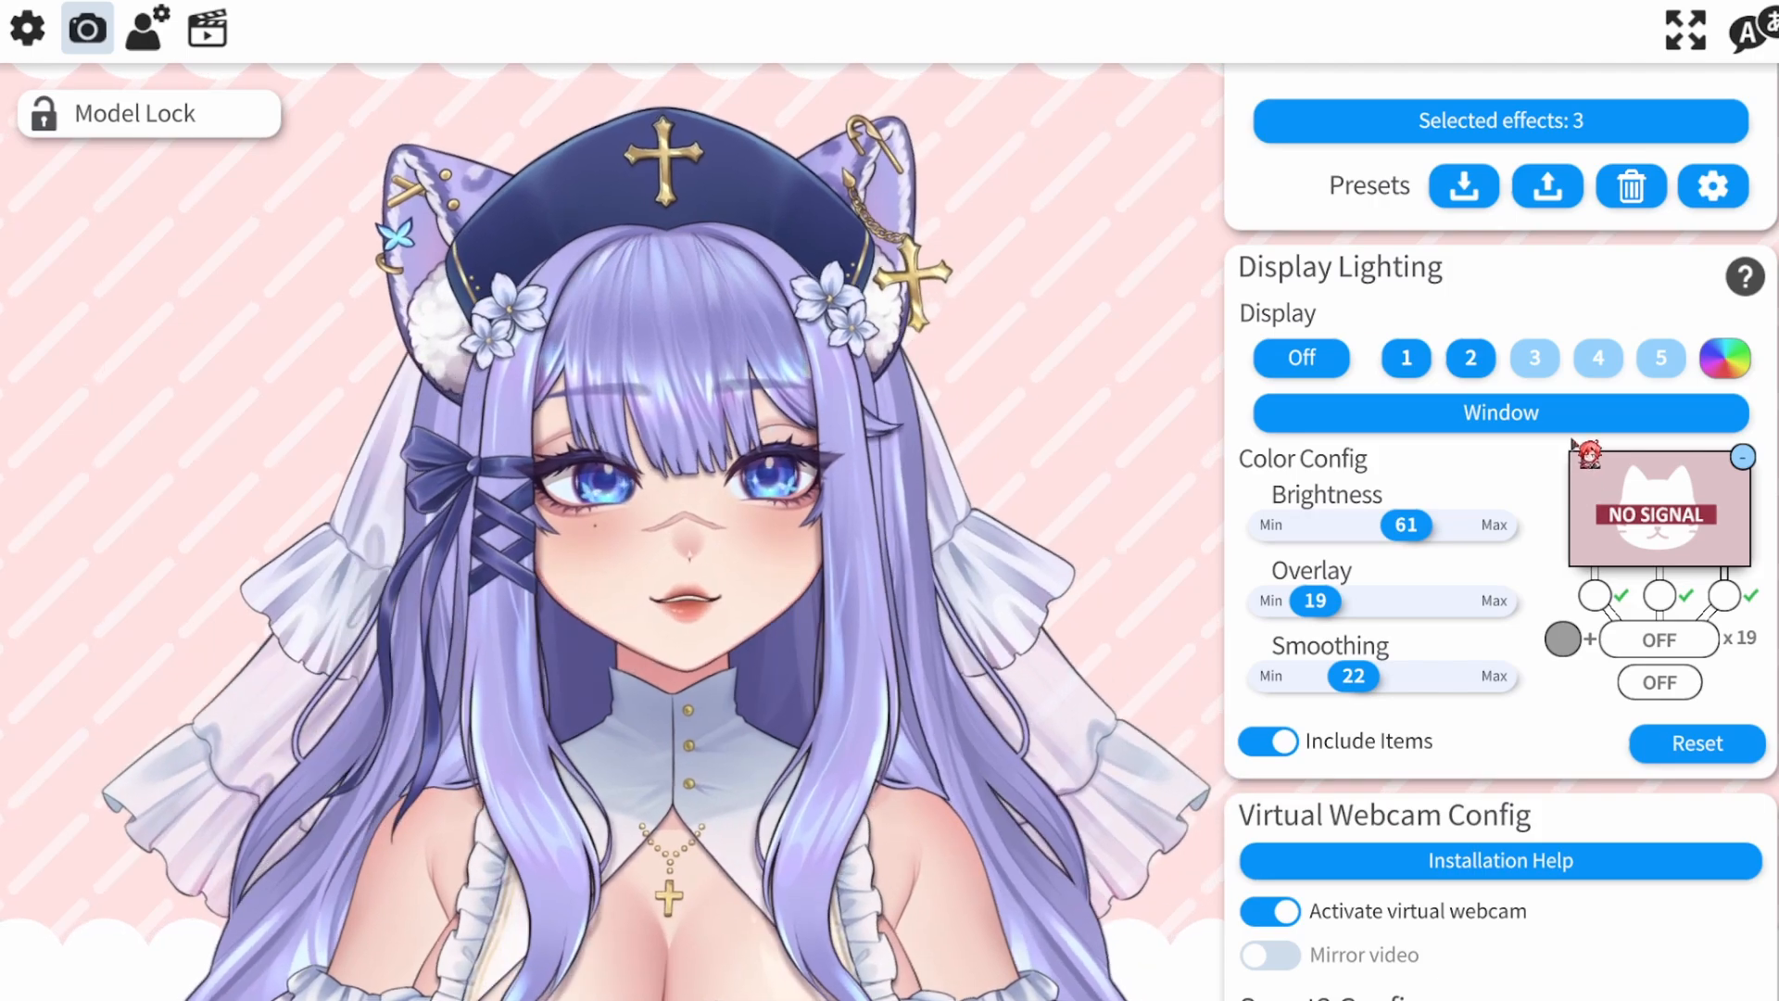
{"action": "scroll", "coordinate": [1590, 557], "scroll_direction": "down", "scroll_amount": 2}
{"action": "scroll", "coordinate": [1595, 613], "scroll_direction": "down", "scroll_amount": 3}
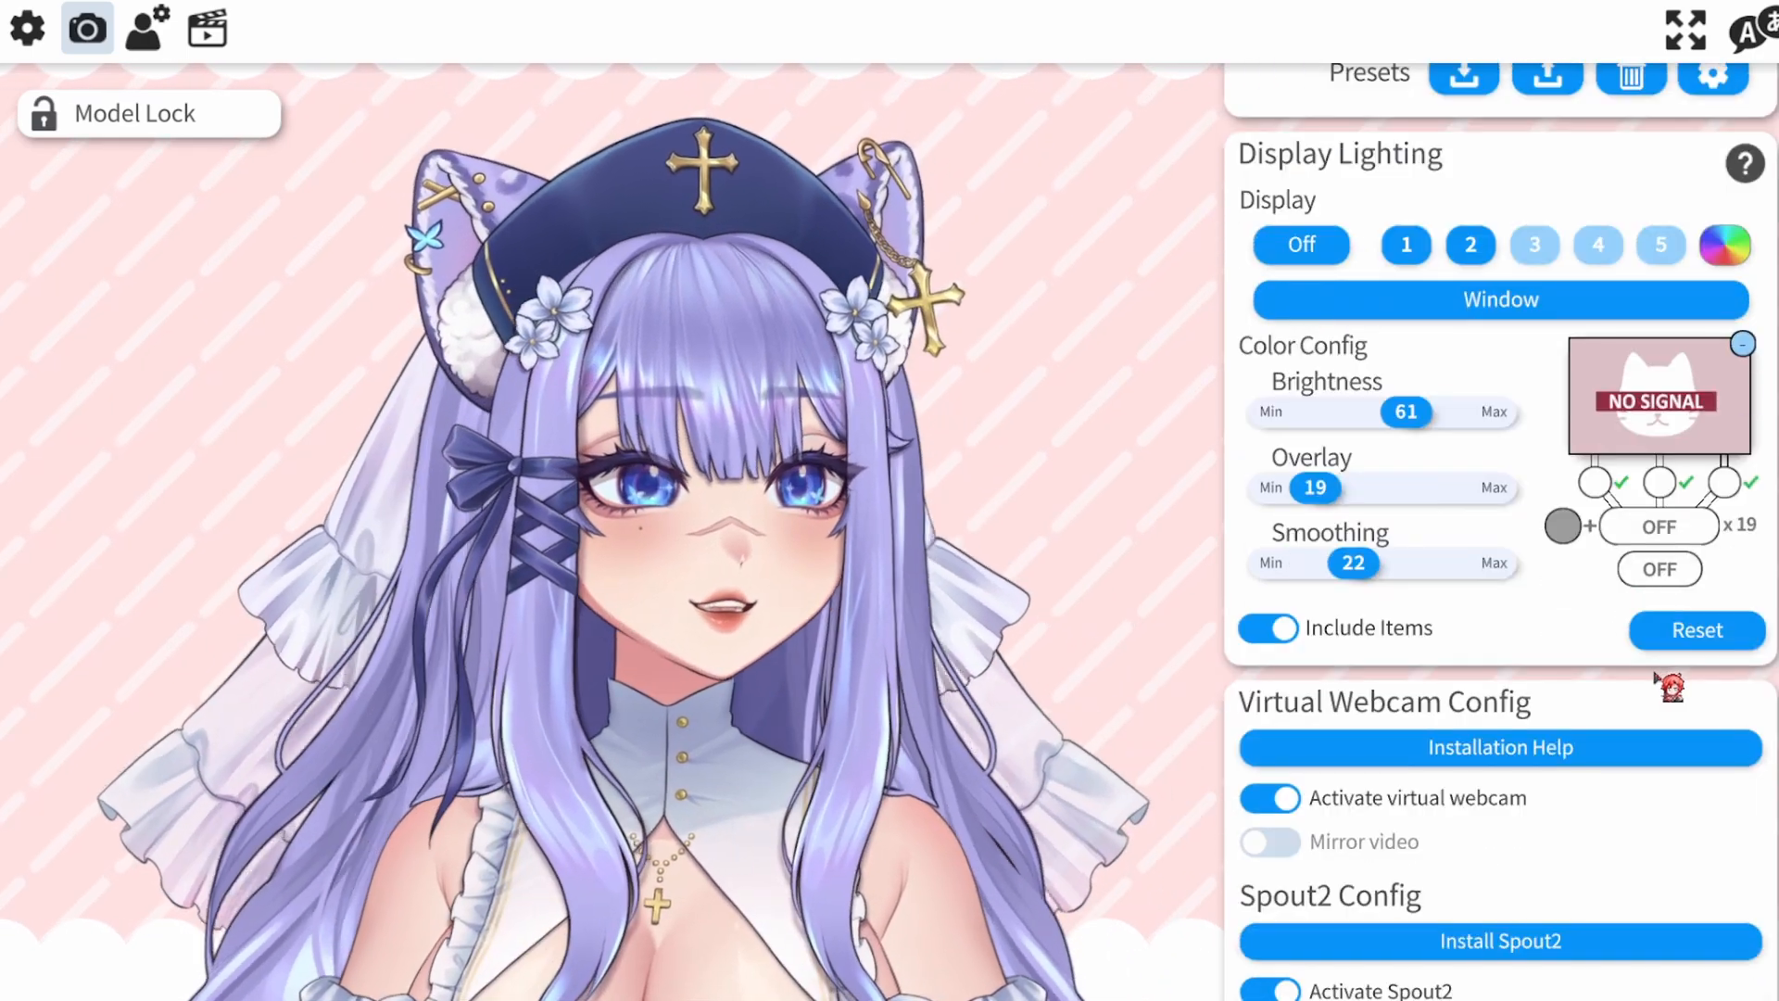
{"action": "scroll", "coordinate": [1501, 556], "scroll_direction": "down", "scroll_amount": 13}
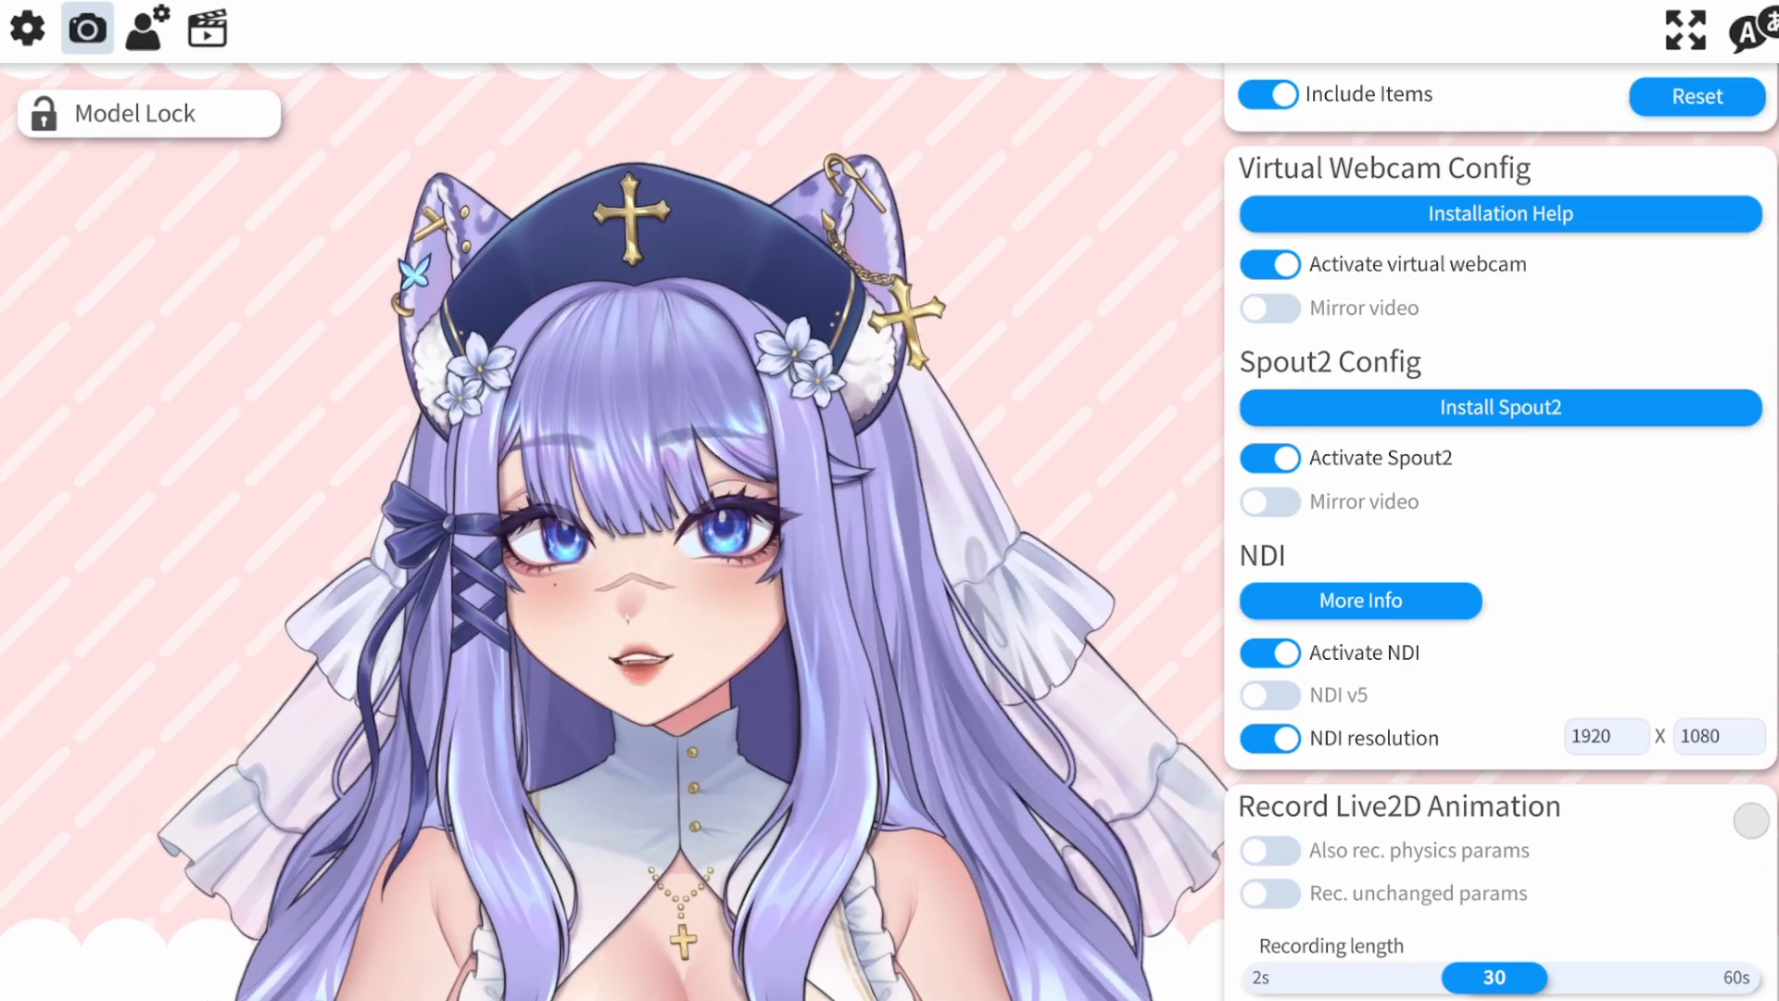
{"action": "scroll", "coordinate": [1501, 556], "scroll_direction": "down", "scroll_amount": 10}
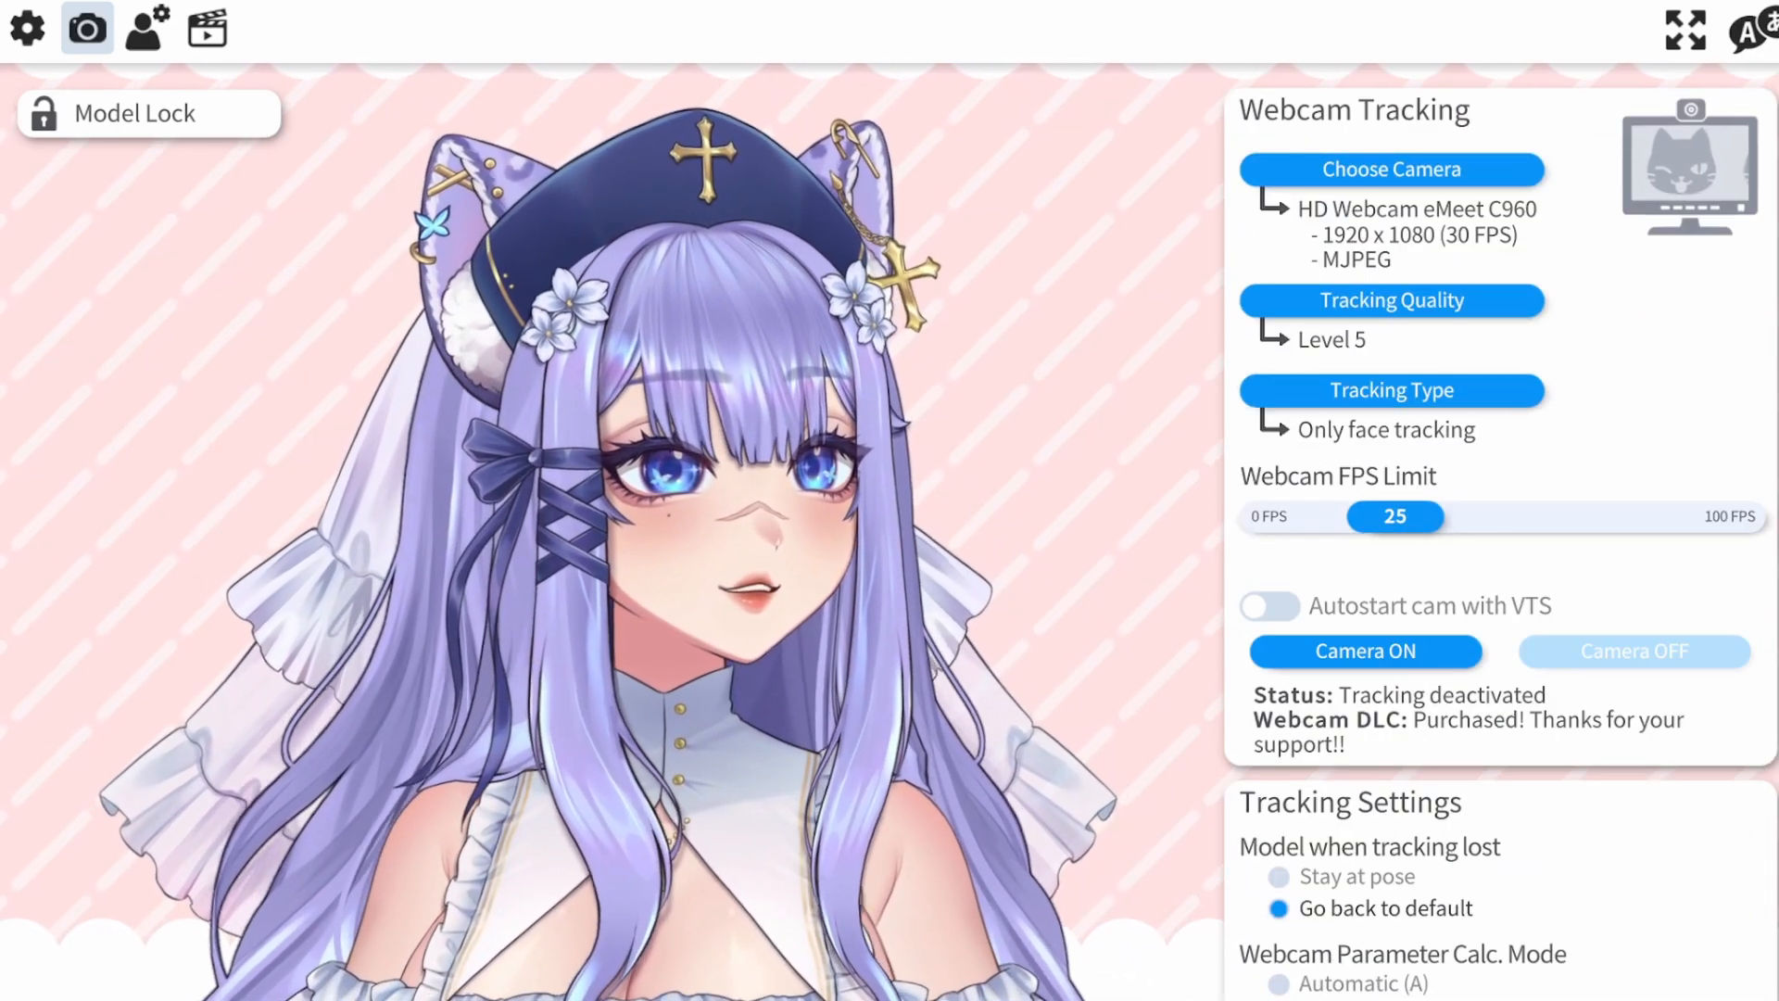